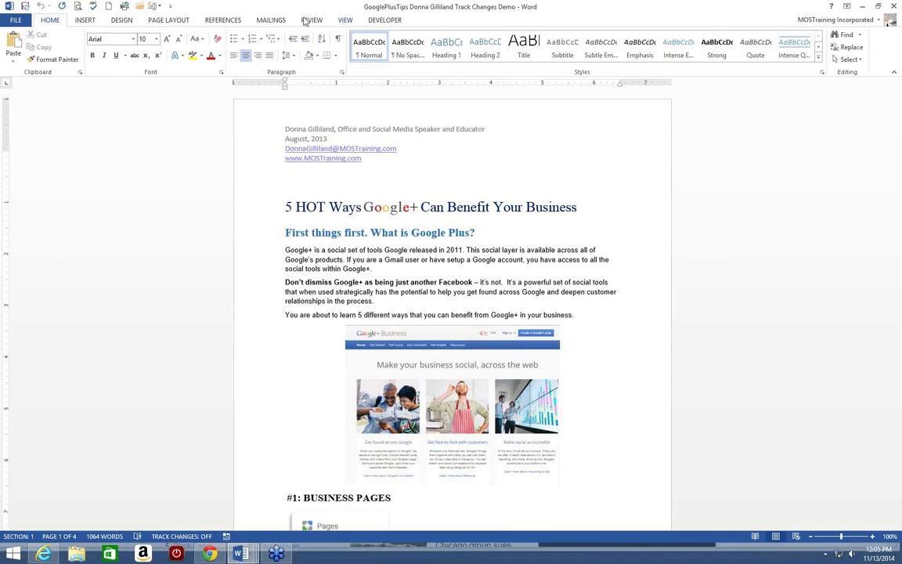
Turn on Track Changes for the document
click(311, 21)
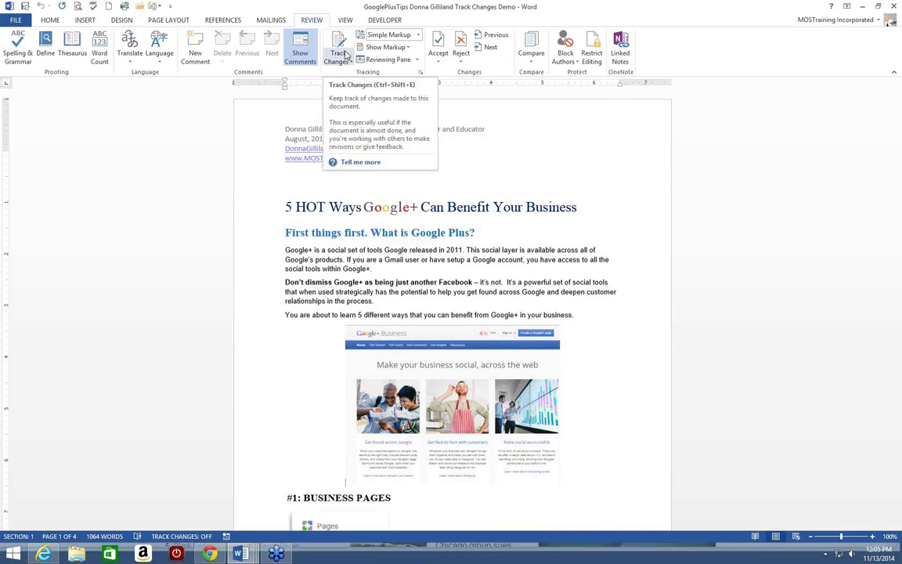
click(349, 62)
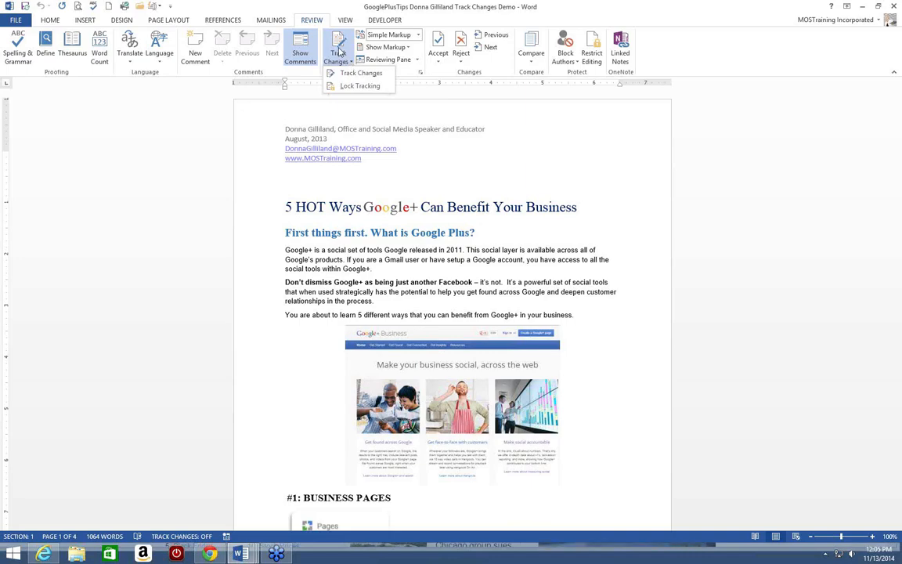
click(339, 52)
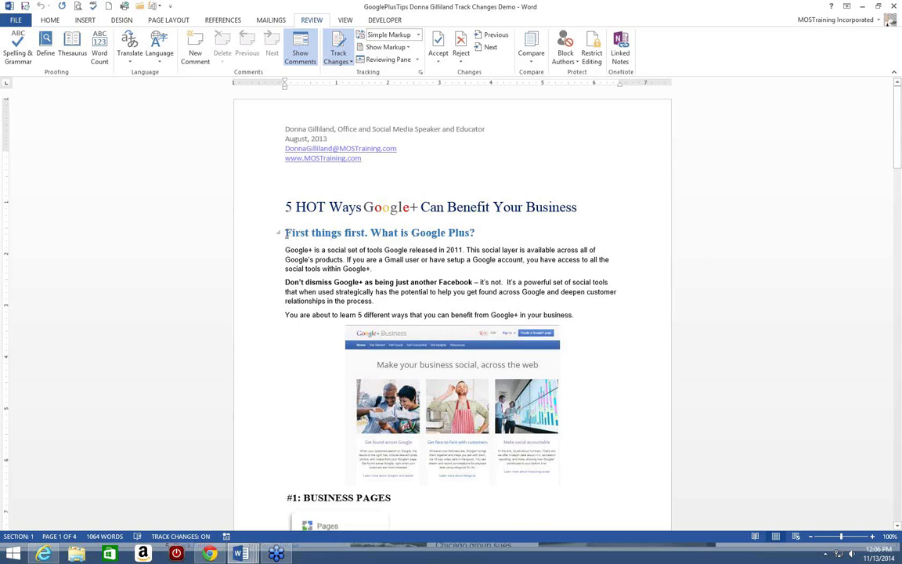
Change the font color of the heading "First things first. What is Google Plus?" to the orange Accent 2 theme color
drag(287, 231, 485, 238)
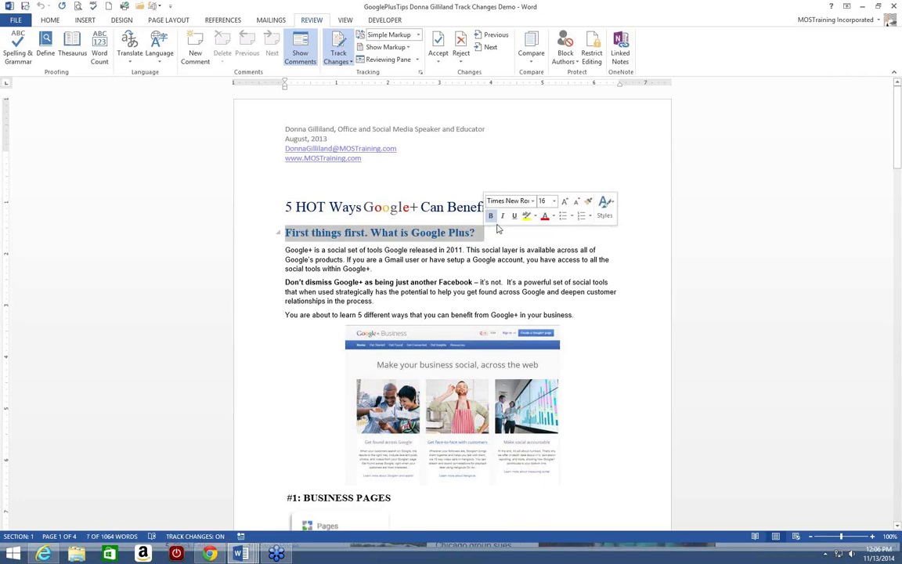
click(556, 217)
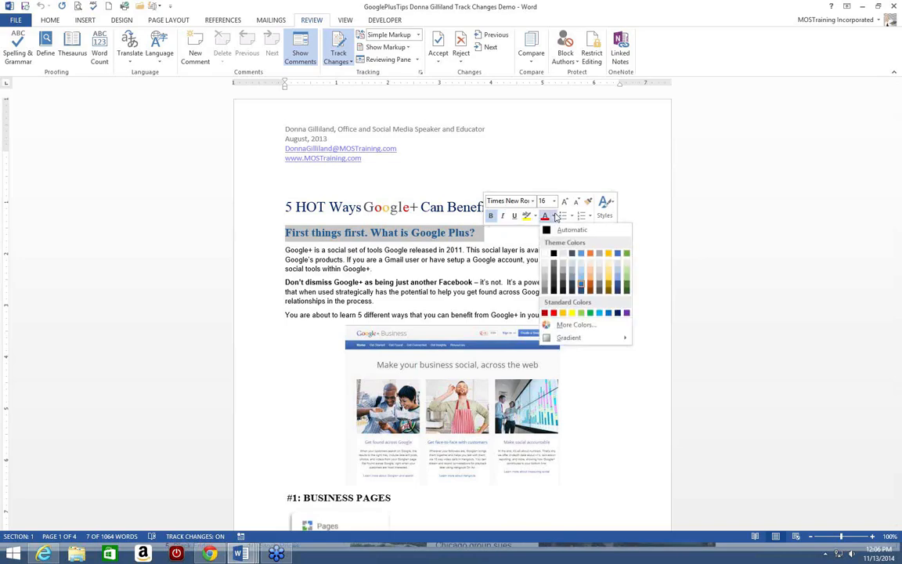
click(592, 258)
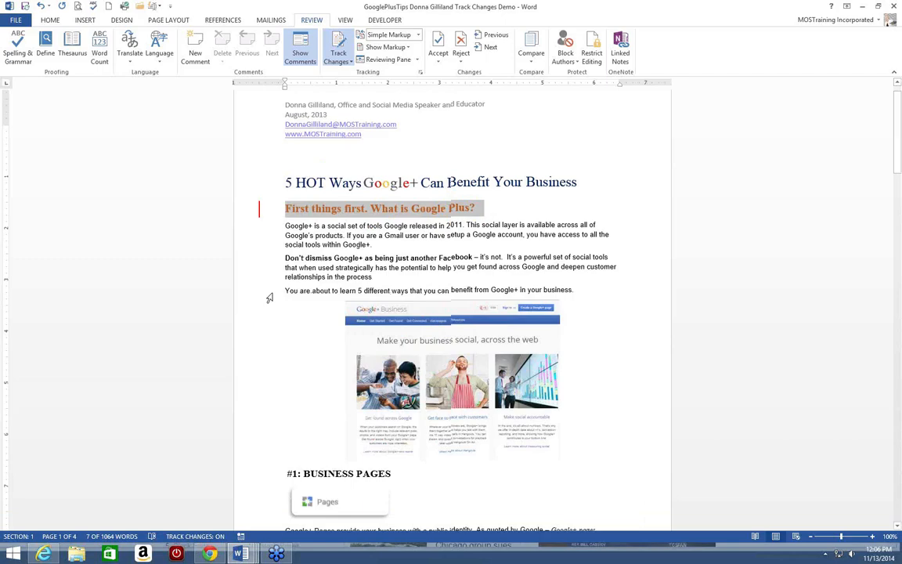
Apply the Heading 1 style to the text ": BUSINESS PAGES" in the #1 section heading
scroll(271, 299, down, 7)
drag(302, 293, 419, 296)
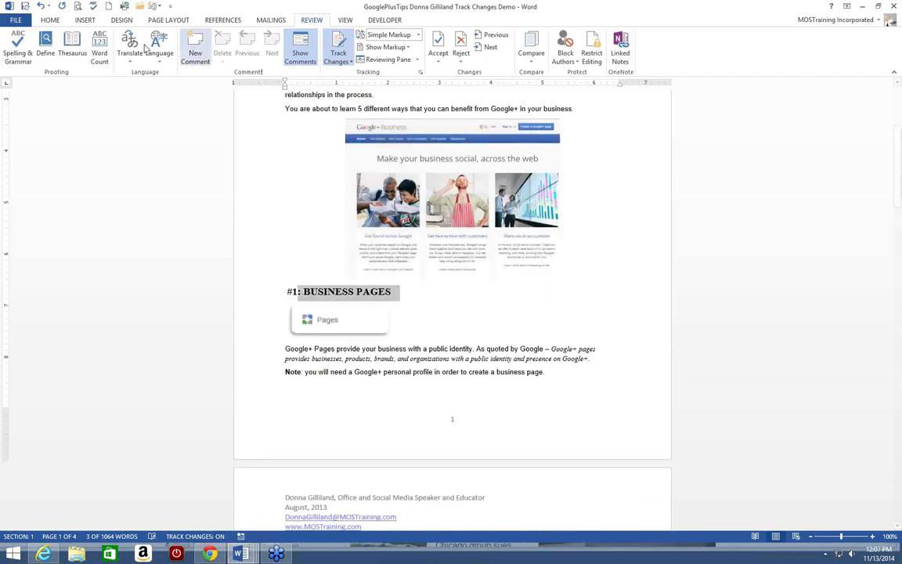
click(45, 23)
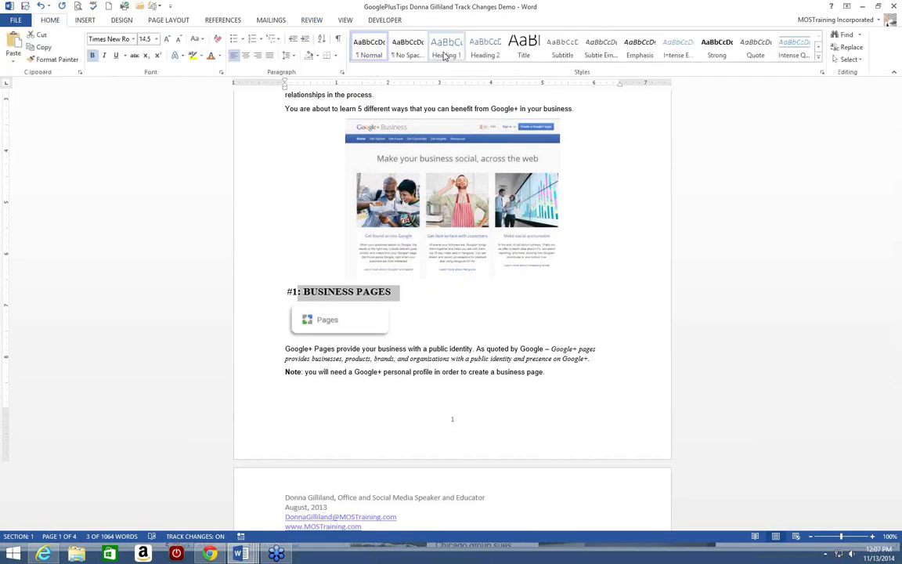
click(445, 55)
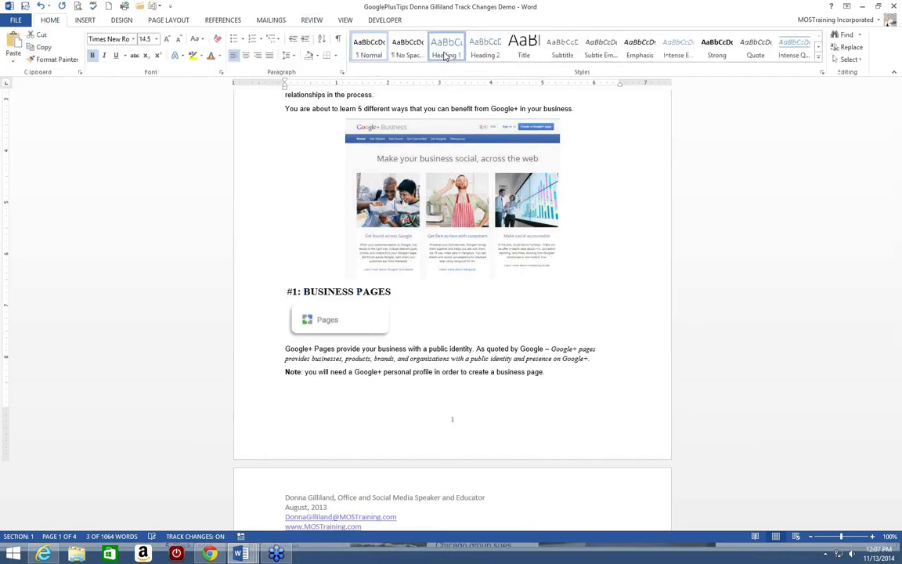
click(445, 54)
click(409, 295)
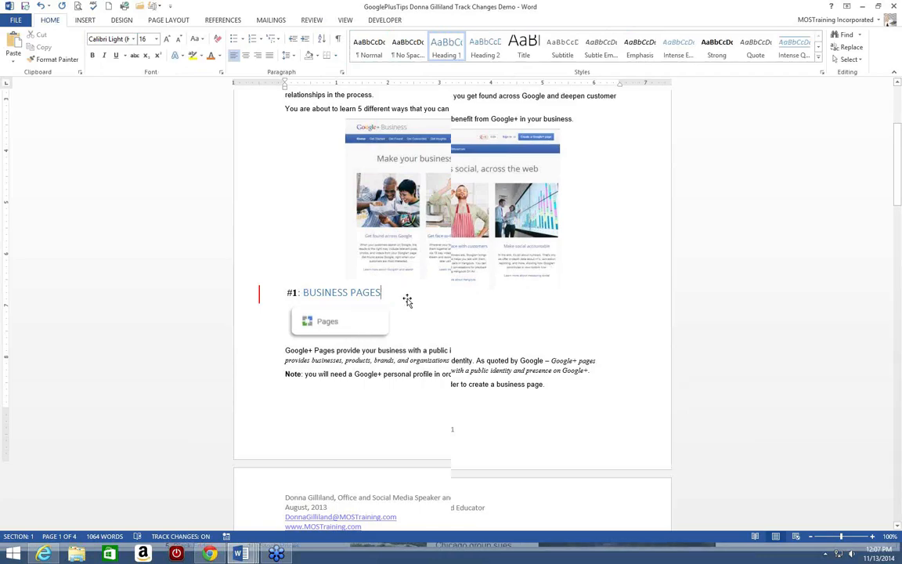
Expand the tracked changes beside the recolored "First things first" heading so their formatting details are shown
scroll(407, 300, up, 3)
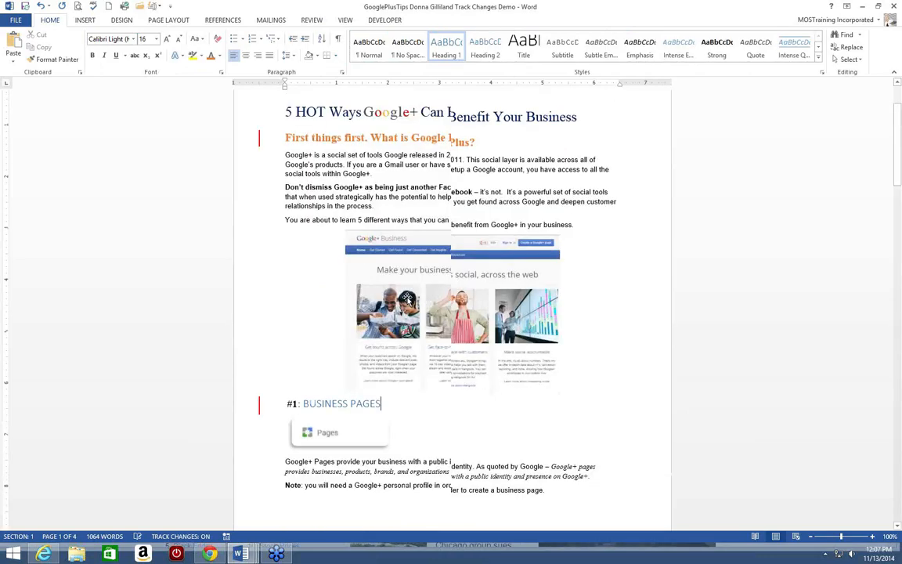
scroll(408, 300, up, 1)
scroll(407, 300, up, 2)
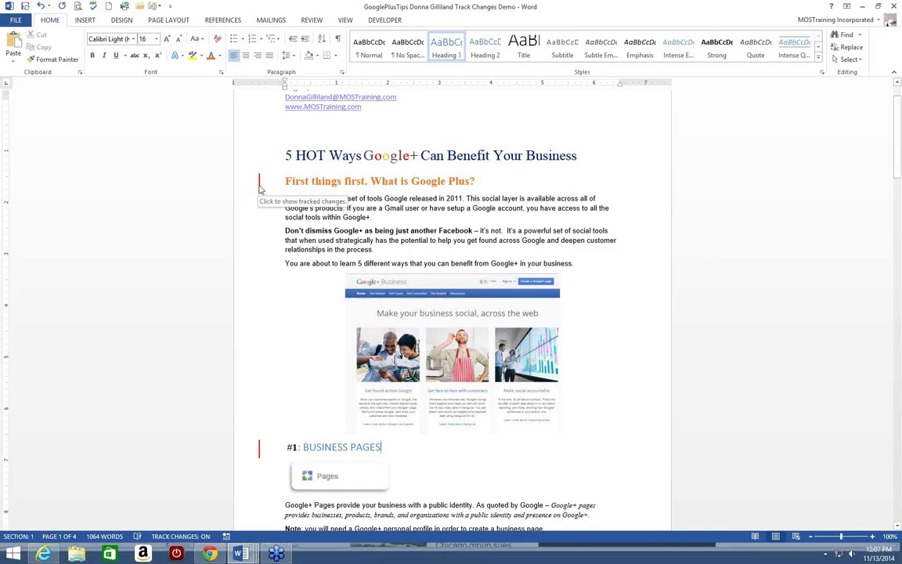
click(260, 184)
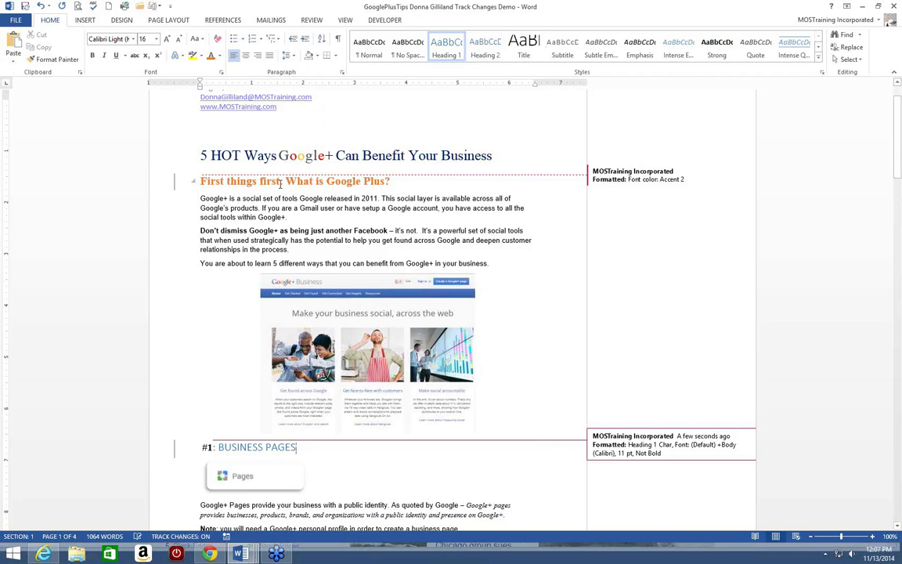
mouse_move(280, 184)
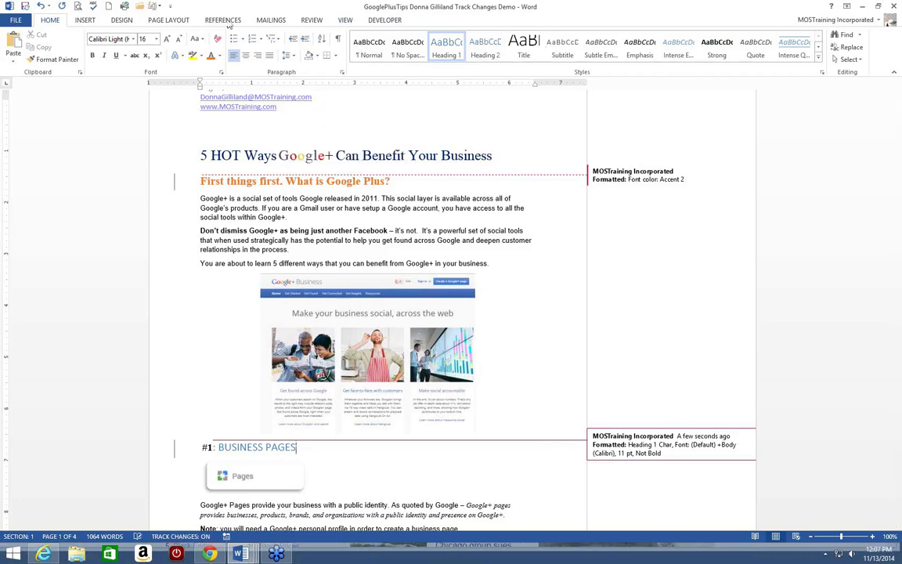
Look over the tracked formatting changes on the first page, and set the review display to Simple Markup
click(312, 21)
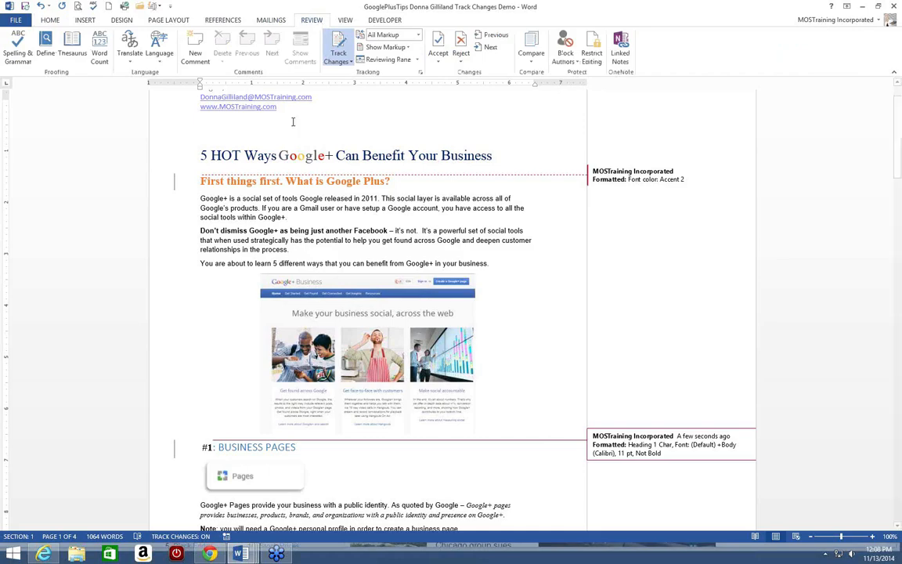
scroll(304, 157, down, 1)
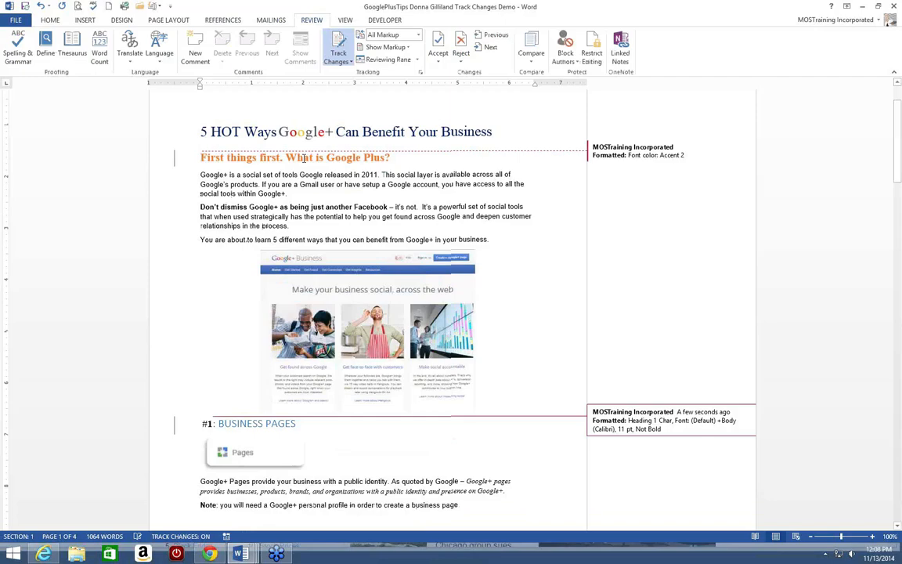
scroll(304, 156, down, 3)
scroll(303, 160, down, 1)
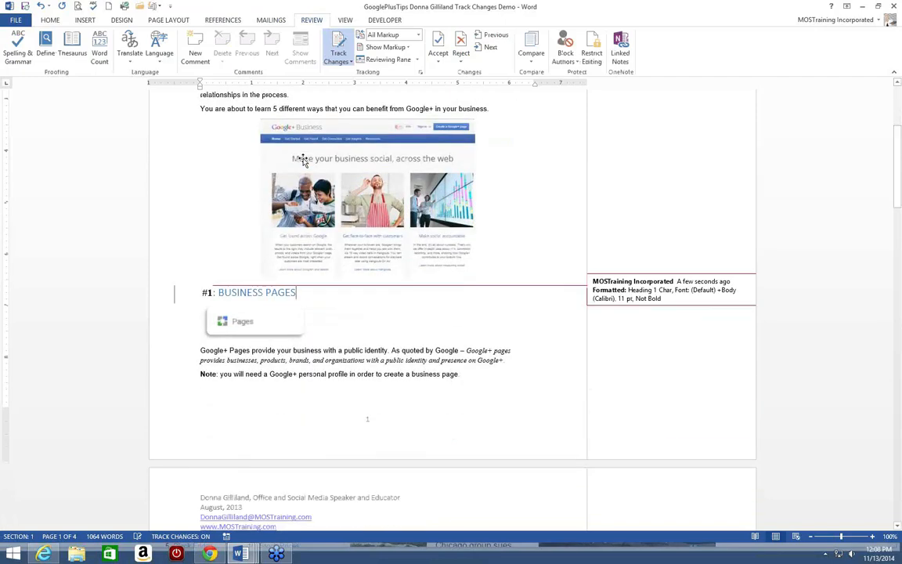
scroll(302, 160, up, 6)
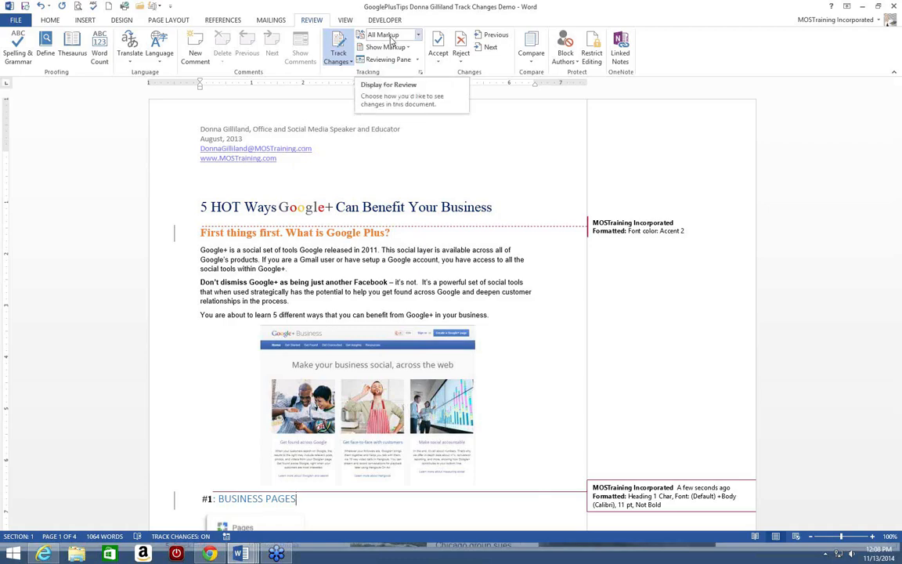
click(419, 37)
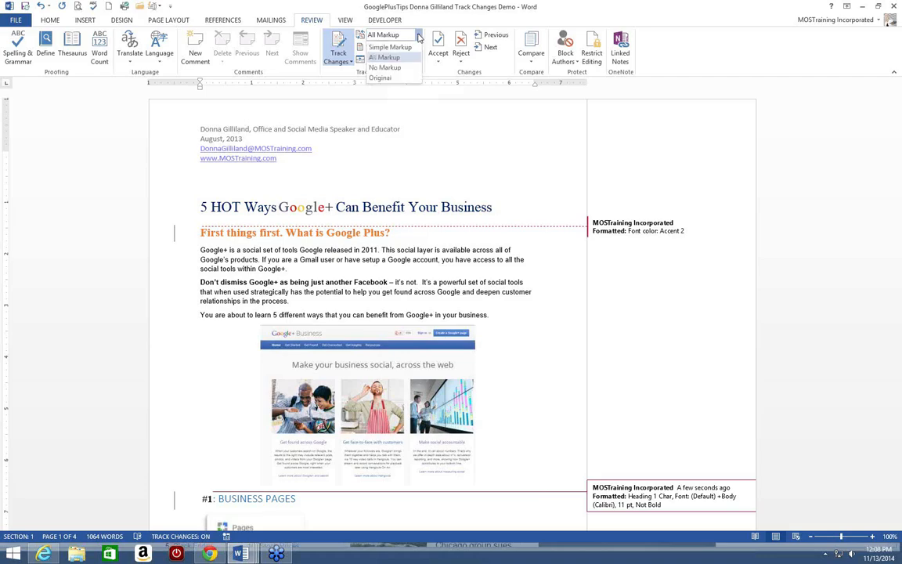
key(Escape)
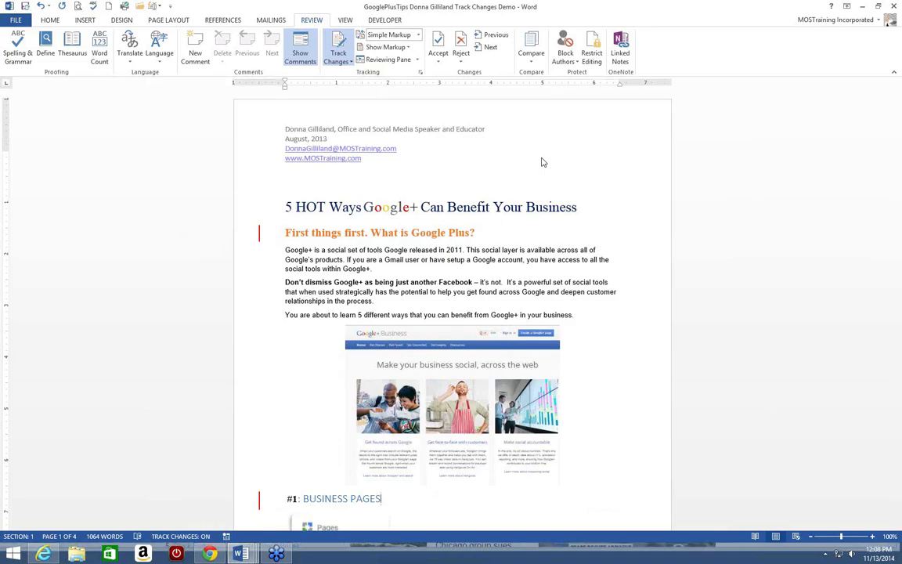
Expand the tracked changes again, and set the review display to Original
click(260, 239)
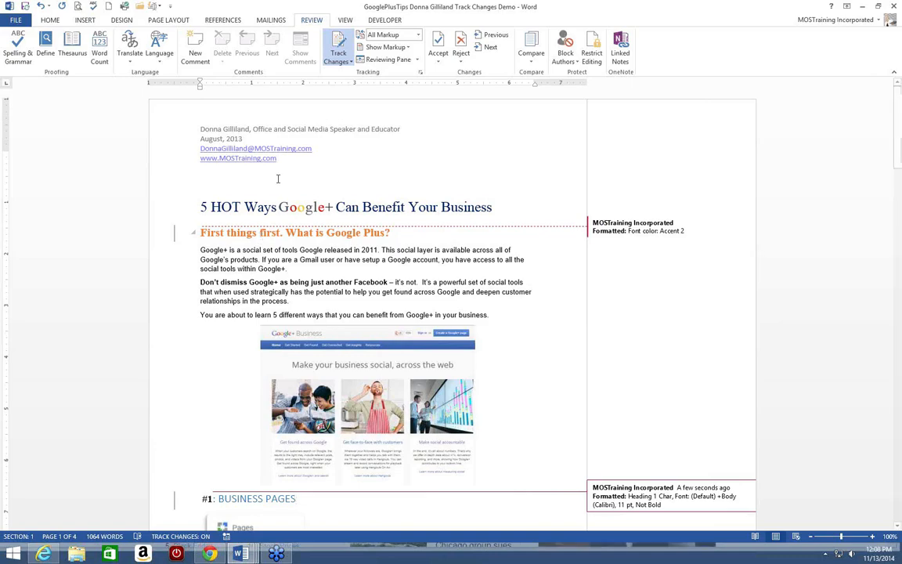
click(419, 37)
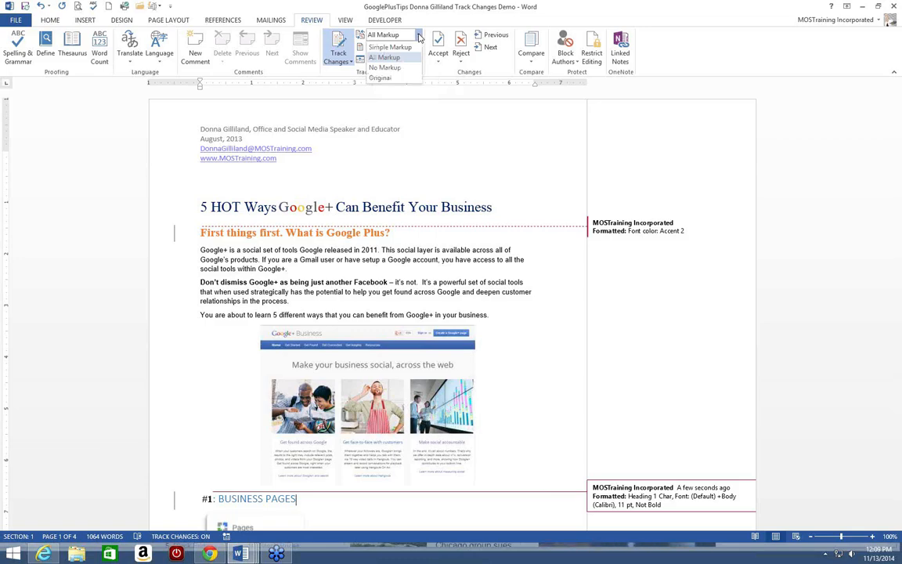
click(399, 84)
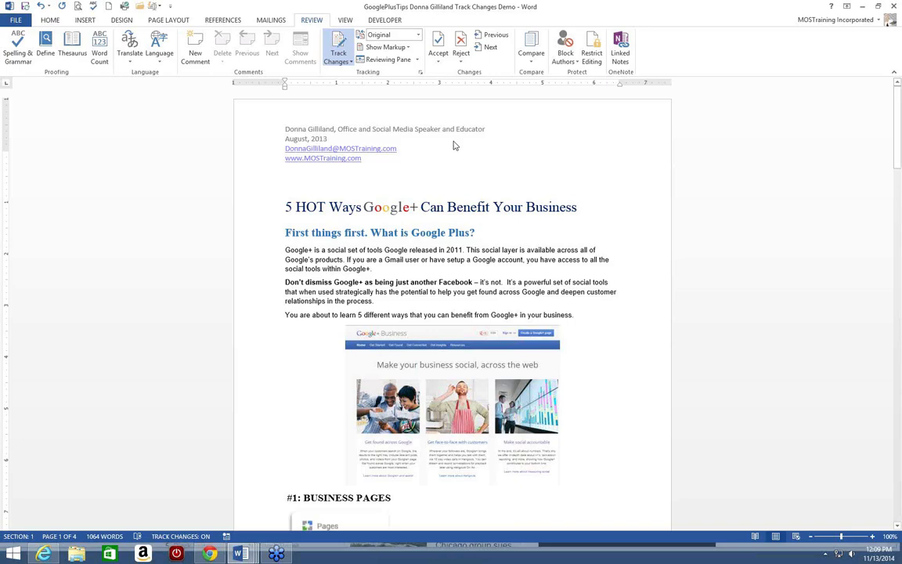
Set the review display to No Markup and look through the document's first two pages
click(419, 37)
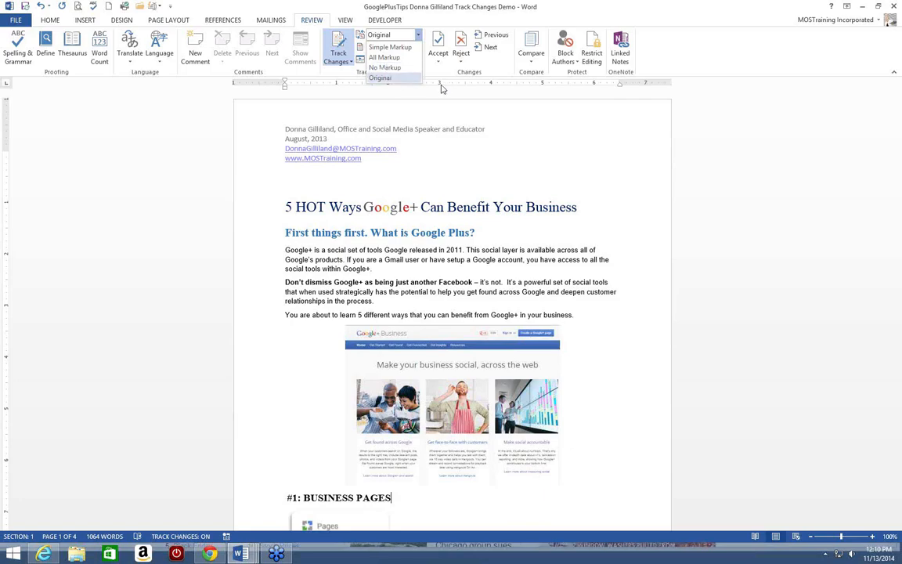
click(396, 69)
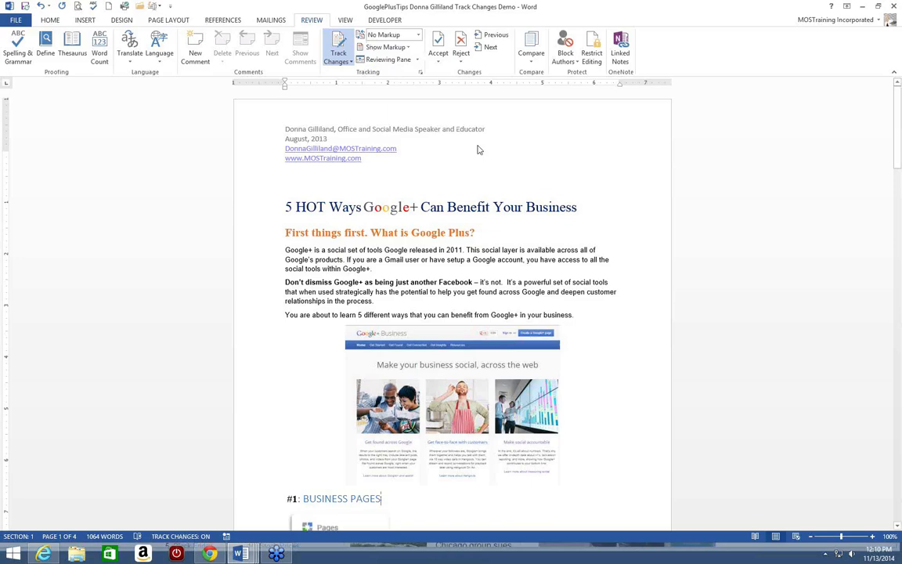
scroll(479, 150, down, 1)
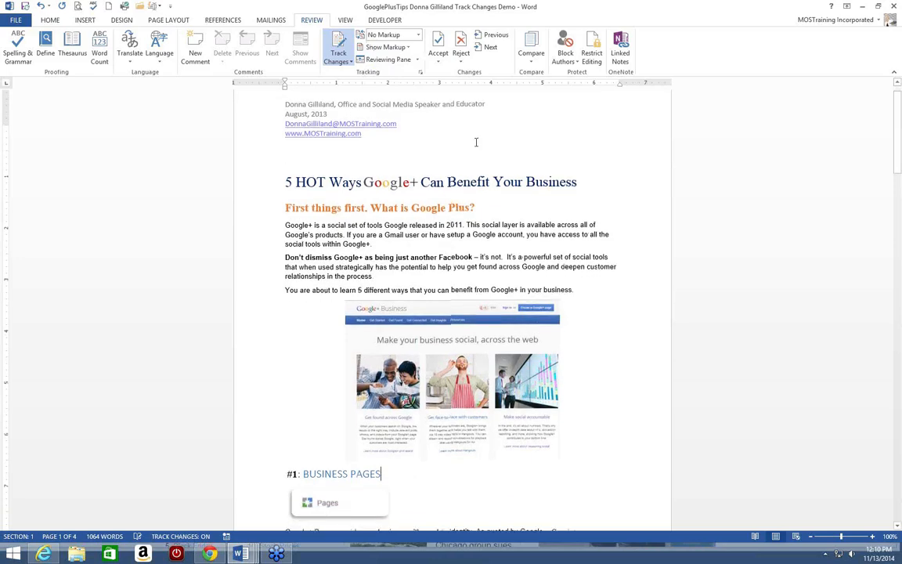
scroll(476, 142, down, 3)
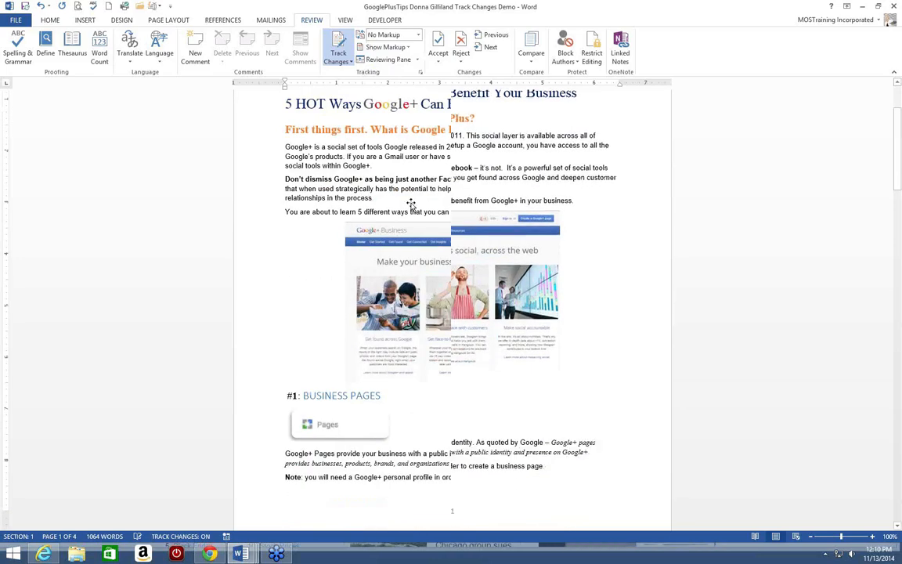
scroll(411, 204, down, 2)
scroll(410, 204, down, 13)
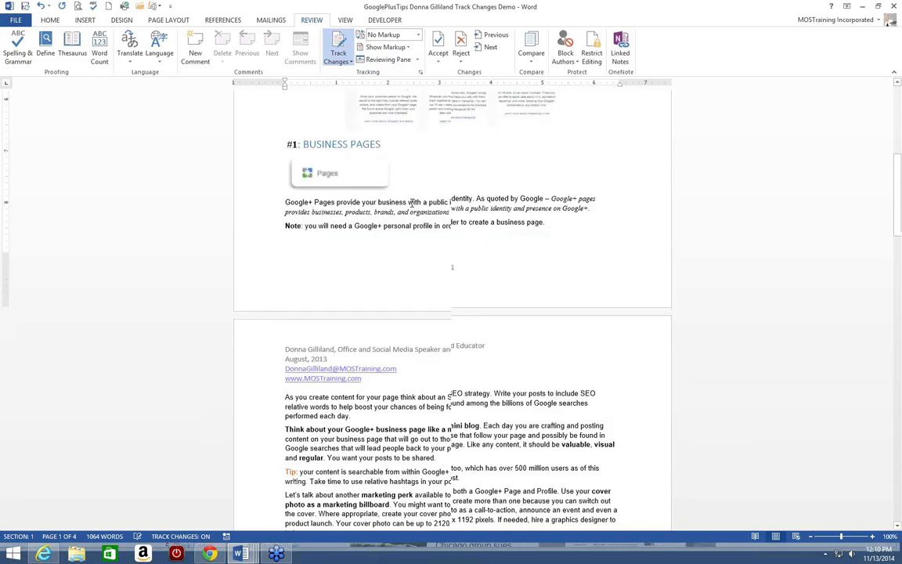
scroll(412, 206, down, 10)
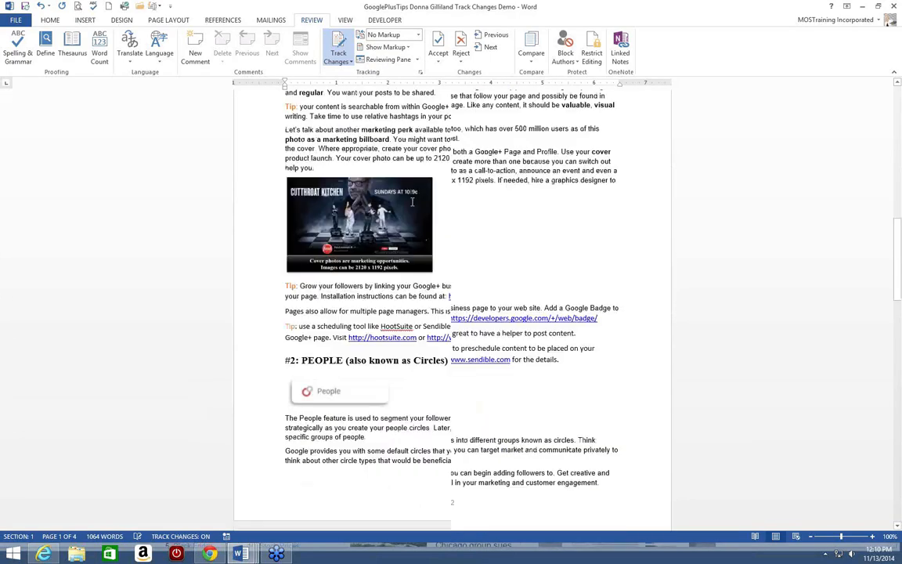
scroll(410, 197, up, 16)
scroll(409, 198, up, 8)
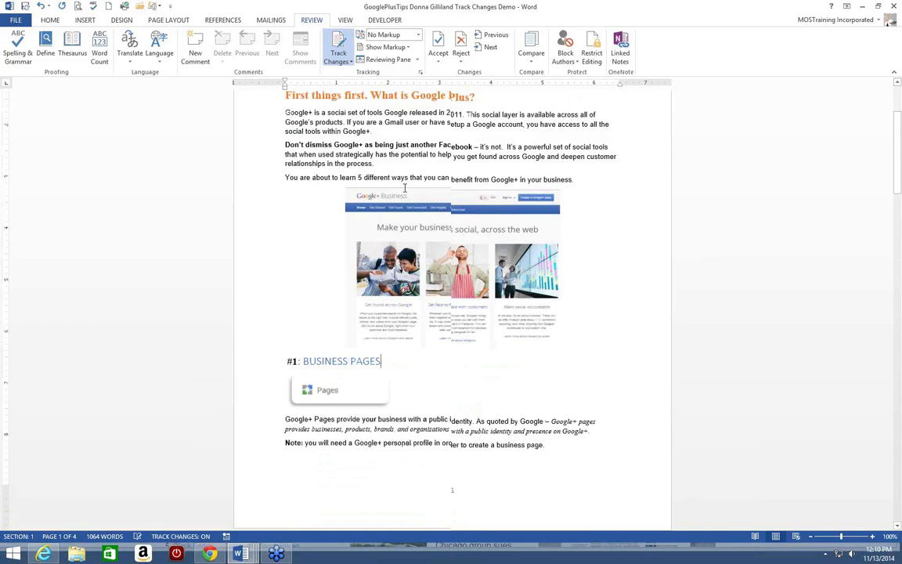
scroll(405, 187, up, 5)
Set the review display to Simple Markup, and expand it to All Markup from the first tracked change
click(418, 35)
click(384, 45)
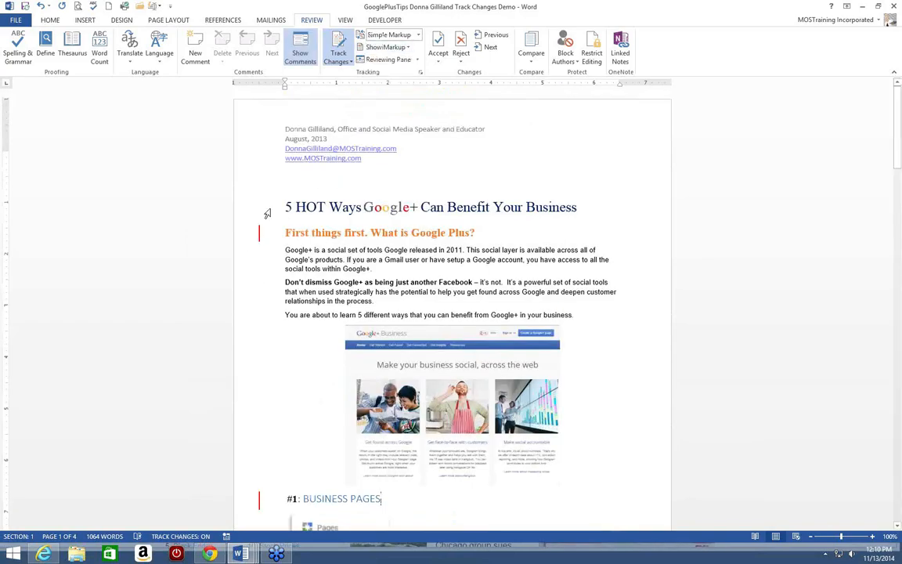
click(260, 234)
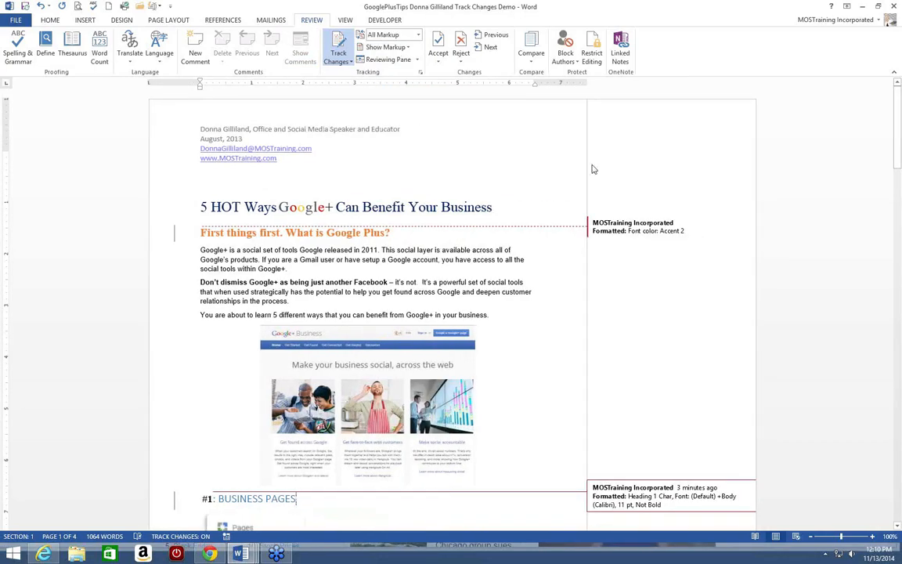
click(409, 49)
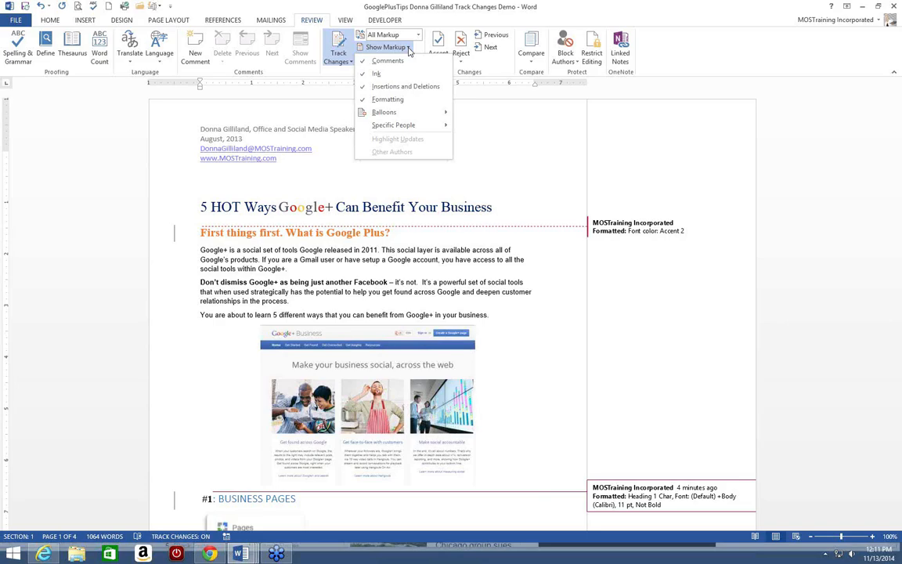
click(462, 137)
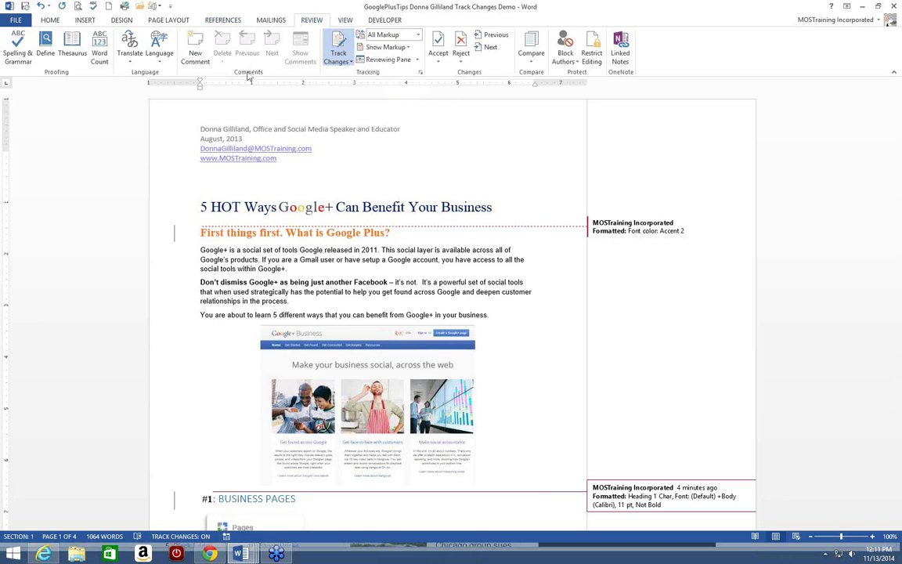
Add a comment to the "#1: BUSINESS PAGES" heading, addressing a colleague by first name and continuing "give me your thoughts on this paragraph."
click(195, 52)
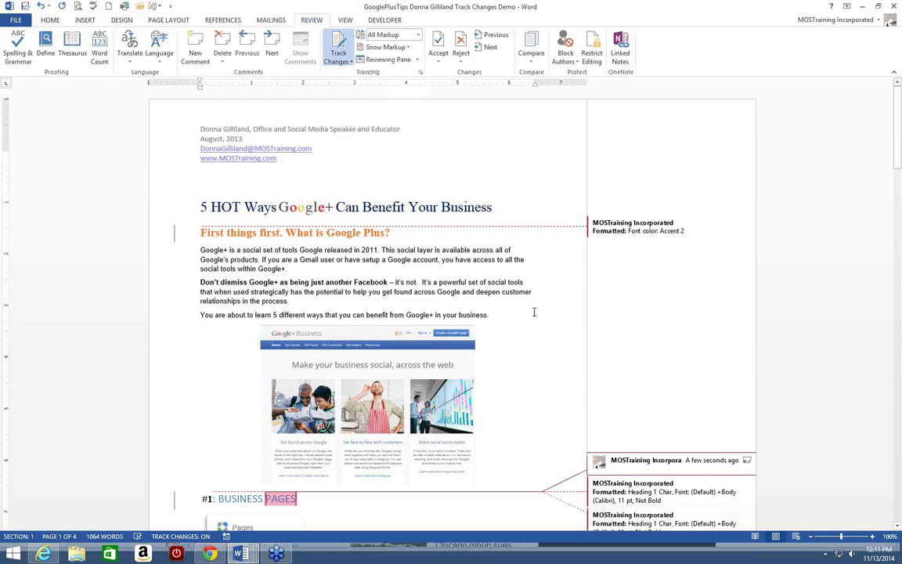
scroll(534, 312, down, 1)
scroll(534, 312, down, 1)
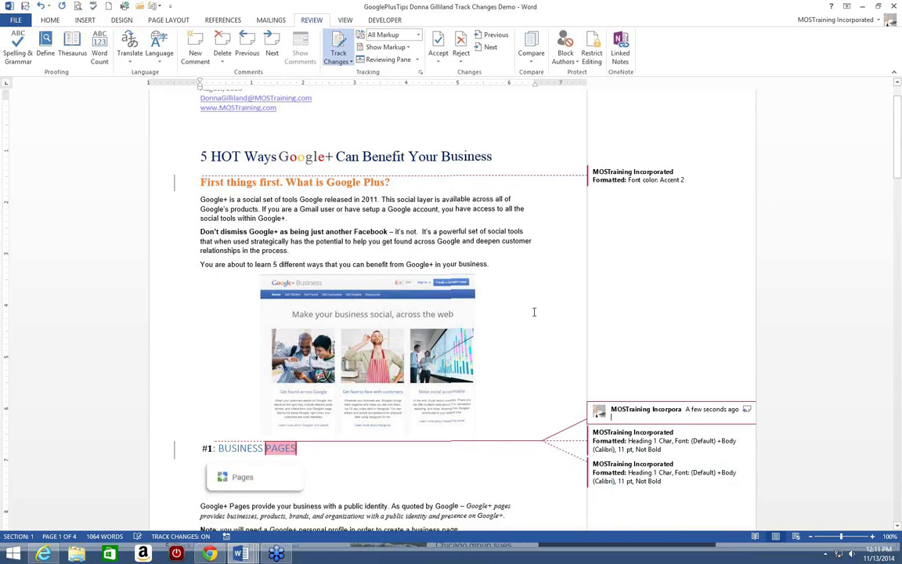
scroll(534, 311, down, 2)
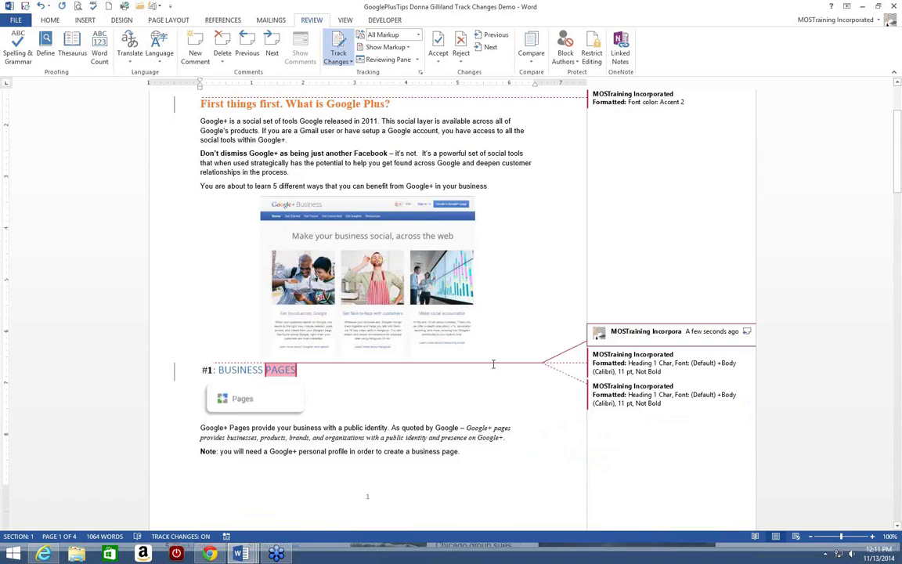
click(632, 339)
text(Ju)
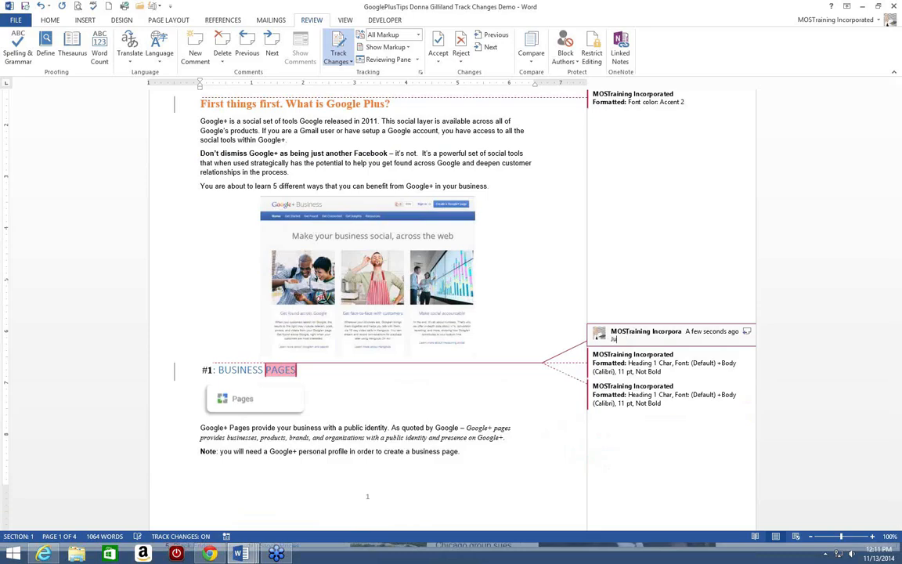
text(lie, give me your thoughts on this)
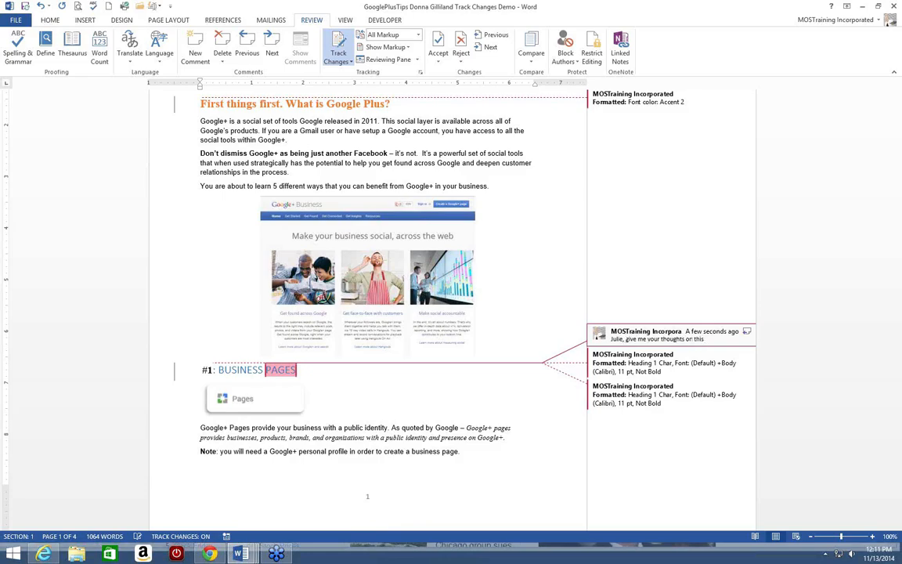
text( paragraph.)
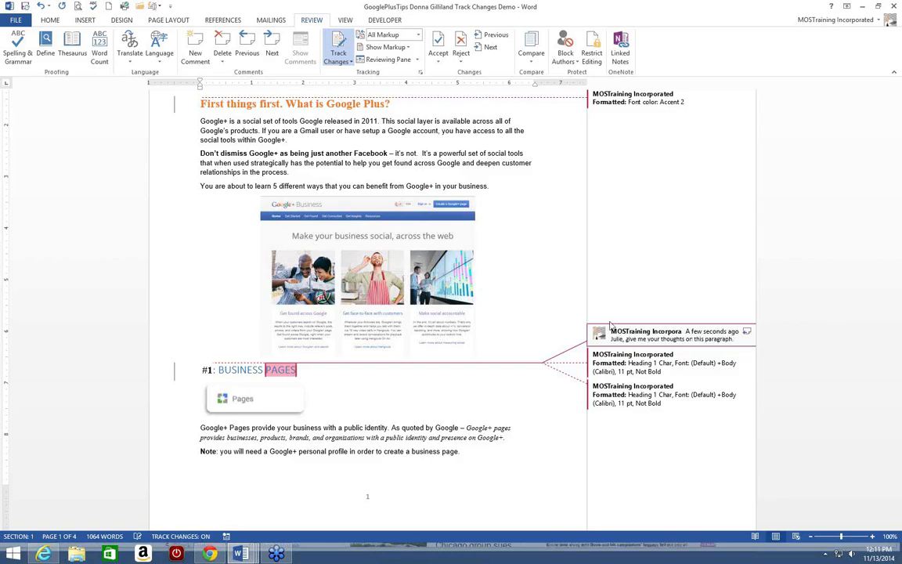
Hide ink and comments from the displayed markup, keeping the review display on All Markup
click(408, 48)
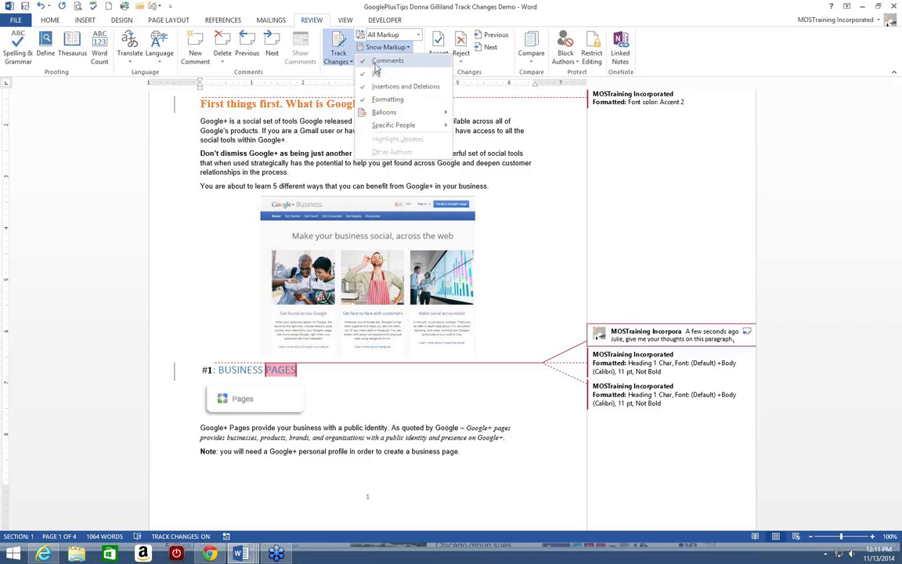
click(375, 73)
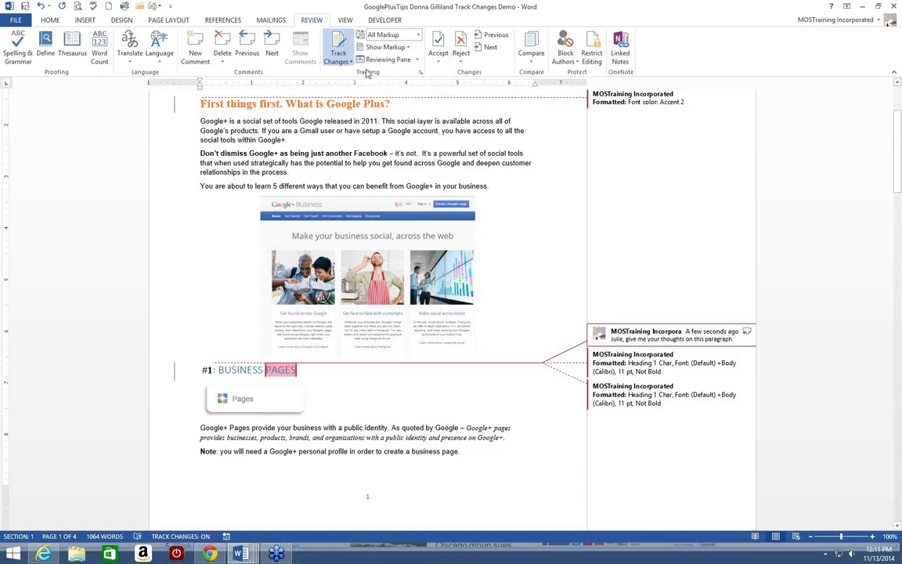
click(418, 36)
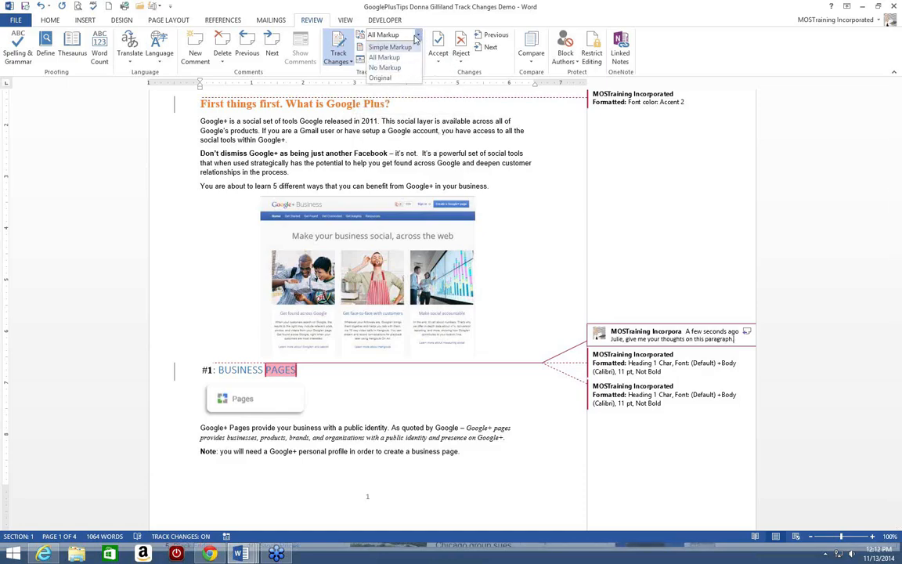
click(407, 57)
click(407, 48)
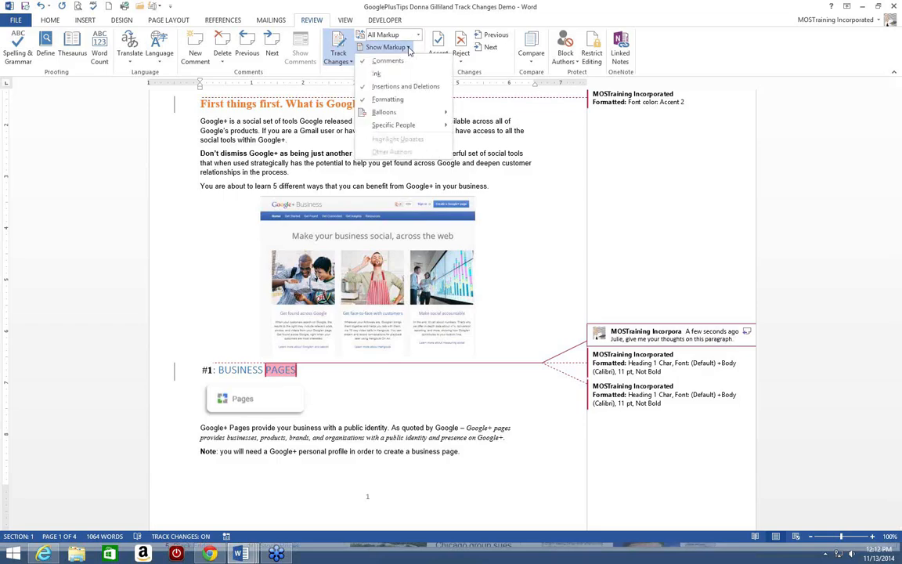
click(361, 64)
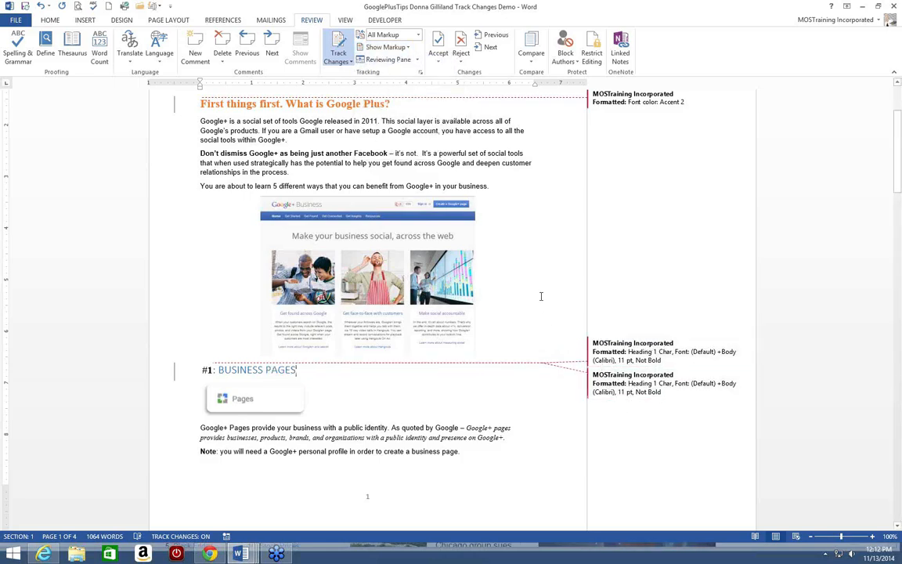
Hide formatting changes from the displayed markup, and look over the first page
click(408, 48)
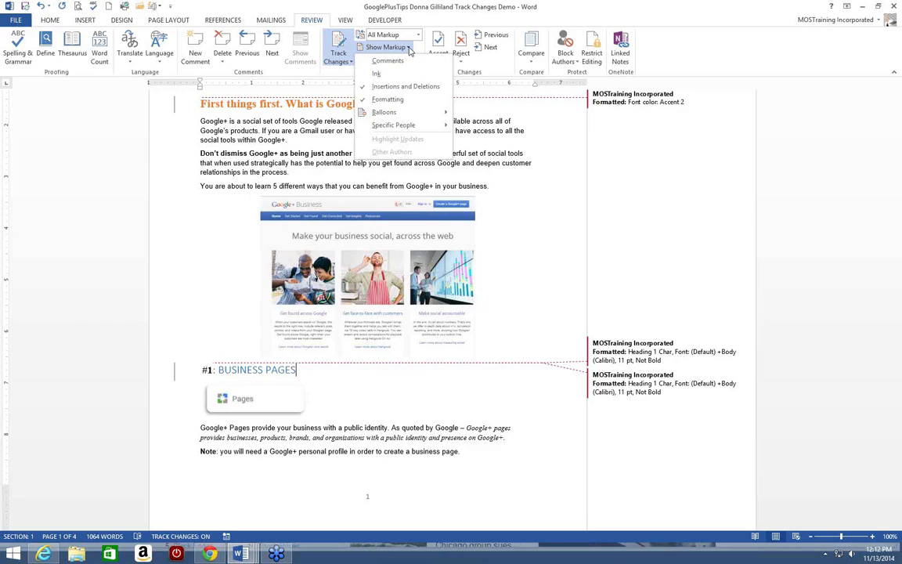
click(362, 99)
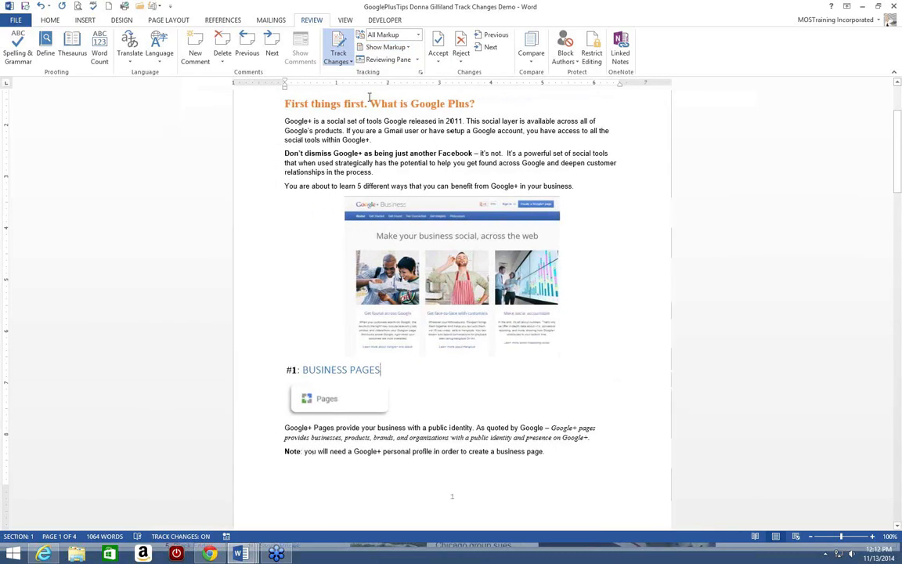
scroll(324, 263, up, 3)
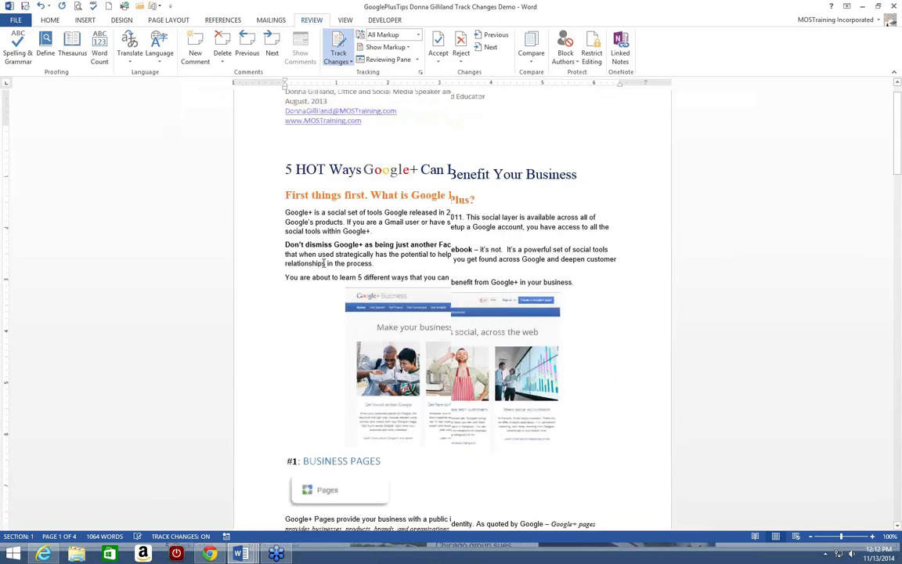
scroll(323, 256, up, 1)
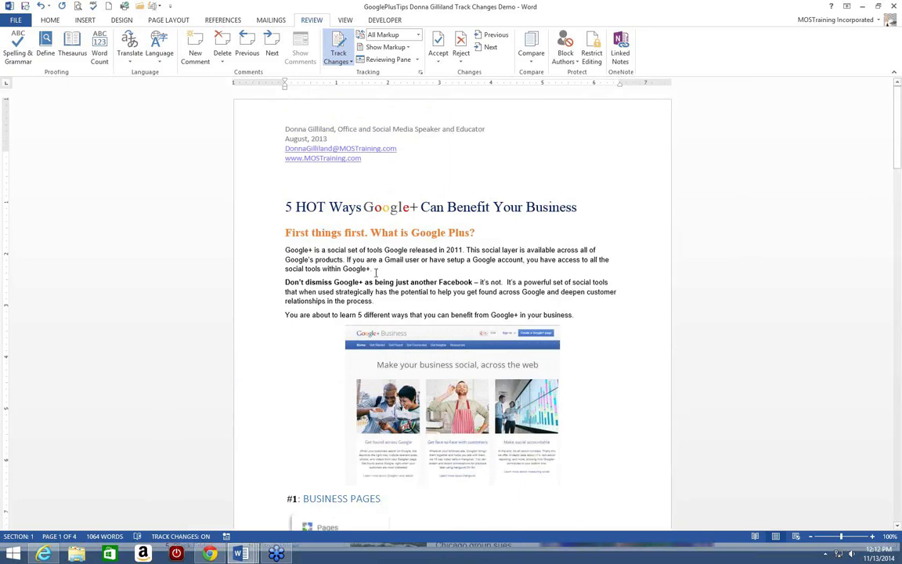
scroll(376, 273, down, 1)
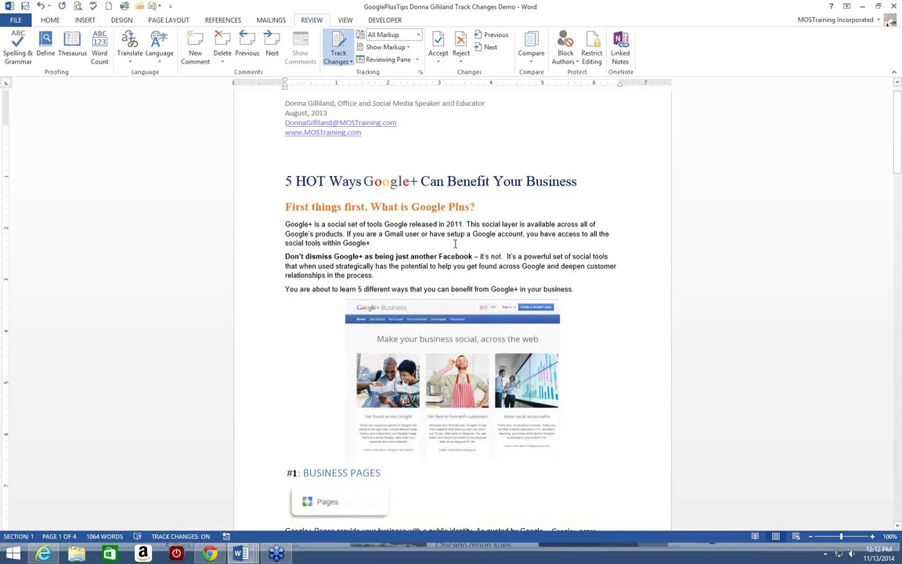
scroll(454, 243, down, 1)
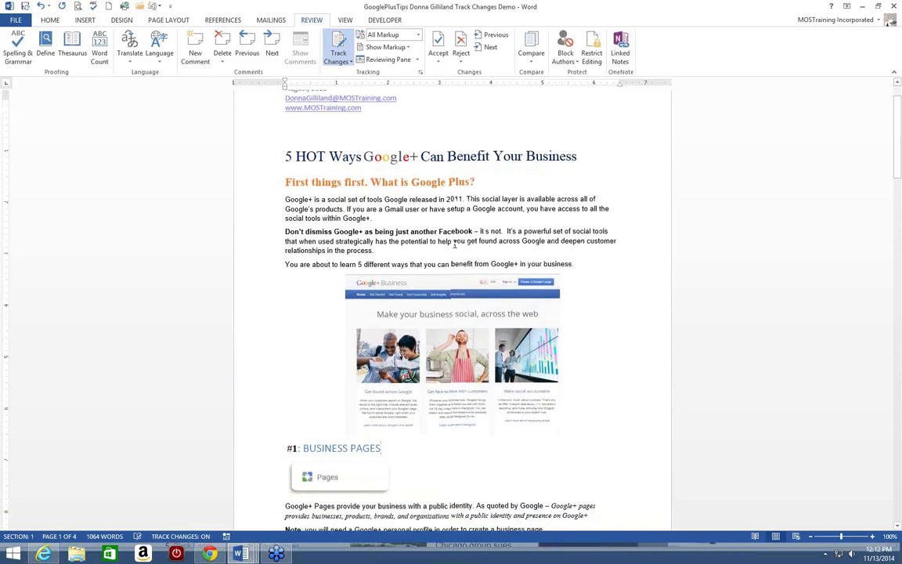
Delete "You are about to" from the start of the sentence above the picture as a tracked change
drag(285, 263, 338, 262)
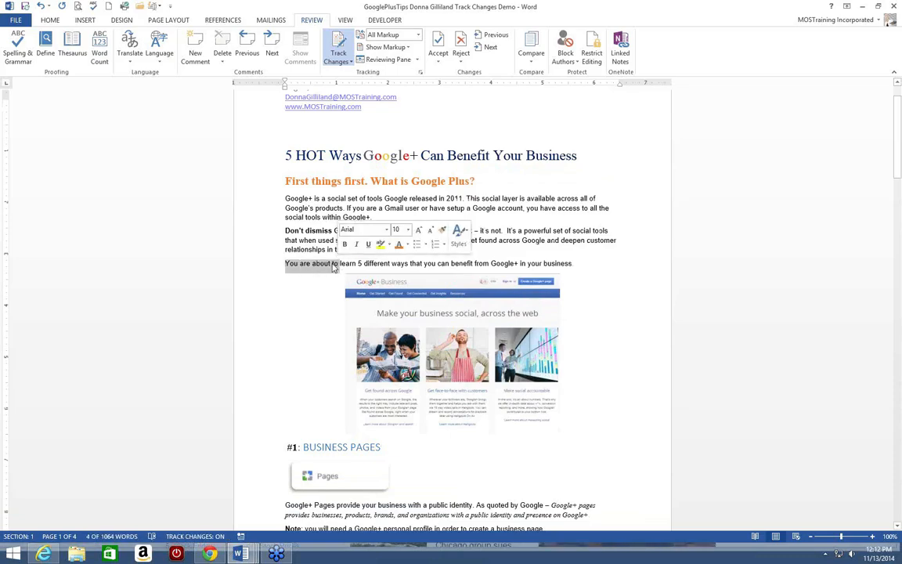
key(Delete)
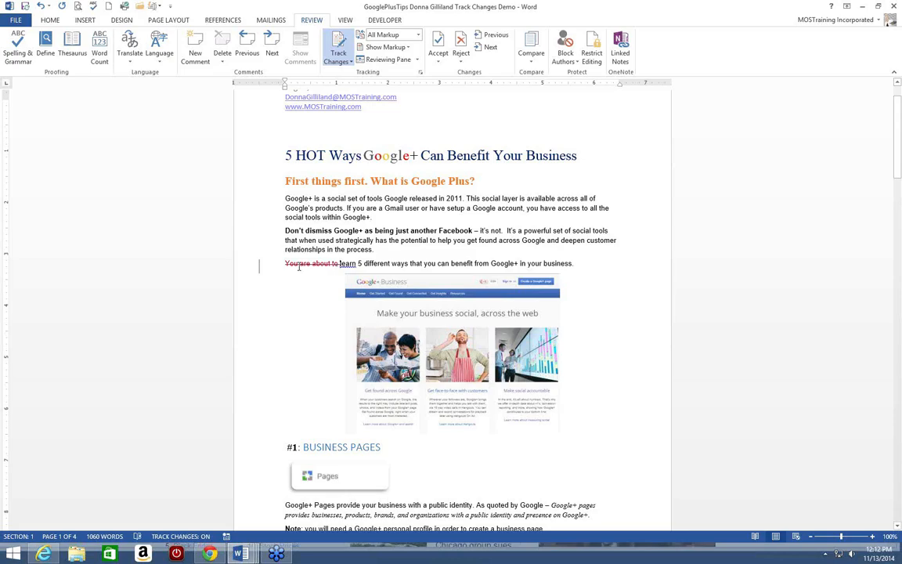
mouse_move(305, 264)
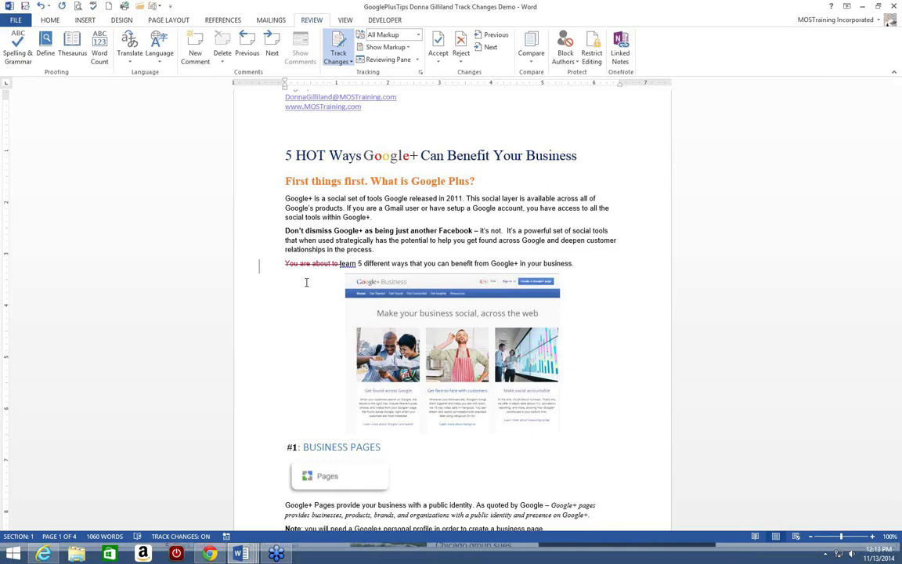
Show comments in the displayed markup again
click(408, 49)
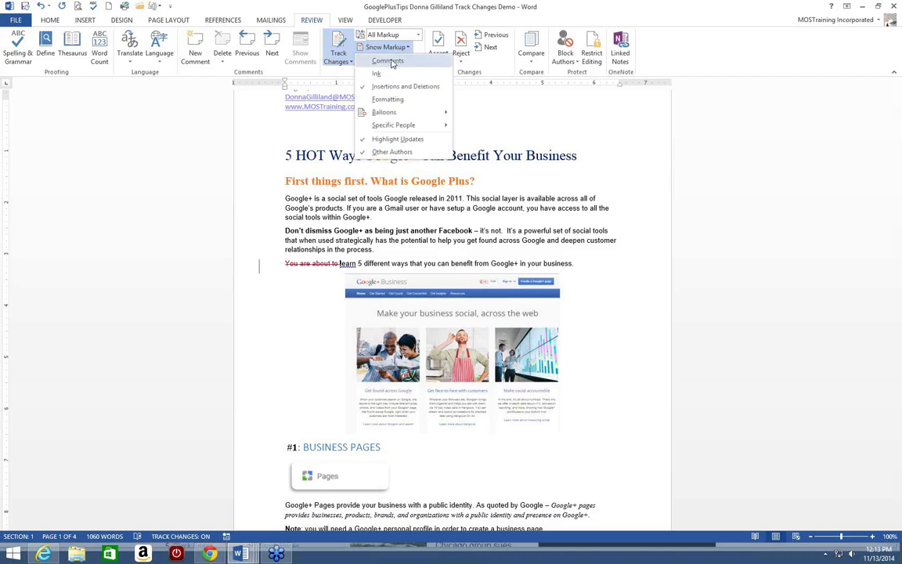
click(393, 62)
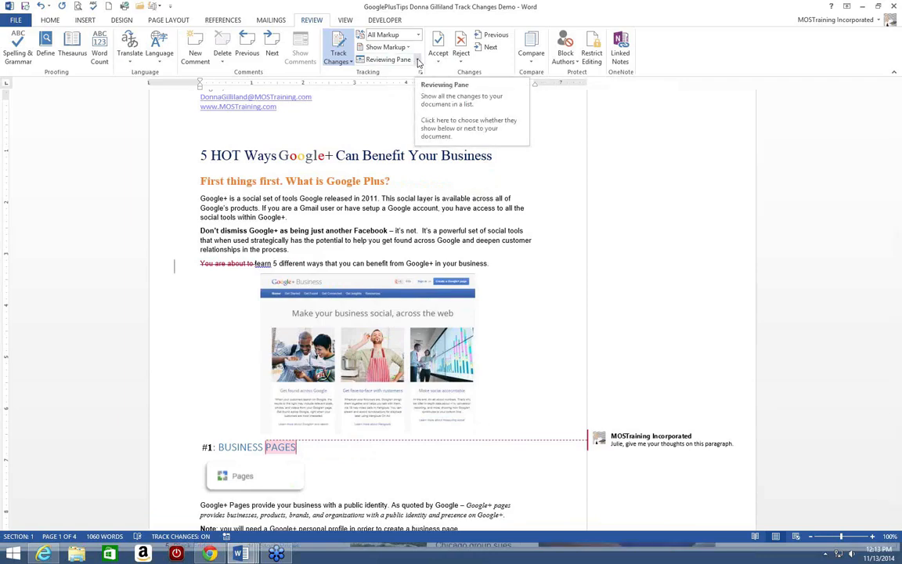
Review the list of revisions in a vertical Reviewing Pane, and close the pane
click(418, 61)
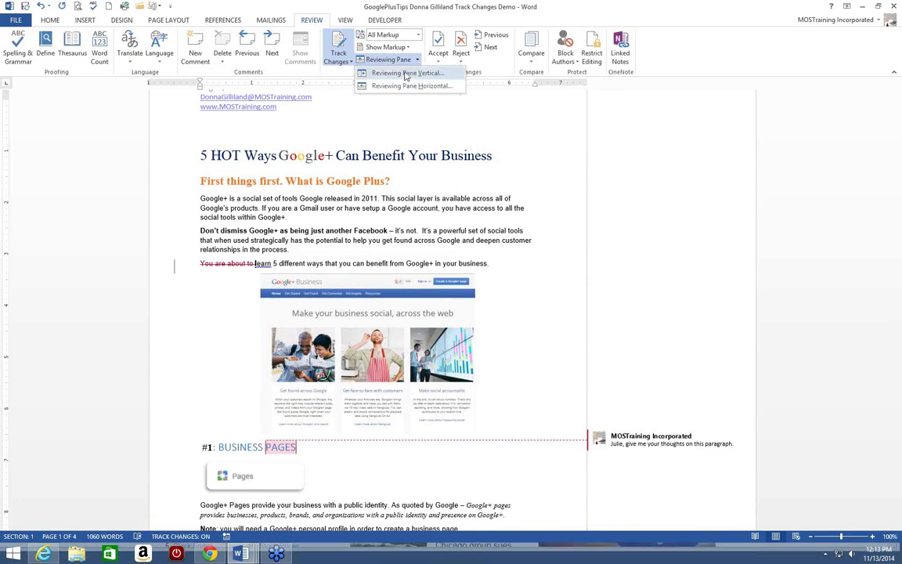
click(405, 76)
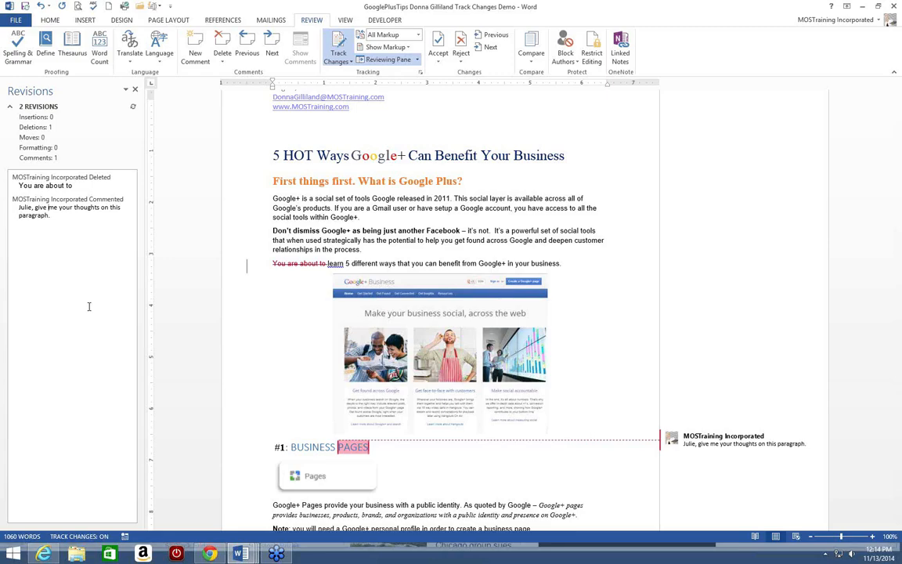
click(390, 60)
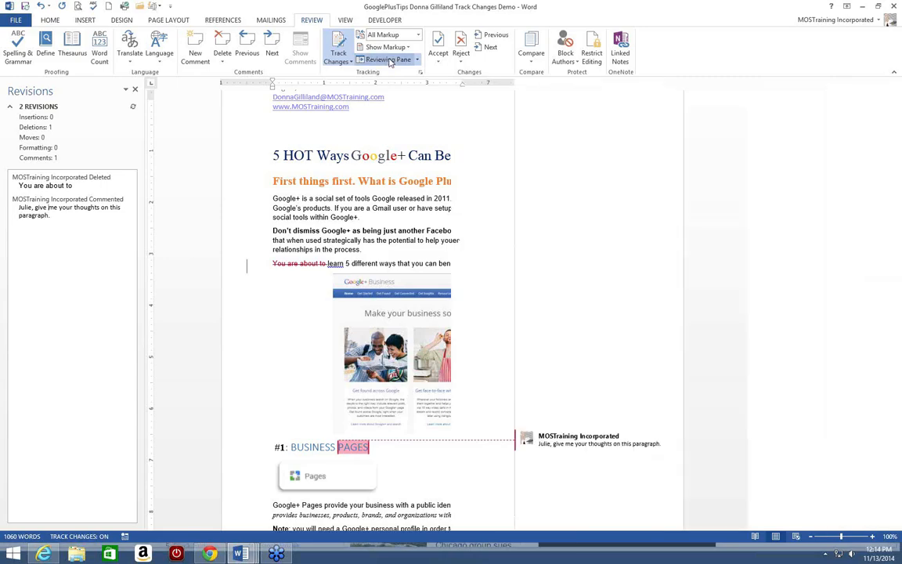
View the revisions in a horizontal Reviewing Pane, and close the pane
click(417, 61)
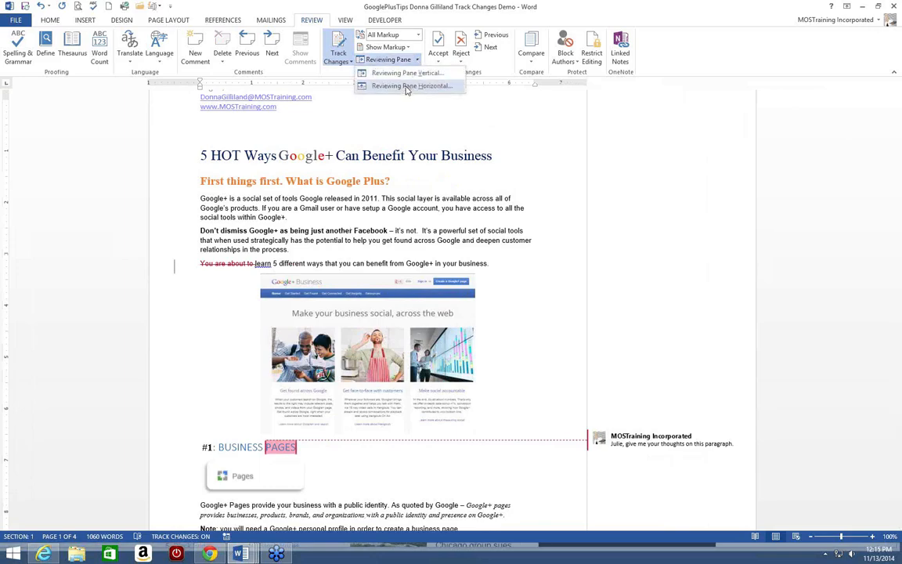
click(406, 86)
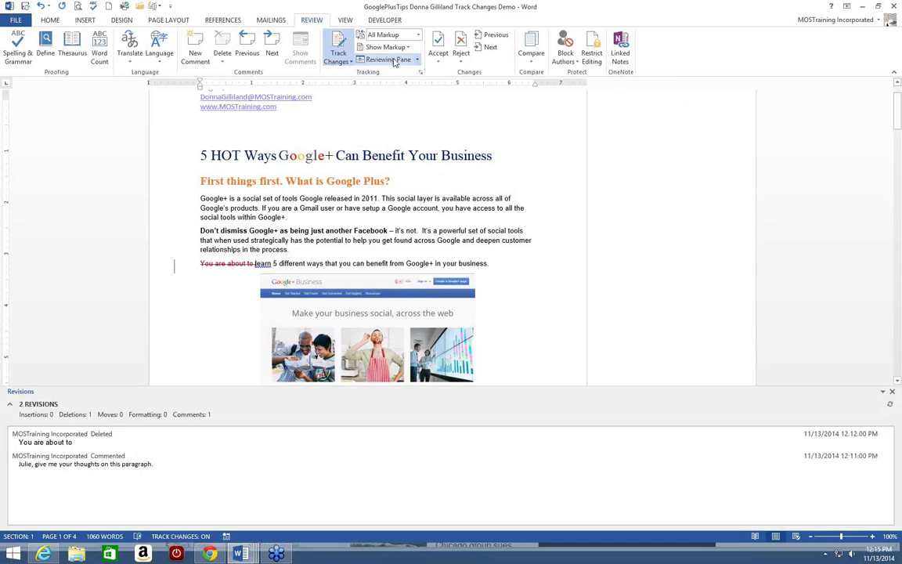
click(395, 61)
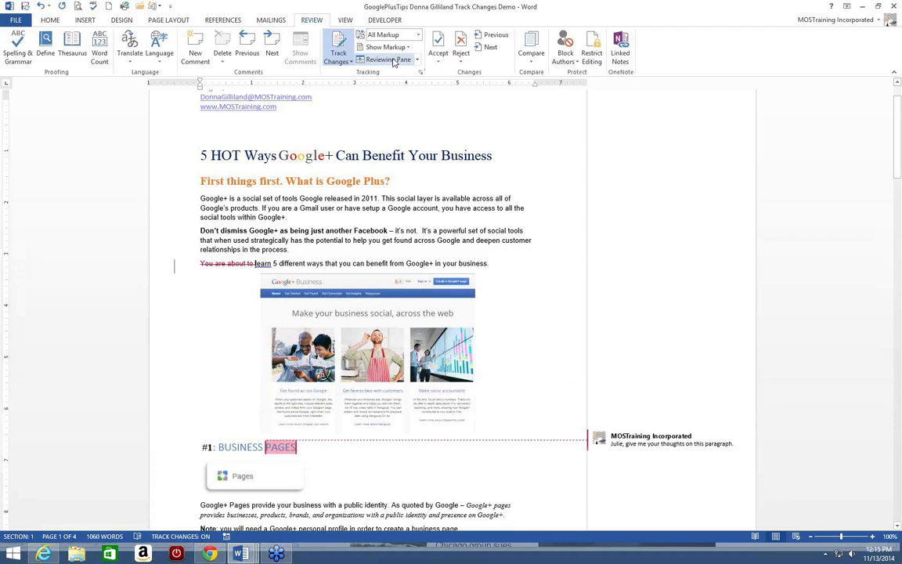
scroll(478, 169, up, 1)
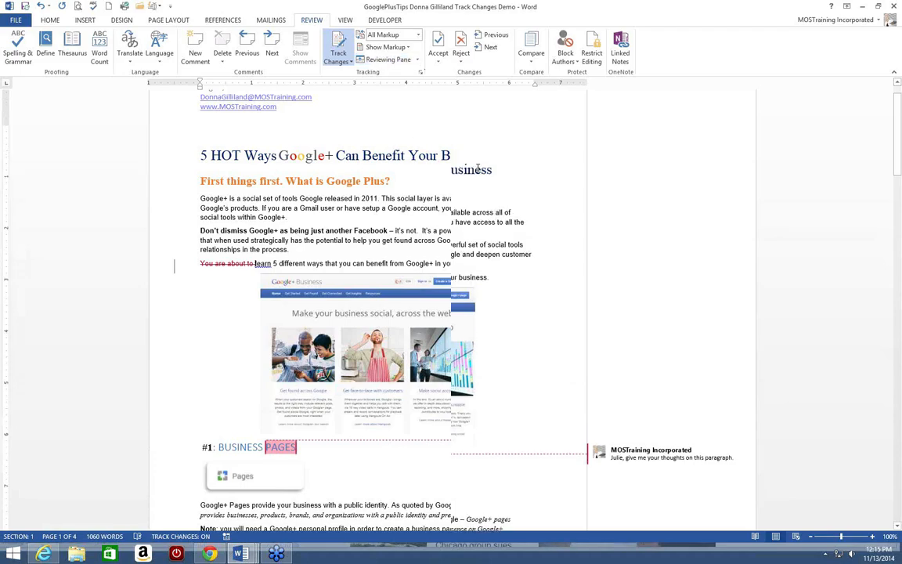
scroll(478, 168, up, 1)
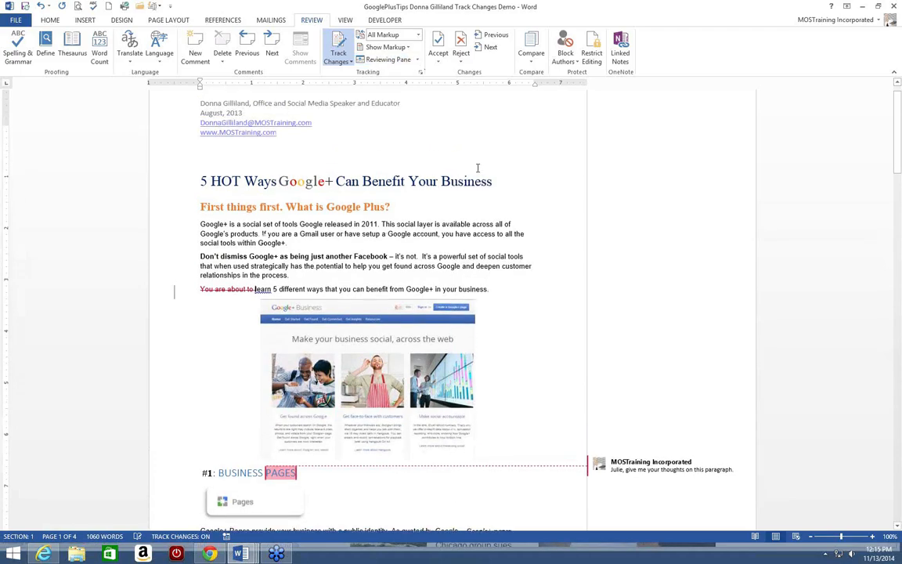
scroll(479, 171, up, 1)
scroll(479, 172, up, 1)
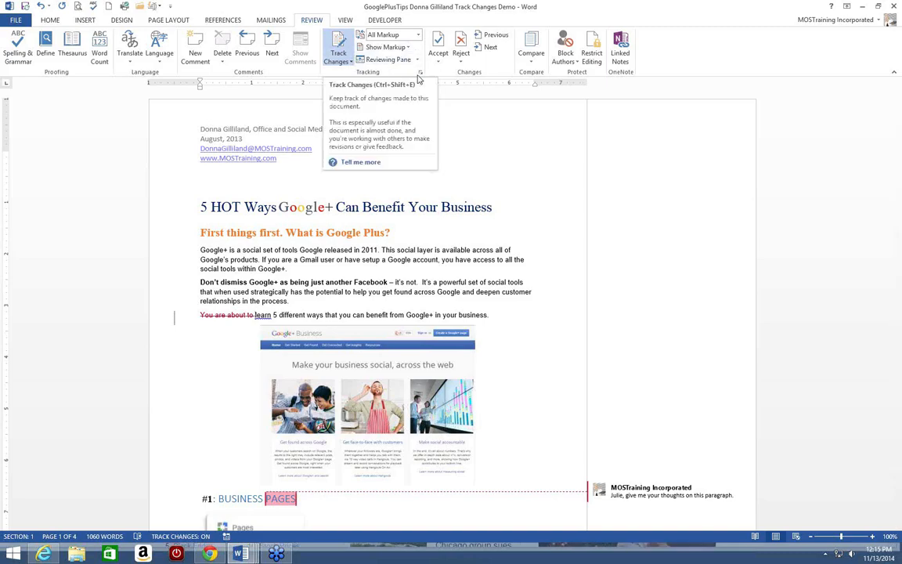
click(409, 48)
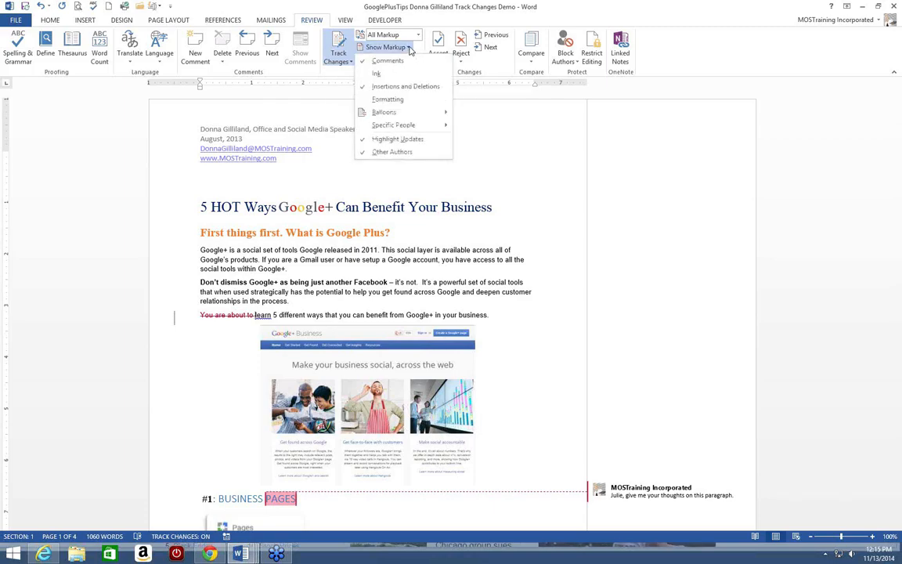
click(410, 48)
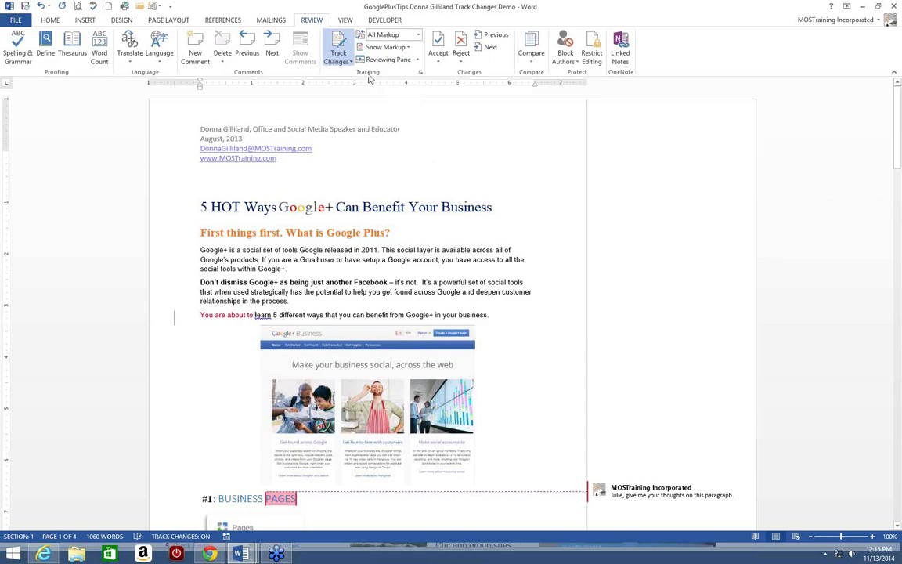
Set the markup display to show all revisions inline instead of in balloons
click(411, 49)
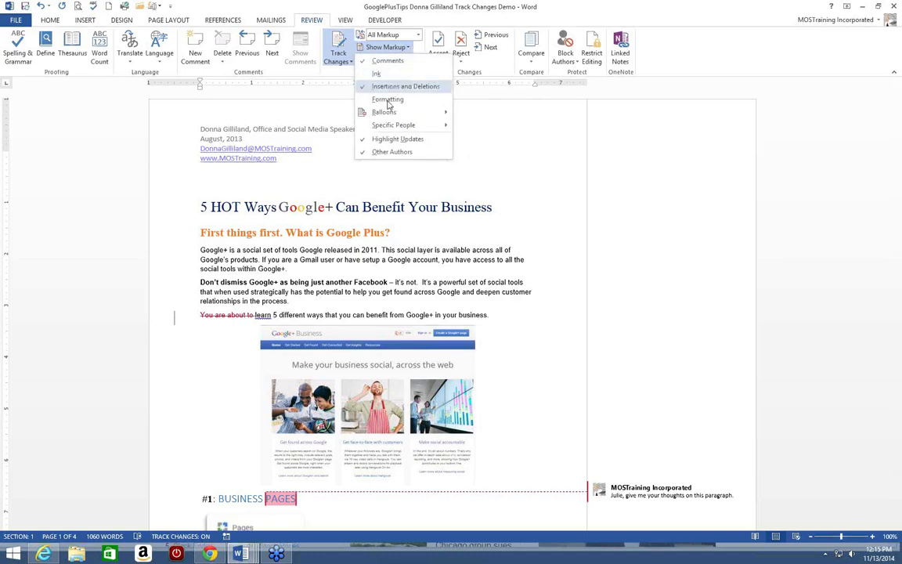
mouse_move(383, 115)
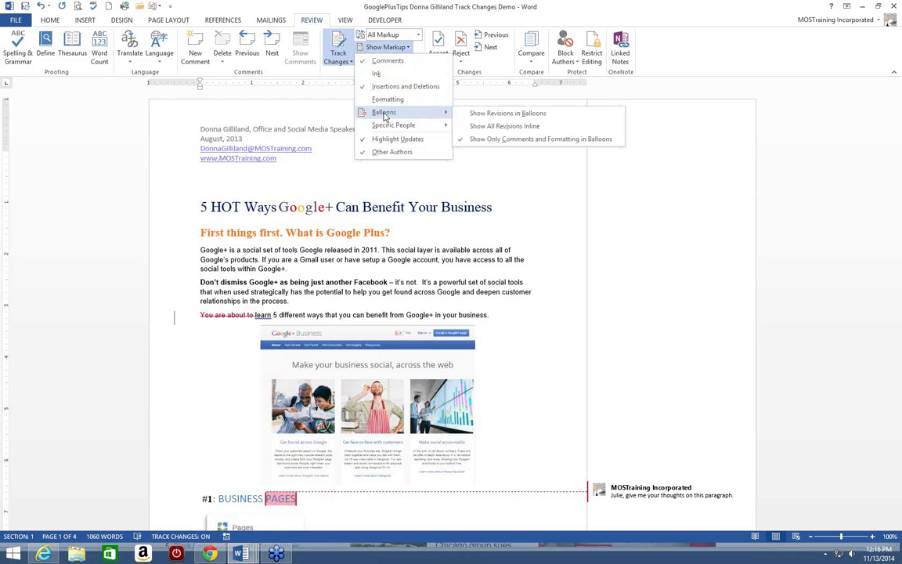
click(474, 126)
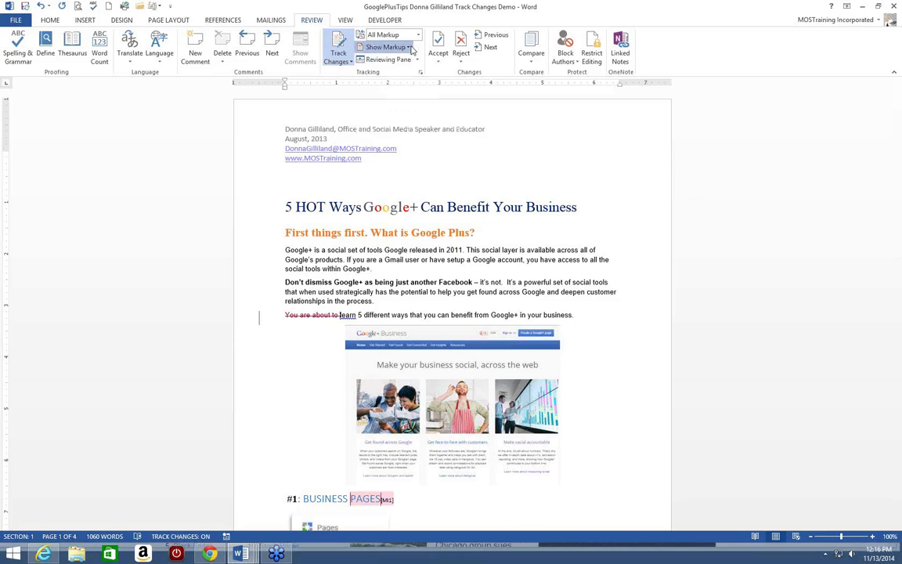
Show the revisions in balloons, and place the cursor at the start of the sentence above the picture
click(410, 48)
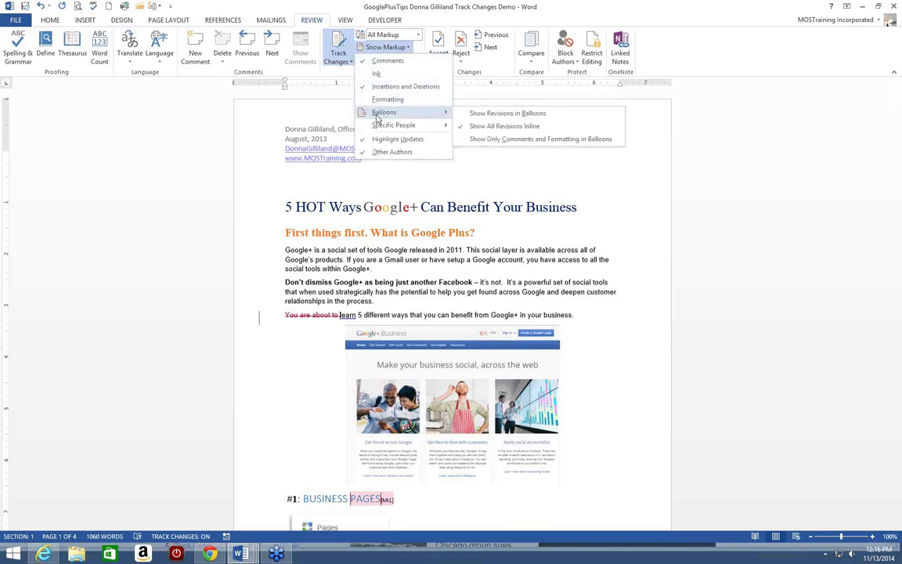
click(474, 115)
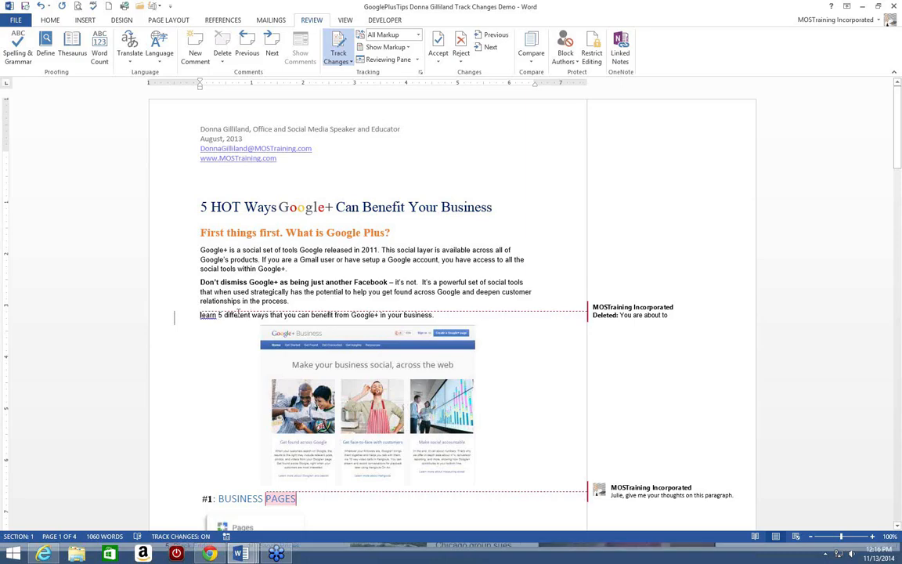
drag(199, 315, 262, 315)
click(189, 323)
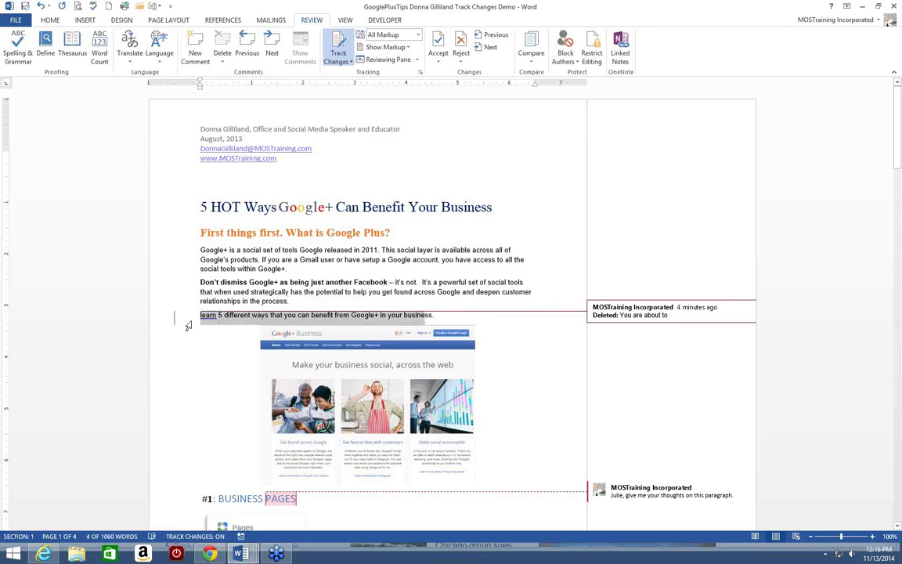
click(199, 315)
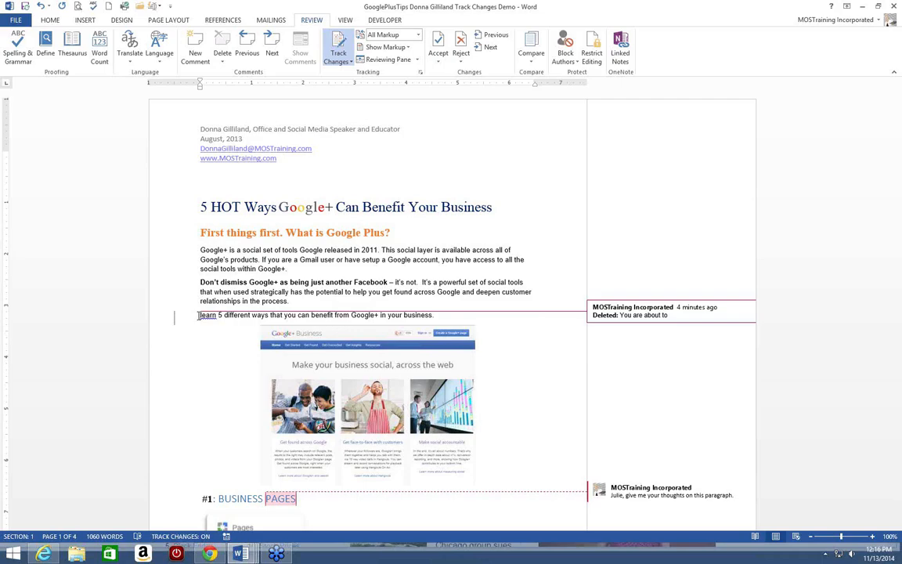
mouse_move(656, 315)
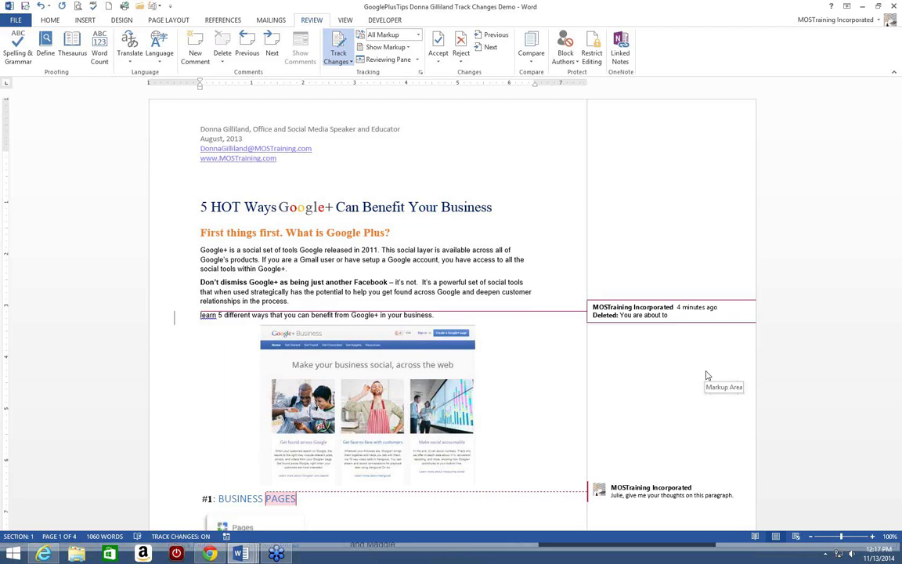
Examine the accept and reject options offered on the balloon of the tracked deletion, and dismiss them
right_click(633, 313)
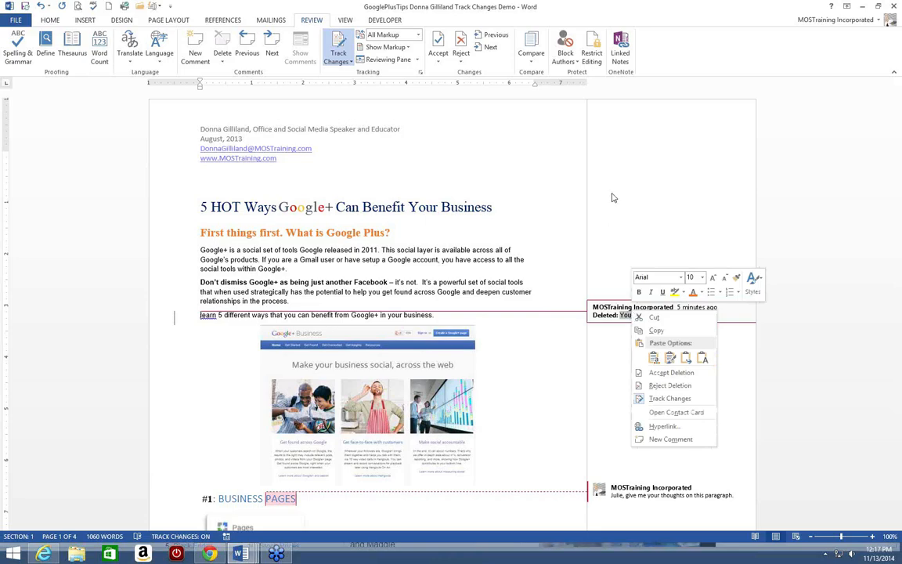
right_click(597, 314)
right_click(597, 314)
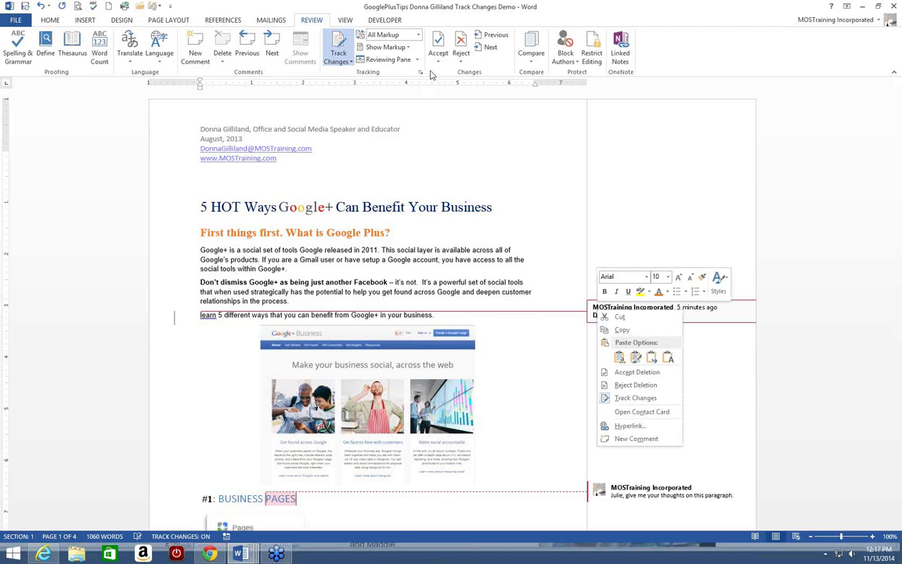
click(458, 74)
click(461, 139)
click(490, 173)
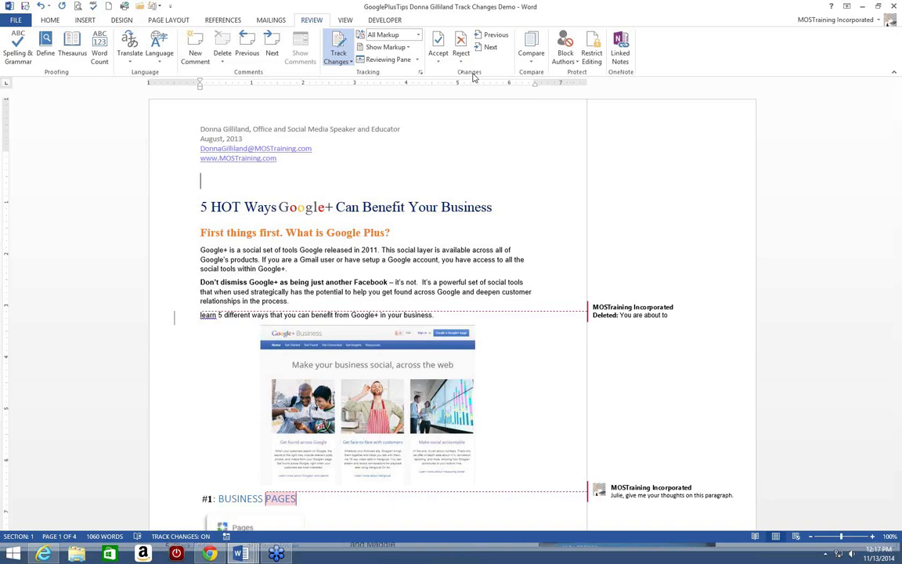
Go to the next tracked change and reject the deletion of "You are about to"
click(491, 47)
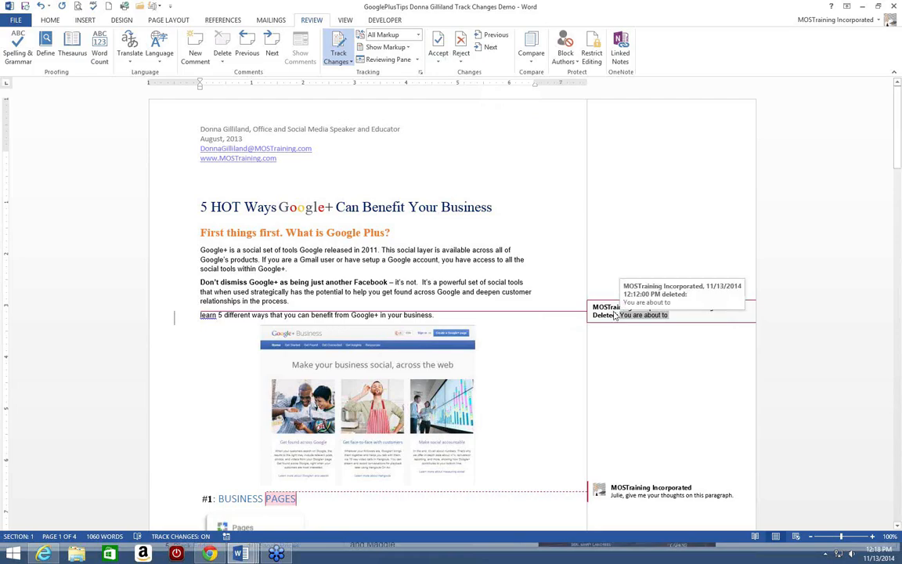
right_click(616, 315)
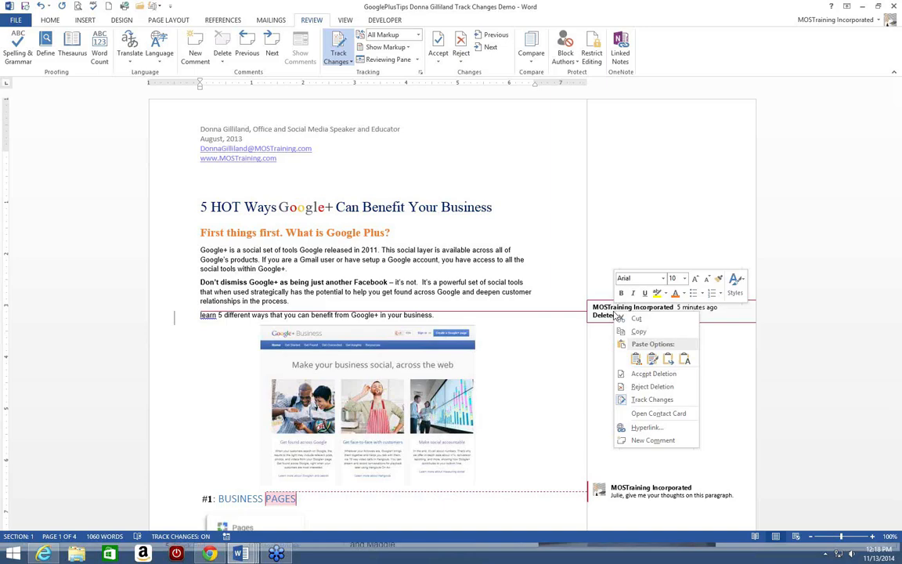
click(640, 387)
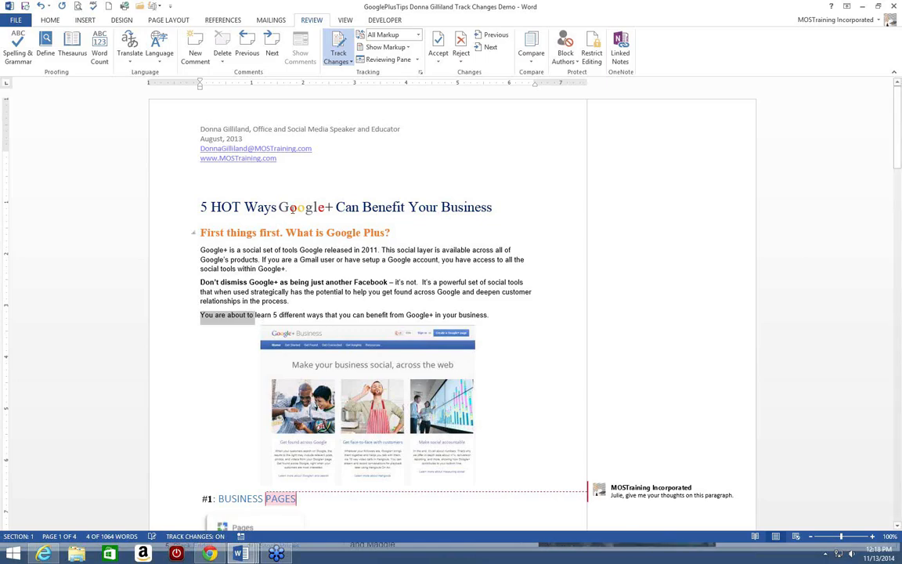
click(300, 196)
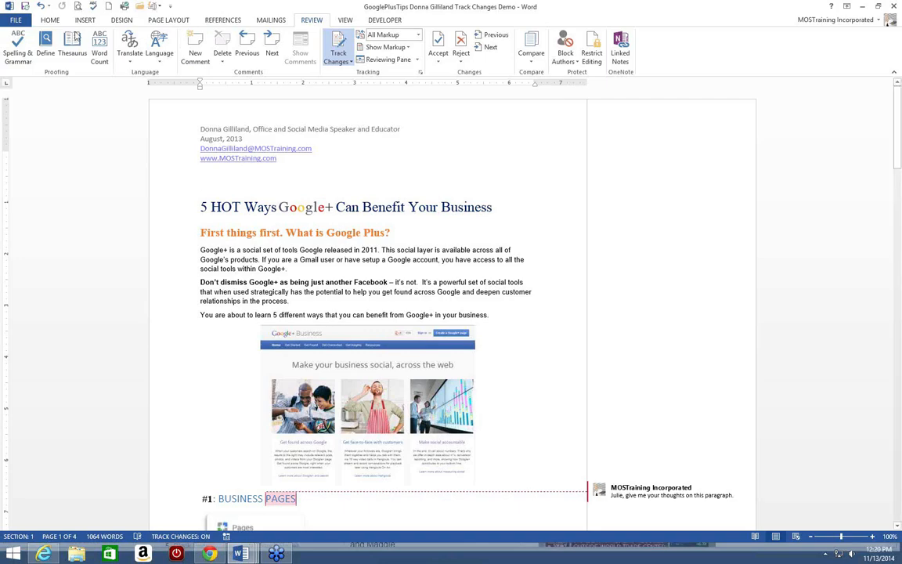
View the OneDrive folders available for saving a copy, and return to the document without saving
click(15, 19)
click(24, 128)
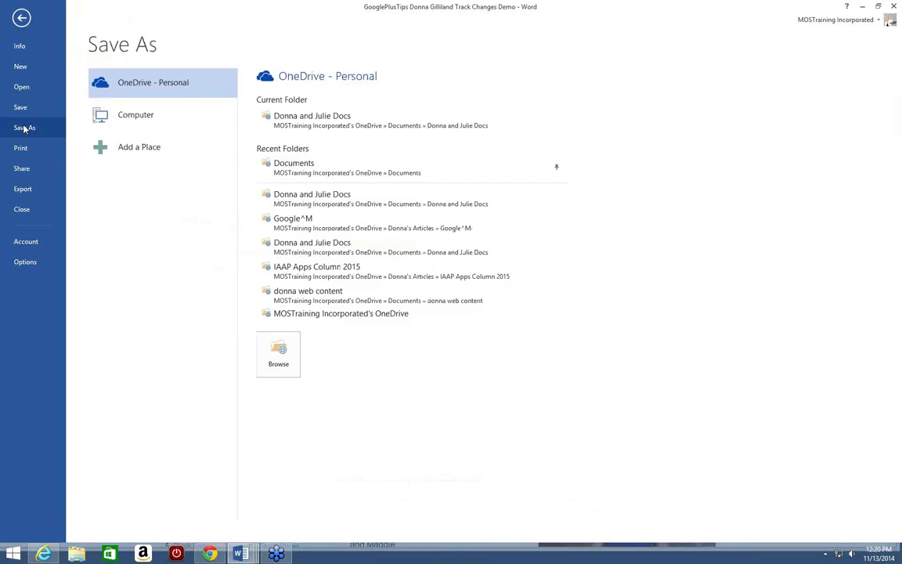
click(21, 17)
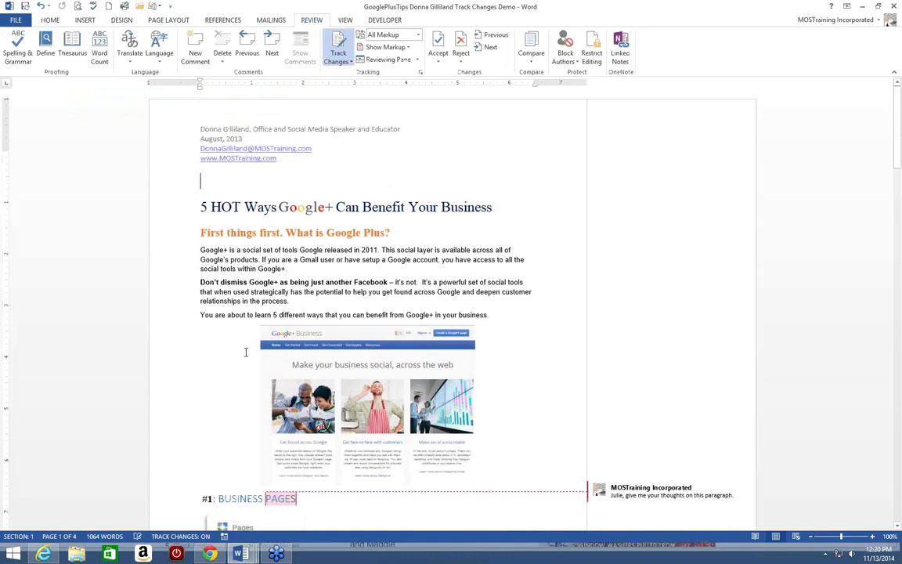
scroll(217, 427, down, 1)
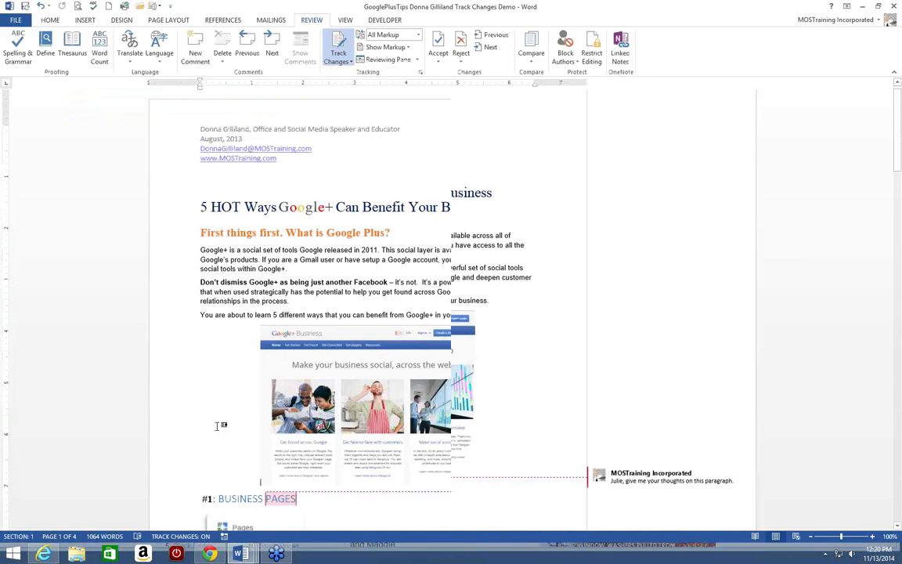
scroll(216, 426, up, 1)
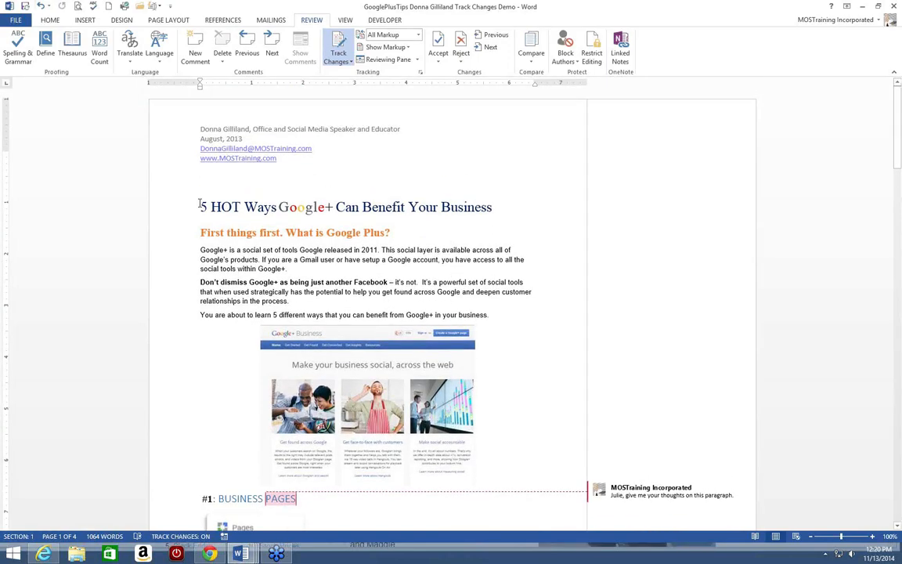
Review the Invite People sharing options and the edit or view permission choices, and return to the document without sharing
click(15, 19)
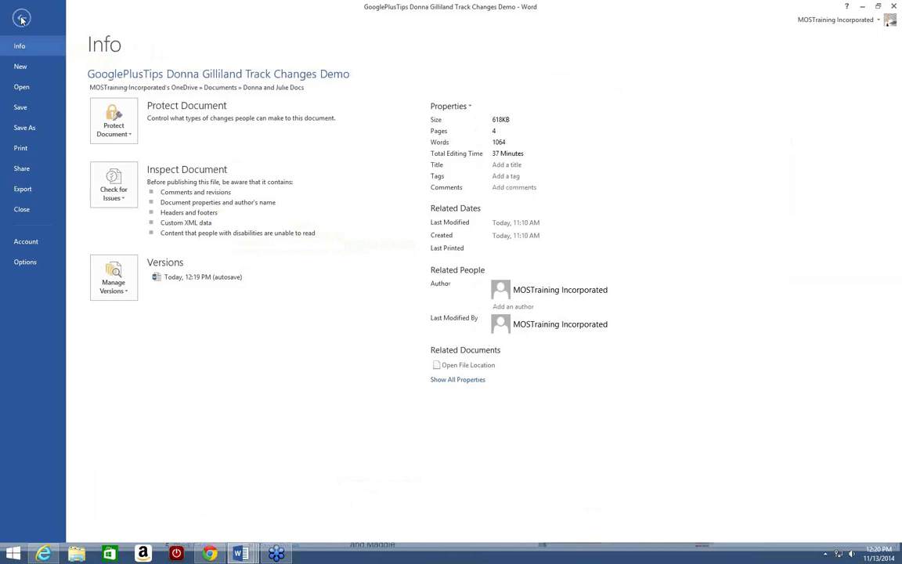
click(21, 18)
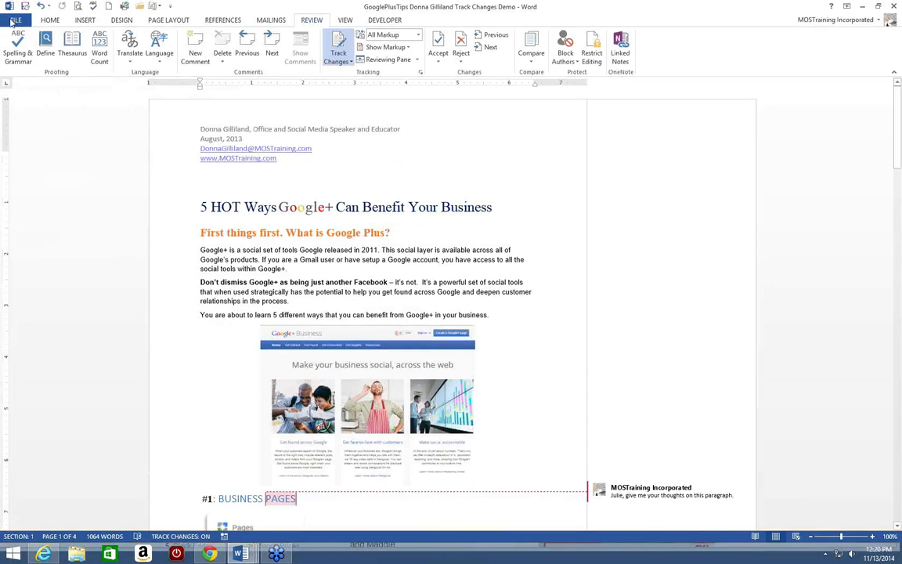
click(13, 21)
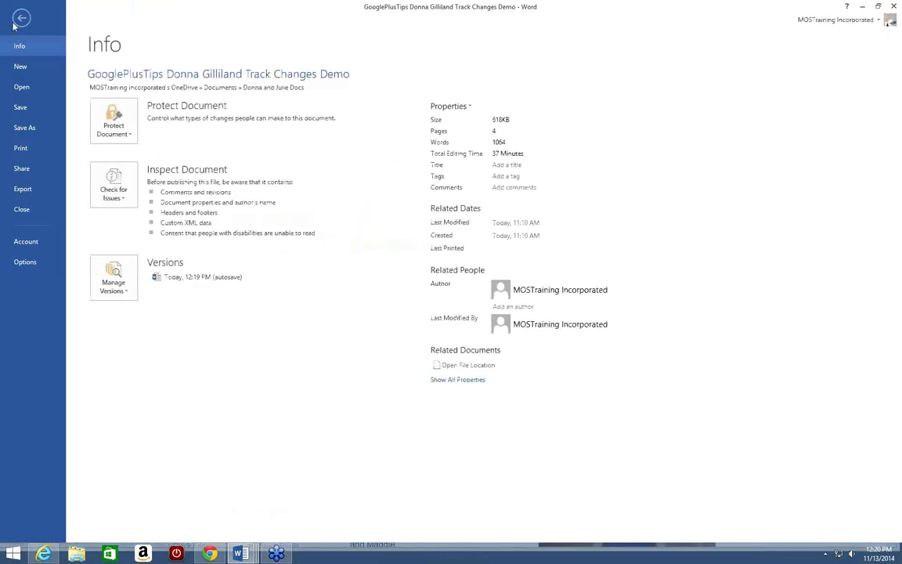
click(21, 170)
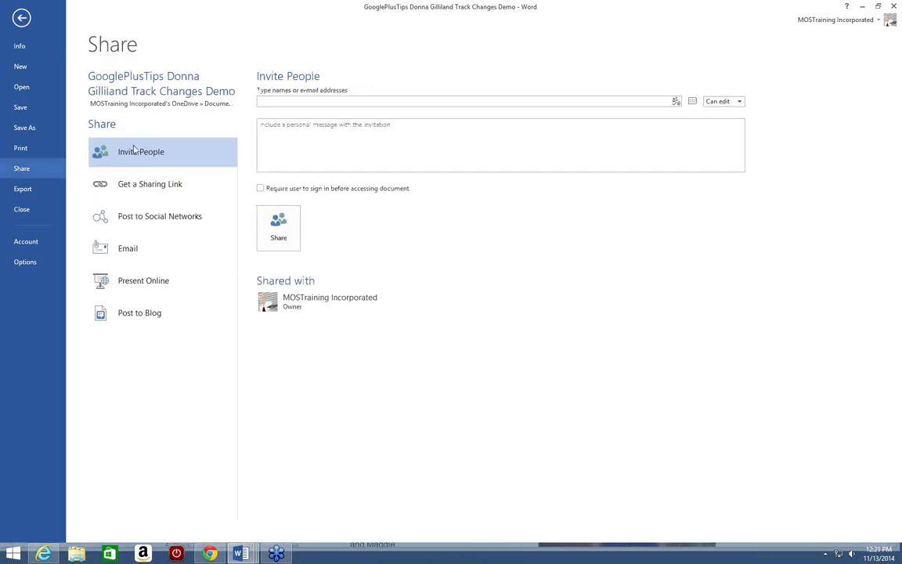
click(273, 130)
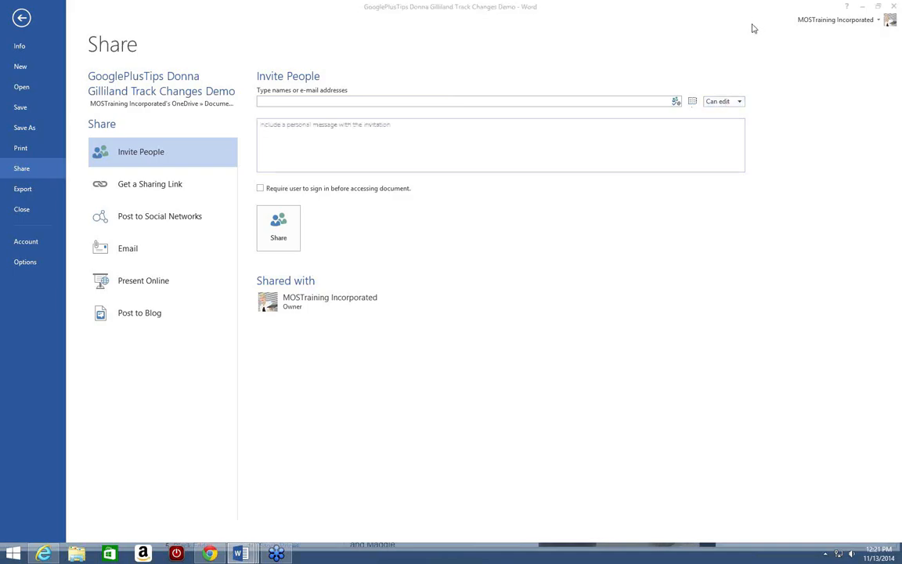
click(333, 101)
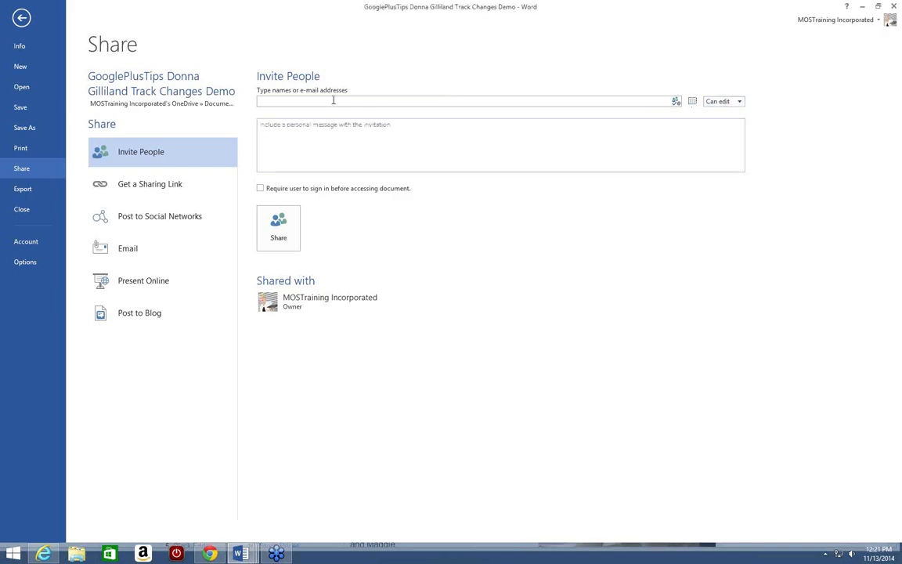
click(740, 102)
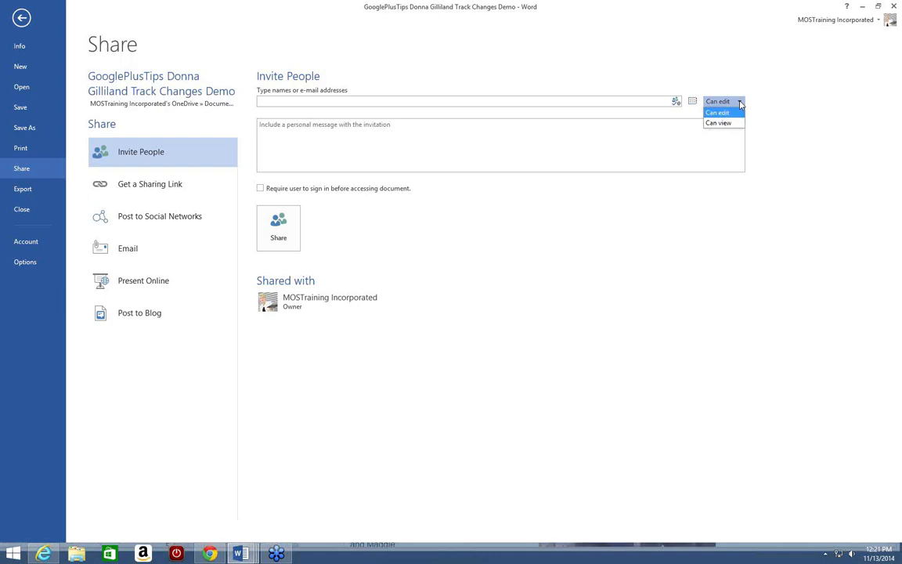
click(740, 102)
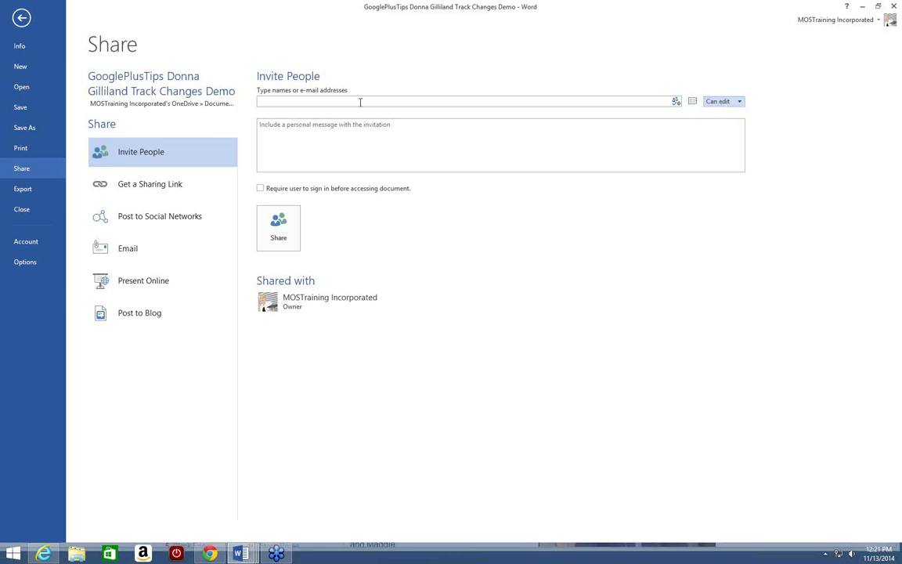
click(24, 18)
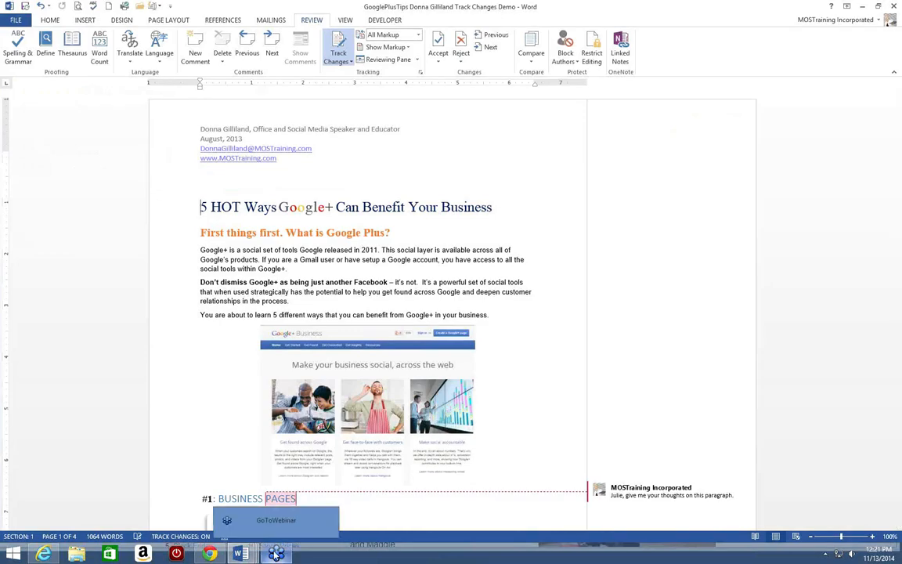
Switch to the open Google Plus Tips document that is in Compatibility Mode and view its first page with the comments
mouse_move(240, 554)
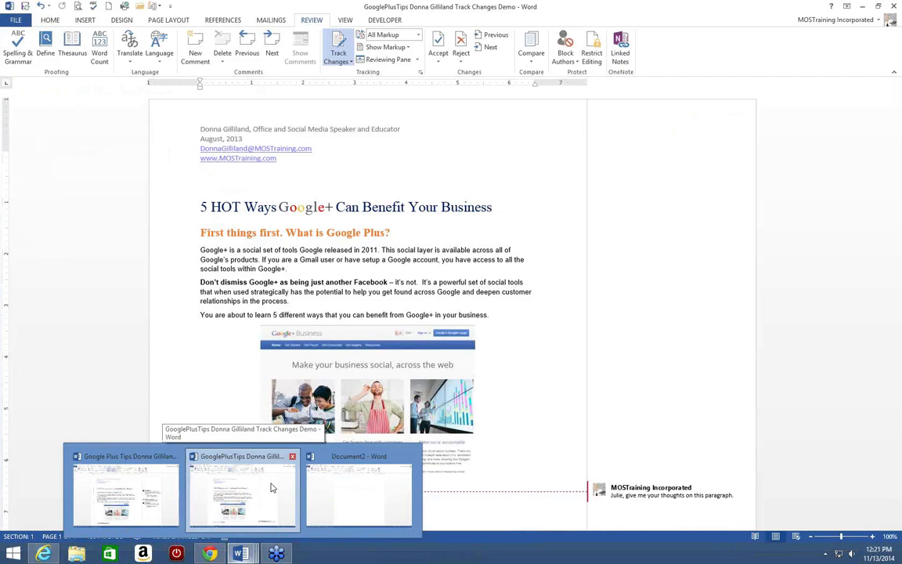
click(271, 488)
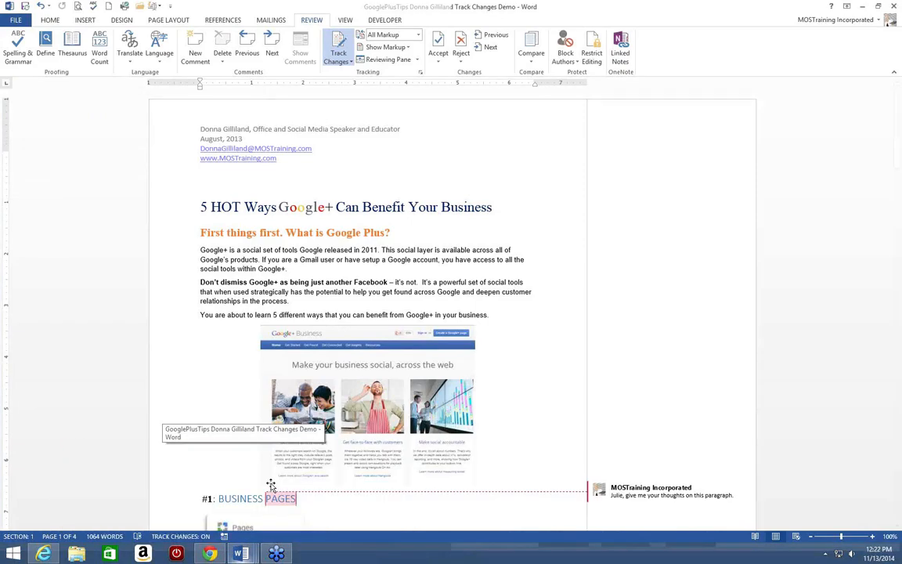
click(242, 558)
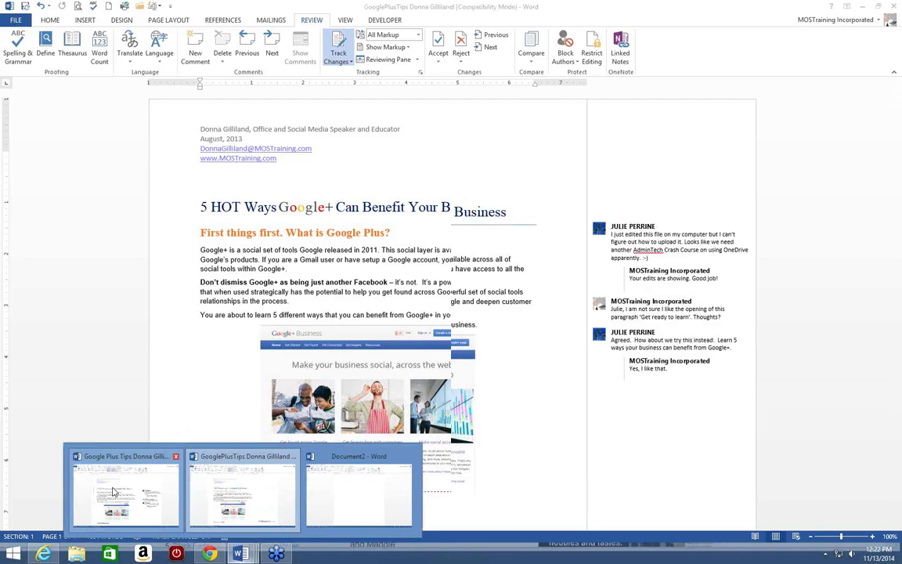
click(113, 491)
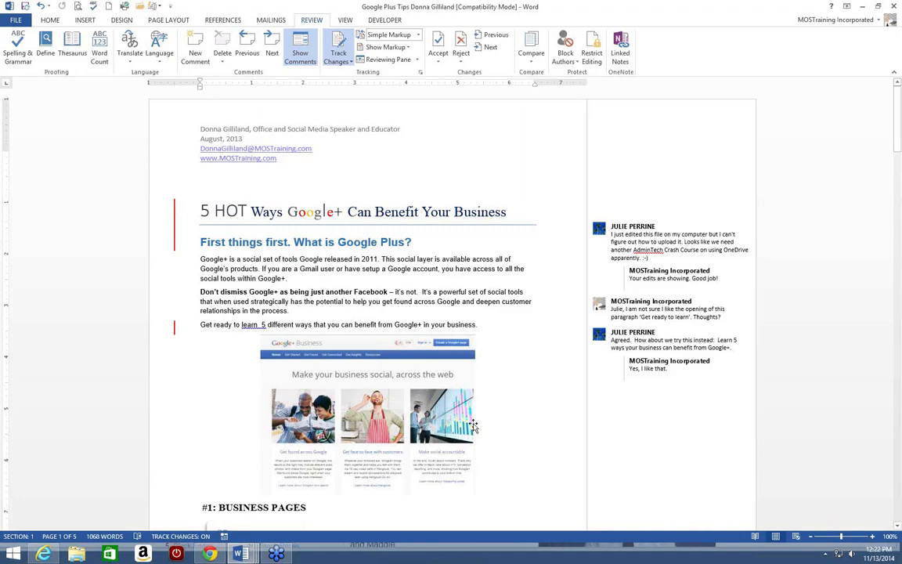
scroll(473, 426, down, 1)
scroll(479, 415, up, 1)
View the document's file information, return to the page, and select the comment thread attached to the "First things first" heading
click(14, 22)
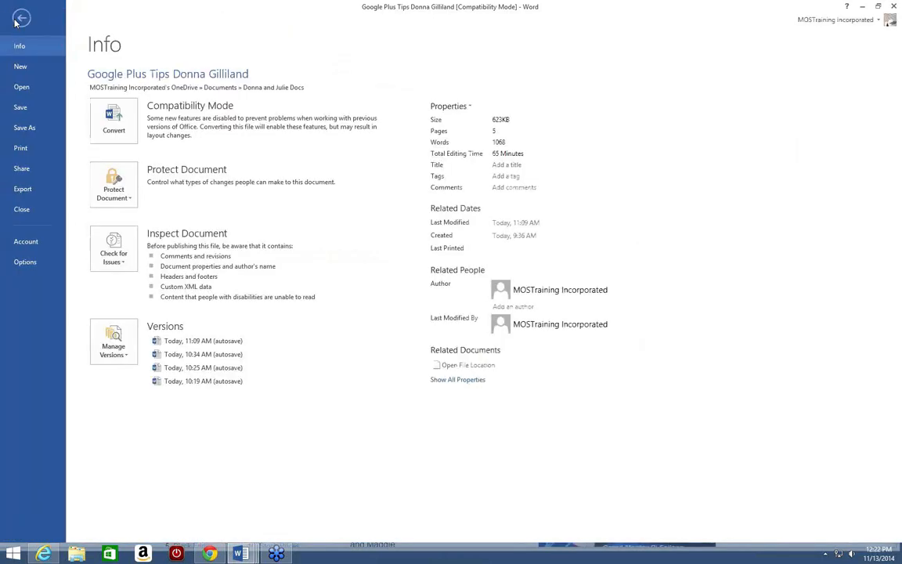
click(21, 20)
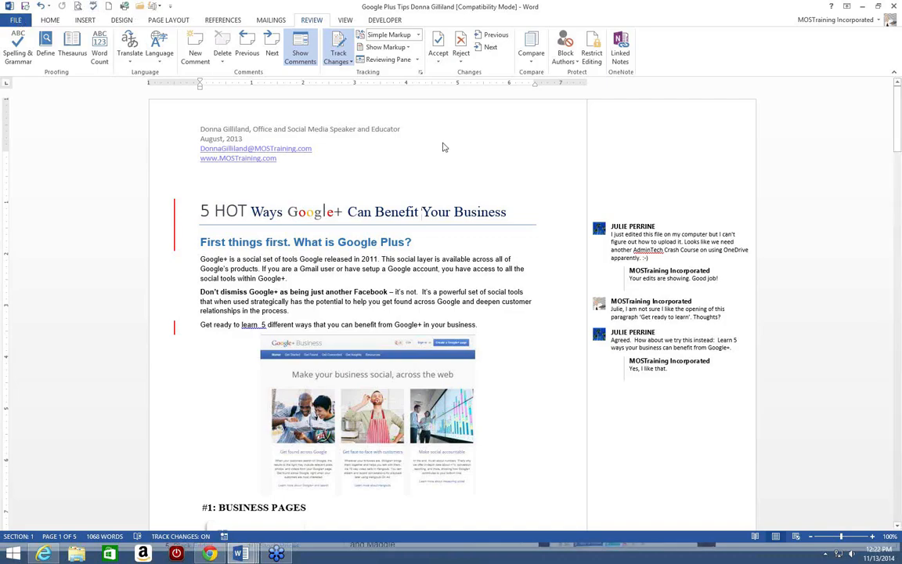
click(639, 259)
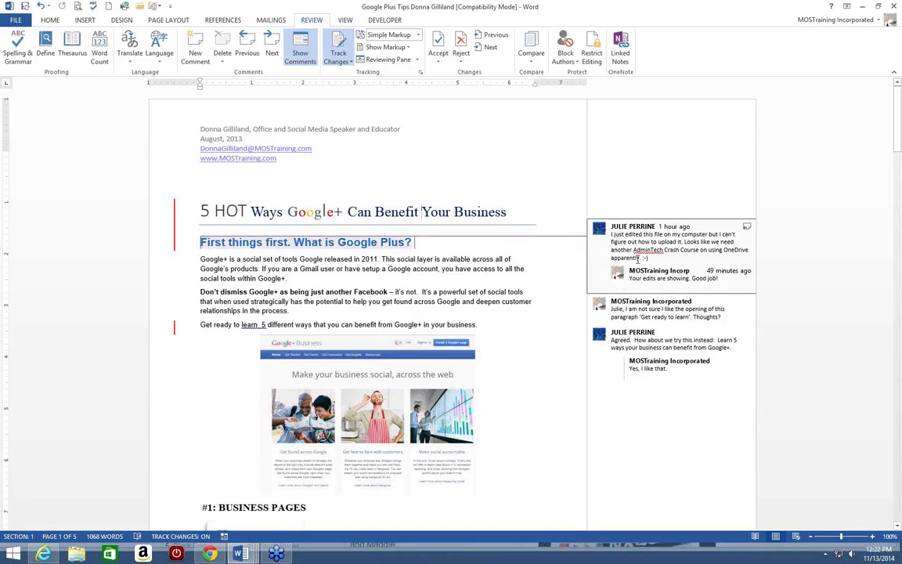
Examine the comment thread on the "First things first" heading, its reply, and the comment on the "Get ready to learn" paragraph
click(592, 202)
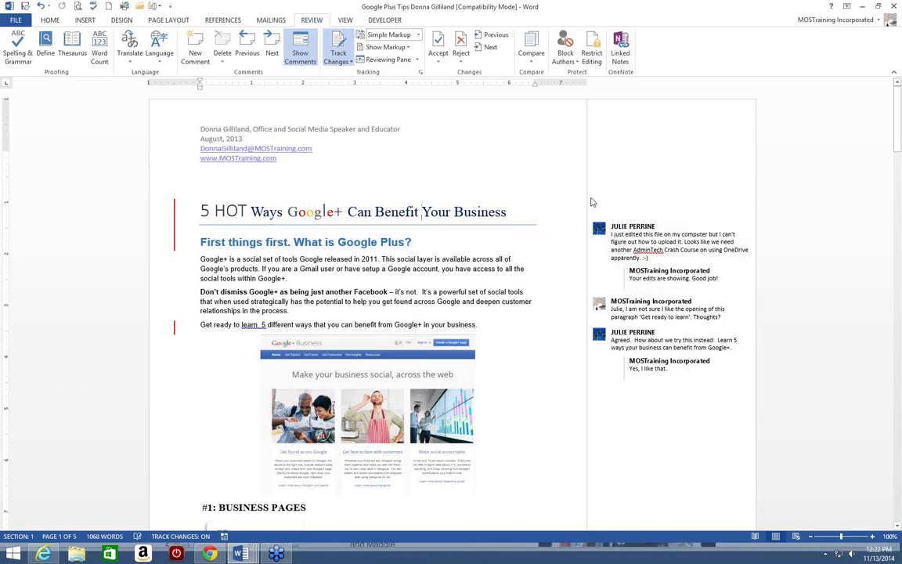
click(600, 250)
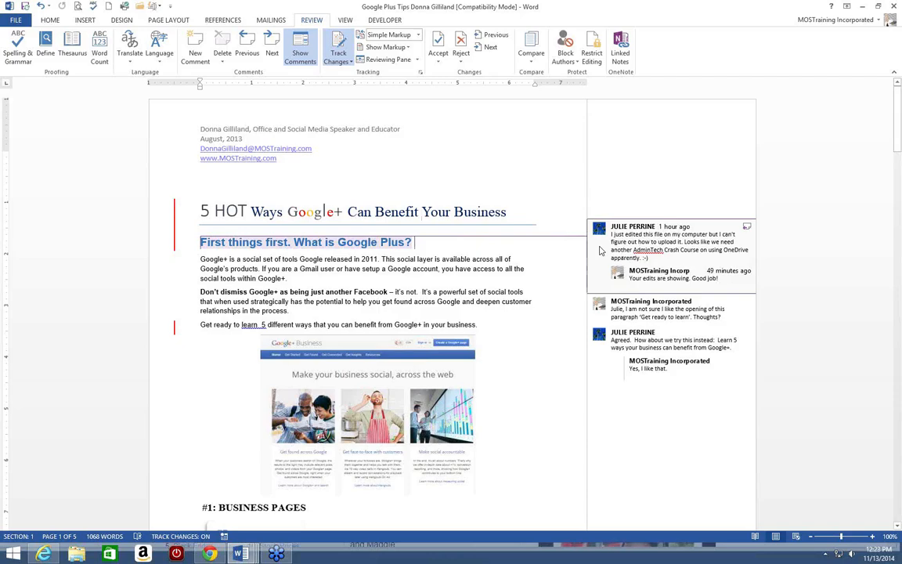
key(ctrl+a)
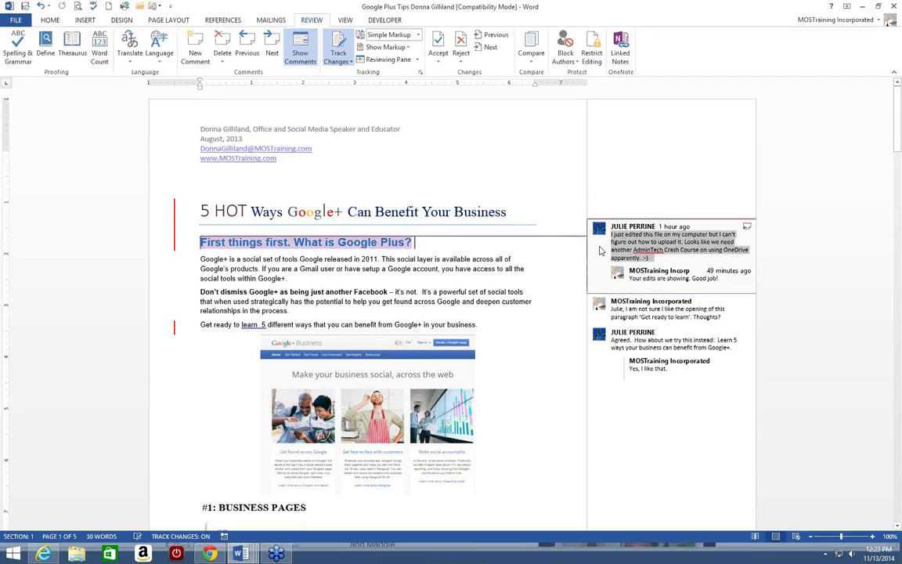
triple_click(633, 278)
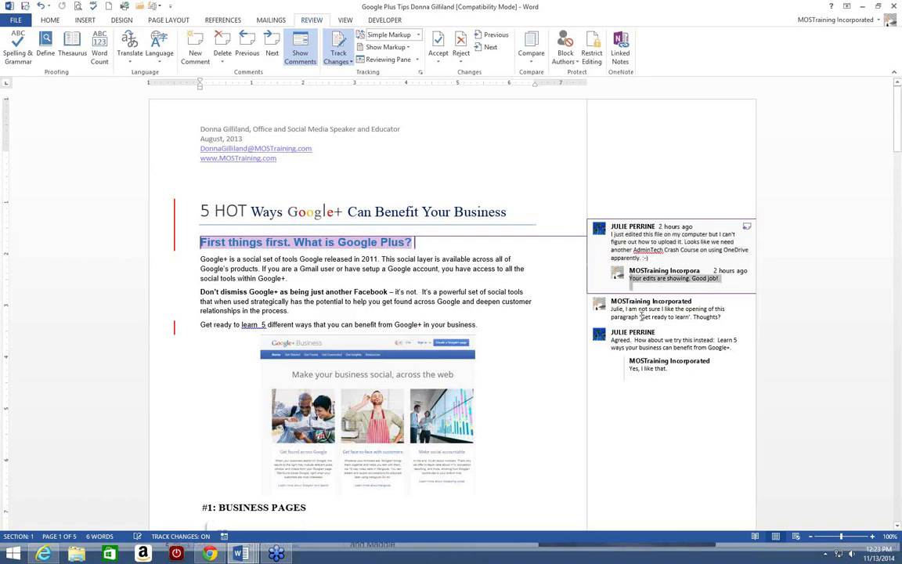
click(641, 311)
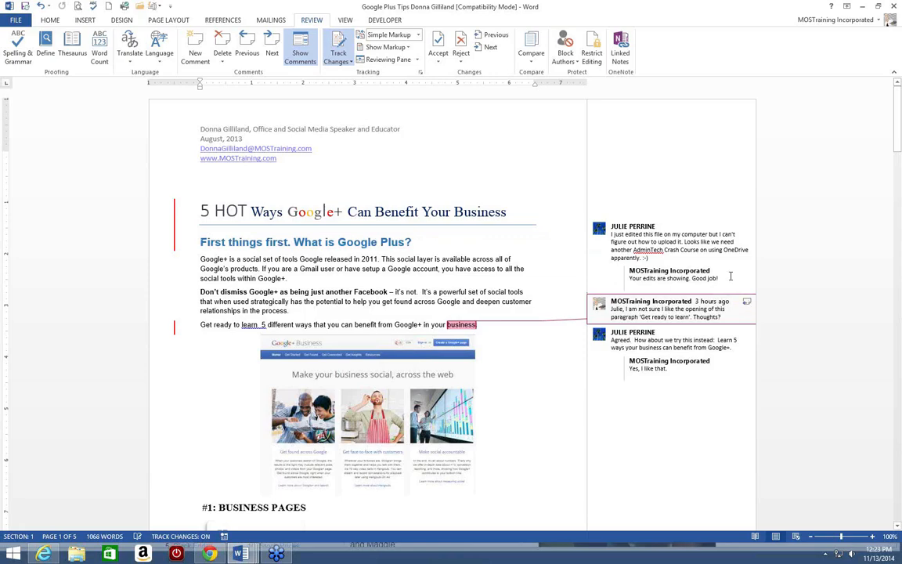
click(674, 276)
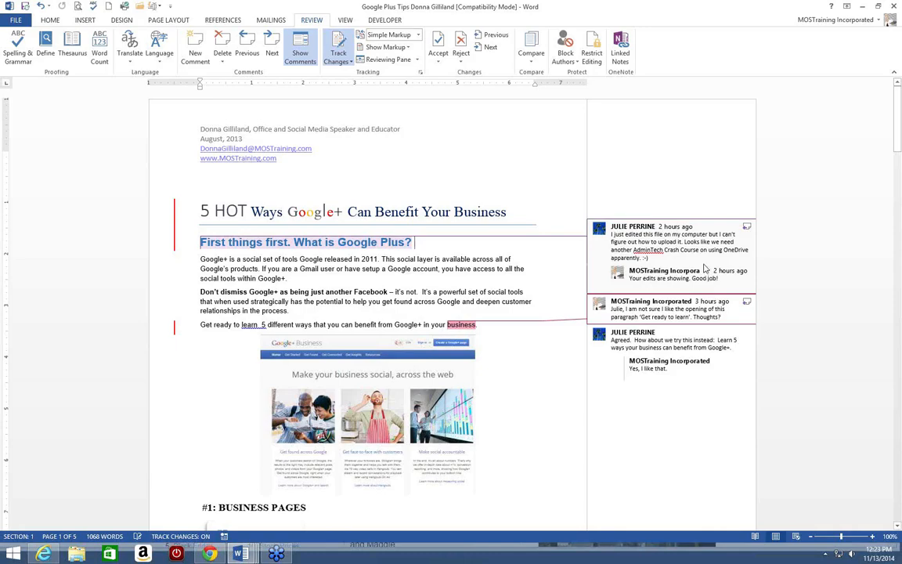
click(706, 271)
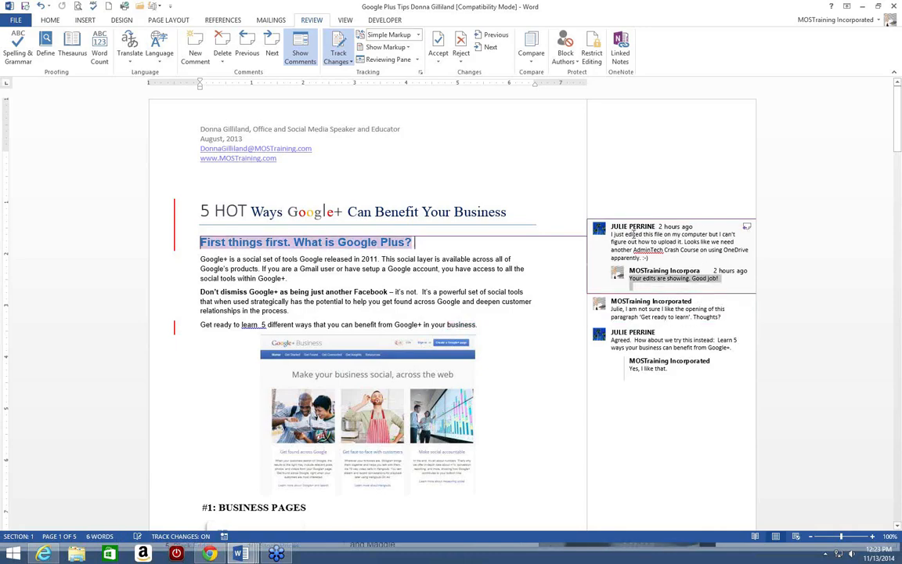
Reply to the comment thread on the "First things first" heading with "OneDrive is how we will go in the future."
click(748, 227)
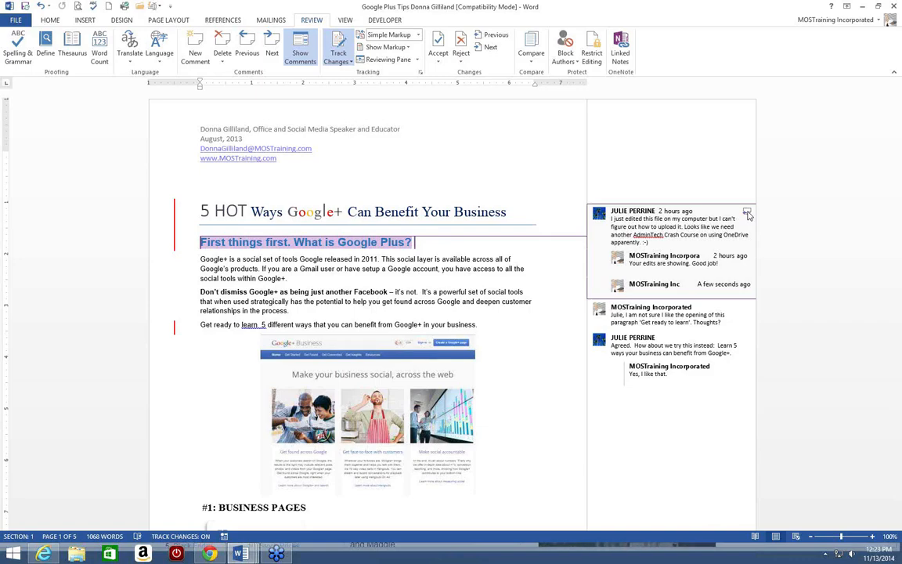
text(OneDrive is)
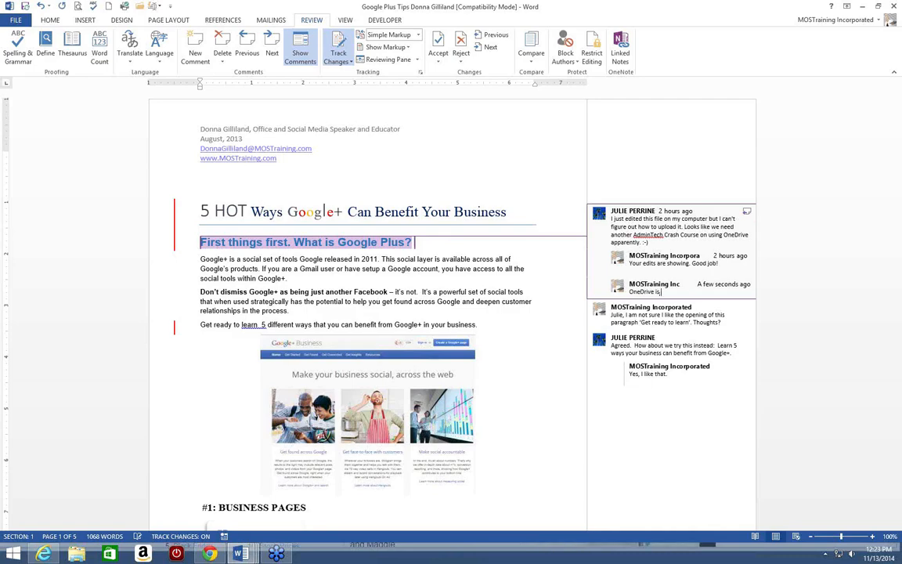
text( how we vill go in the gu)
key(BackSpace)
key(BackSpace)
text(future.)
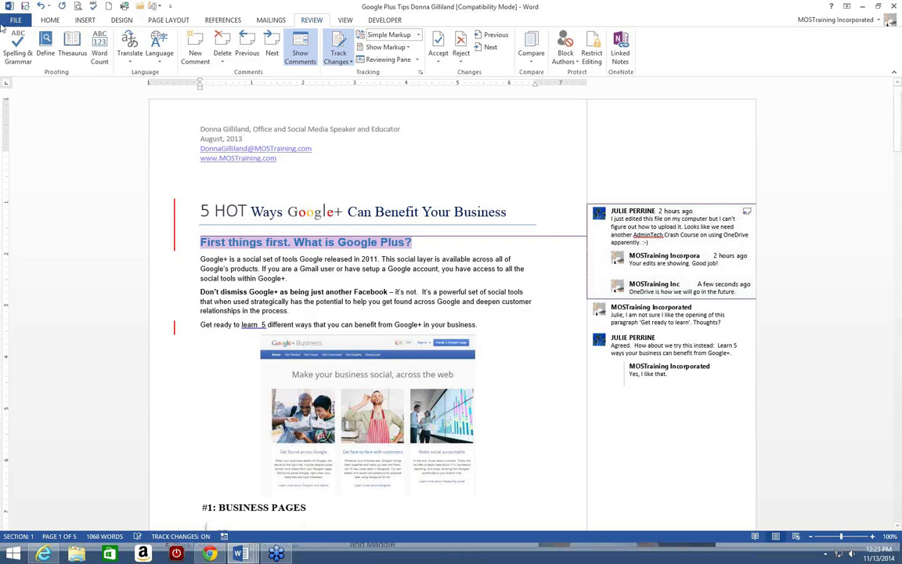
key(BackSpace)
text(!)
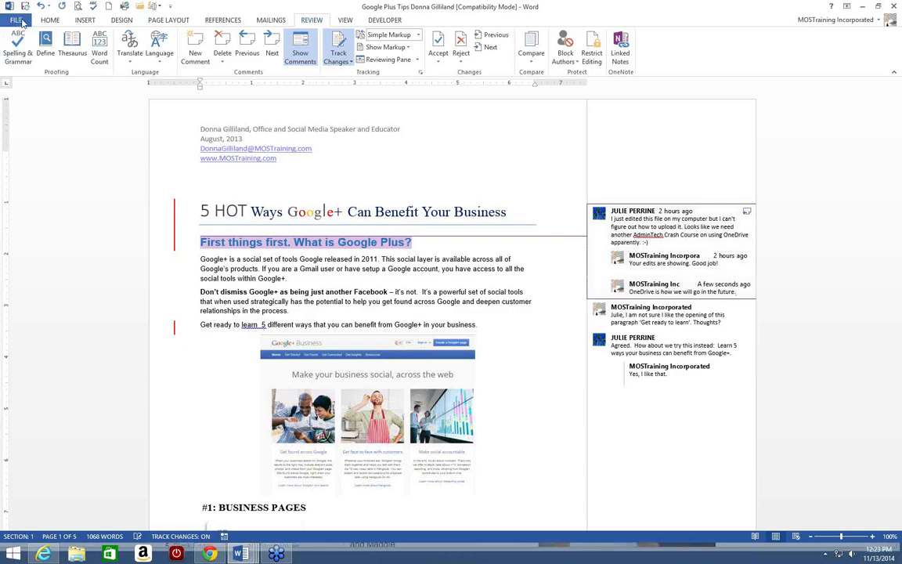
click(325, 173)
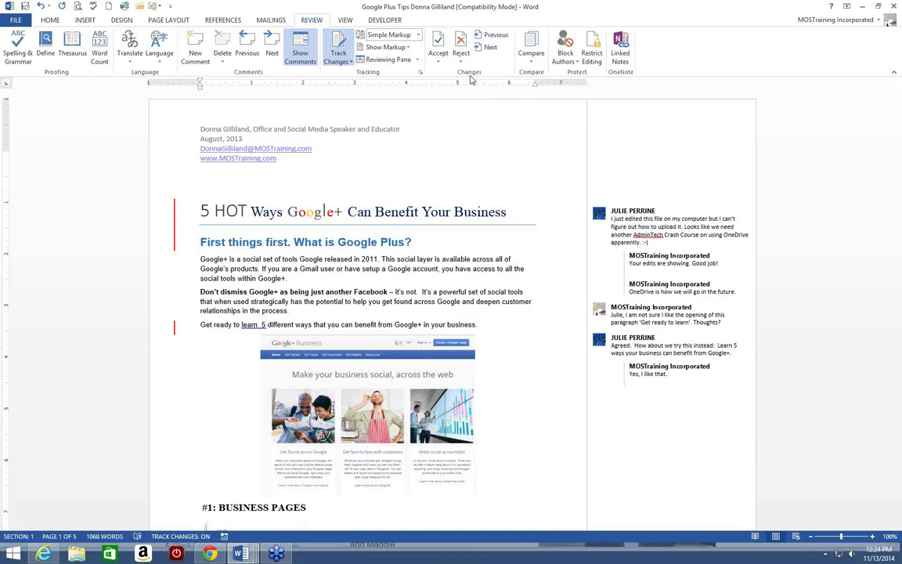
Accept the tracked change on the "5 HOT Ways Google+ Can Benefit Your Business" title and display the document in All Markup
triple_click(443, 193)
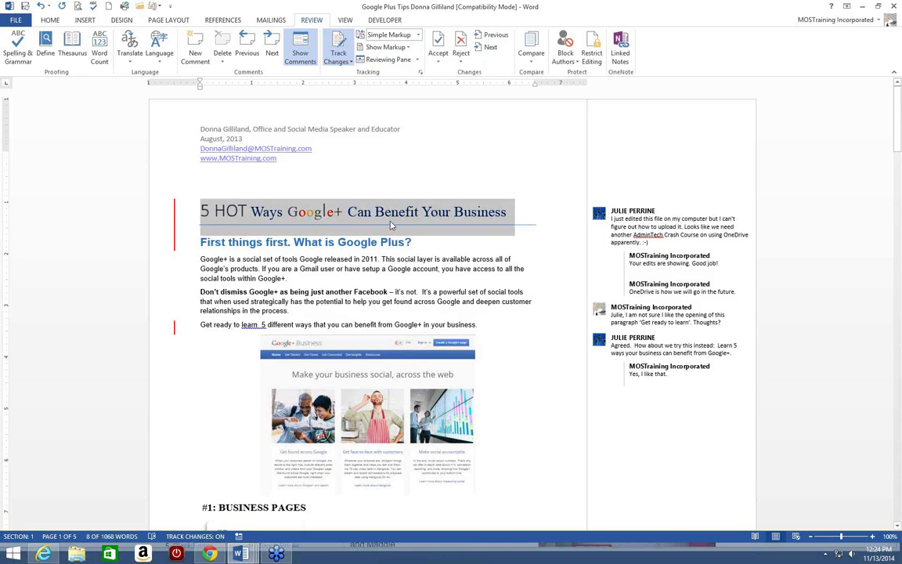
click(439, 43)
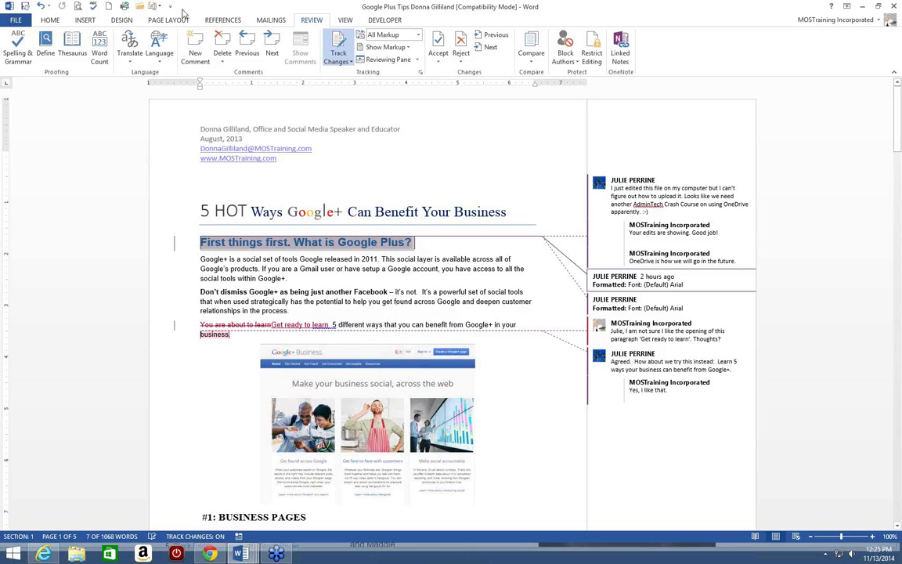
click(373, 183)
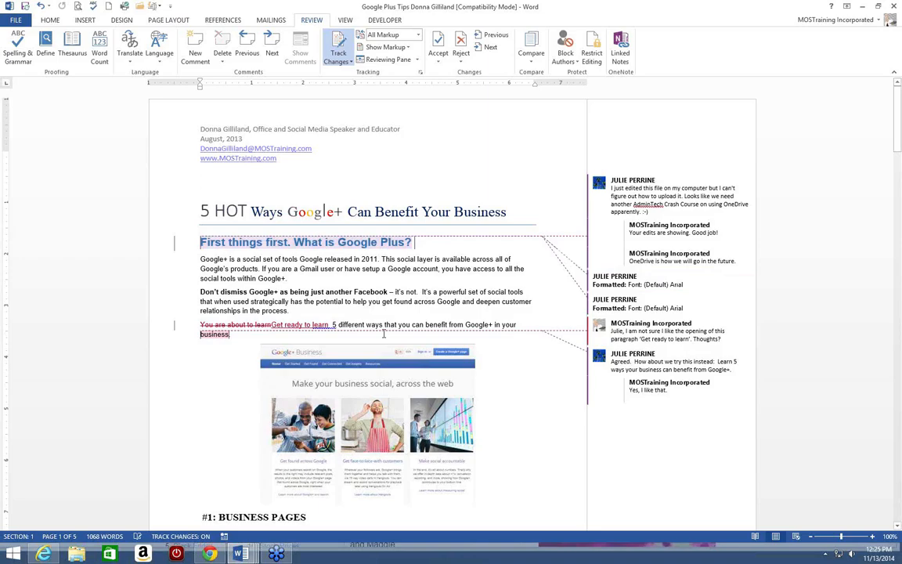
View the commands available for the comment on the "First things first" heading, including replying, deleting and marking it done, without applying any
right_click(623, 205)
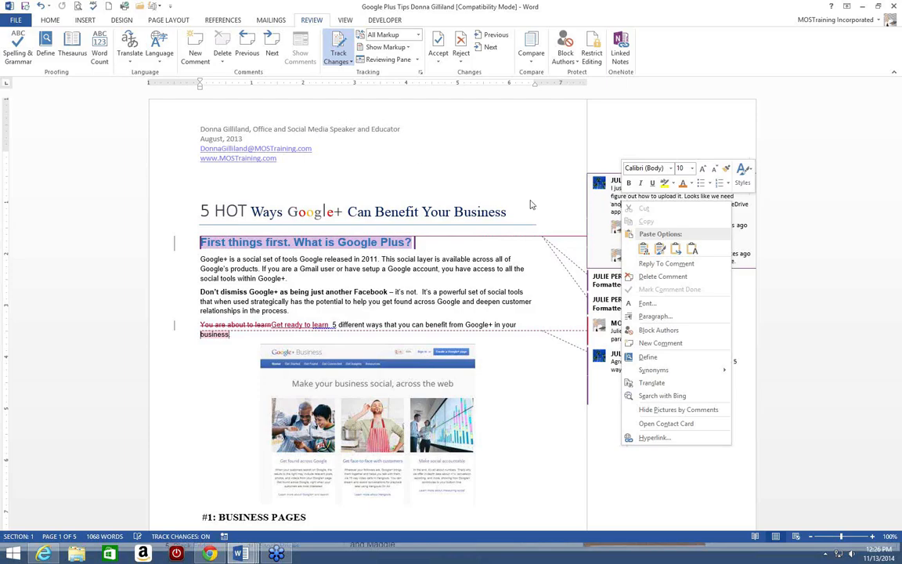
right_click(608, 191)
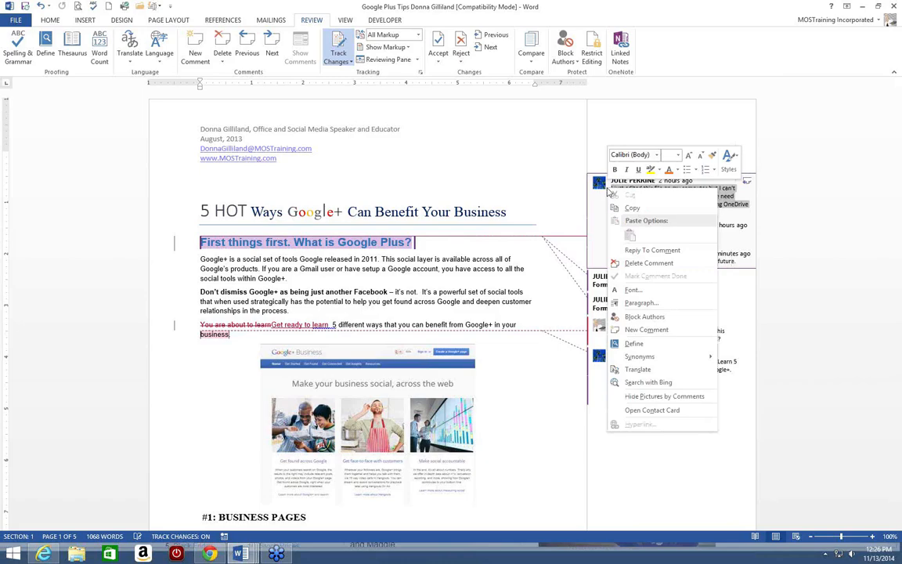
key(Escape)
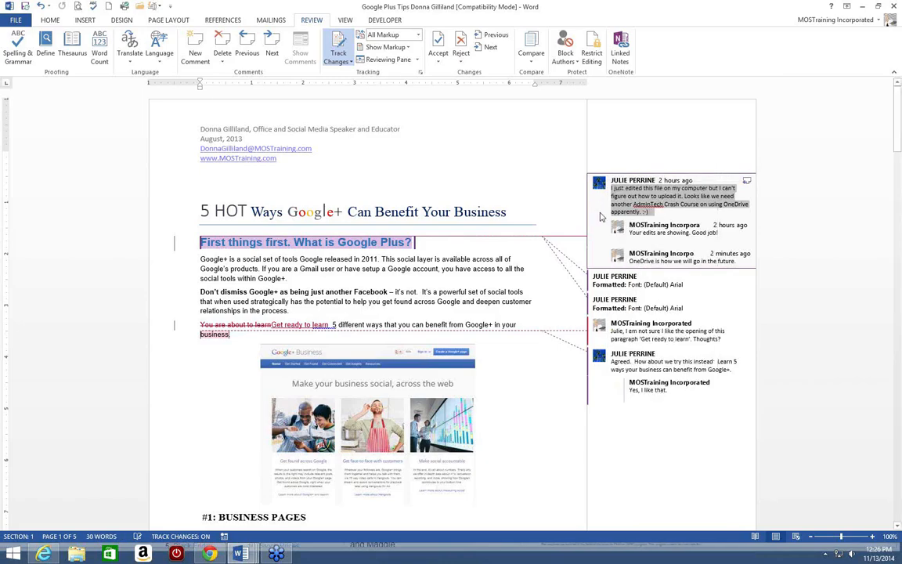
right_click(606, 203)
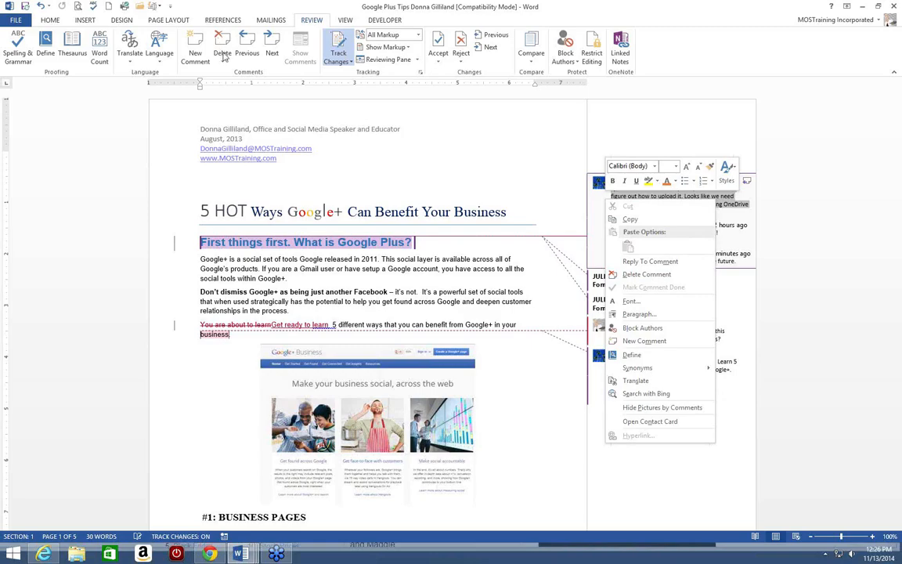
key(Escape)
Go to the comment thread on the "First things first" heading and delete its newest reply about OneDrive
click(233, 186)
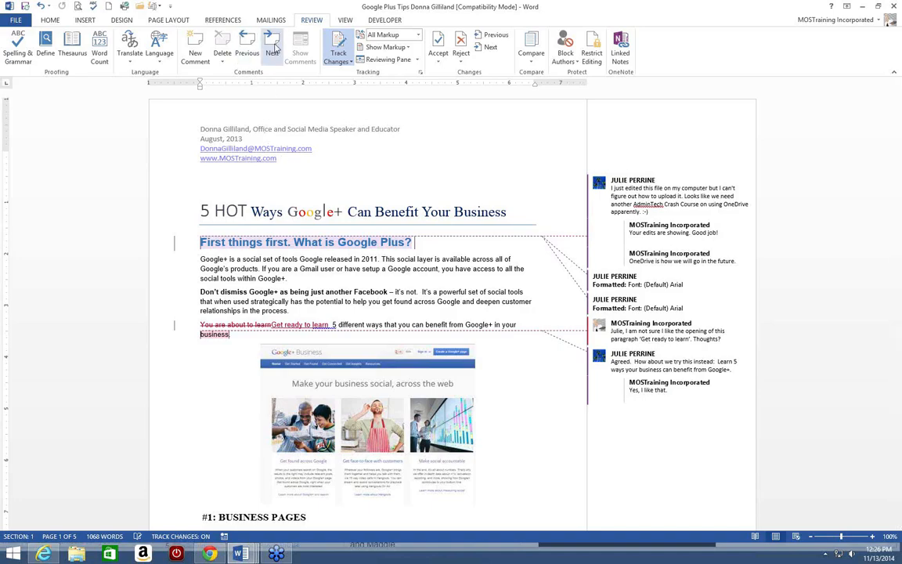
click(273, 48)
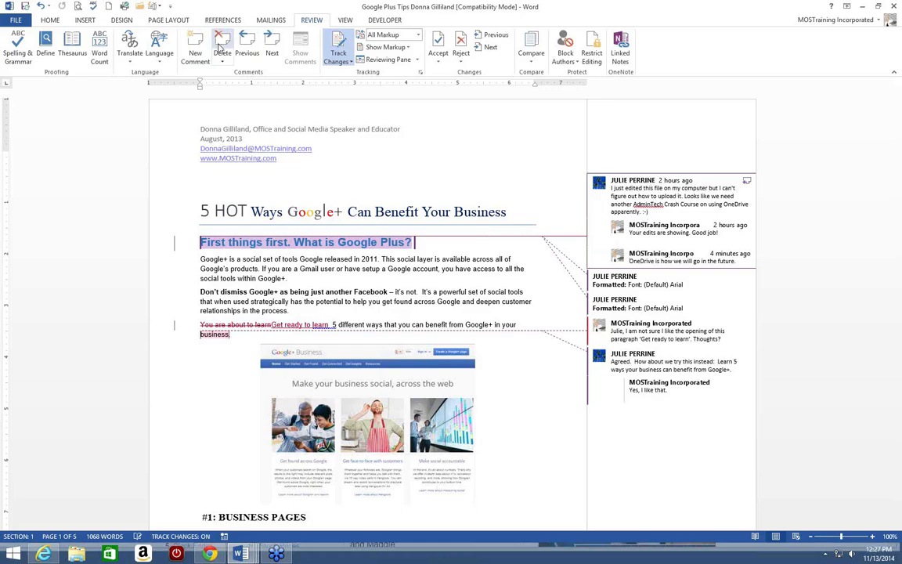
click(221, 47)
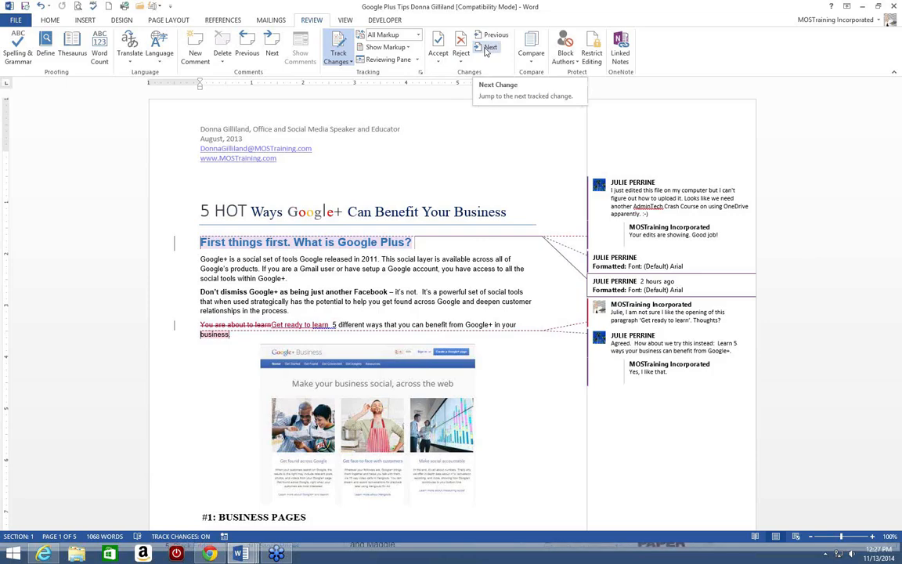
Review the options for accepting changes, the Reviewing Pane layouts and the Show Markup categories without changing any of them
click(439, 63)
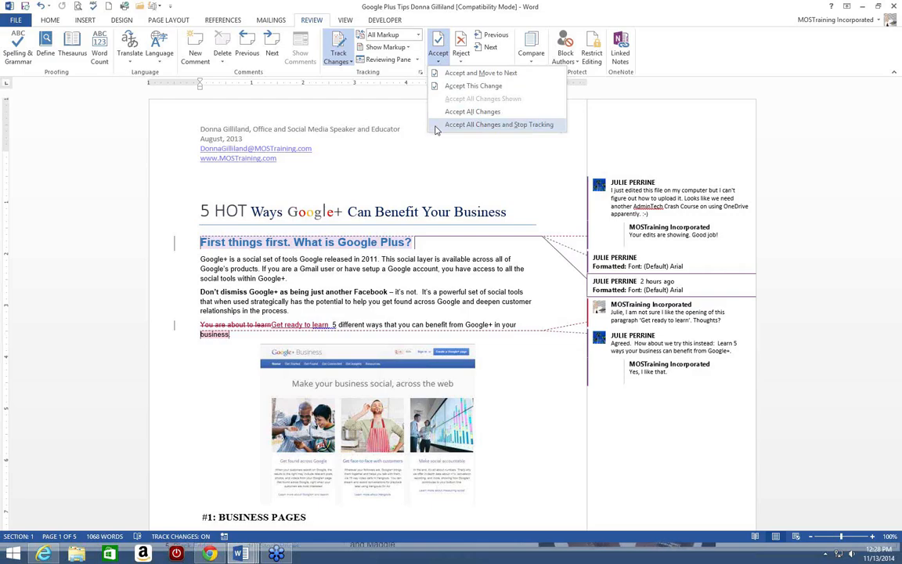
click(488, 164)
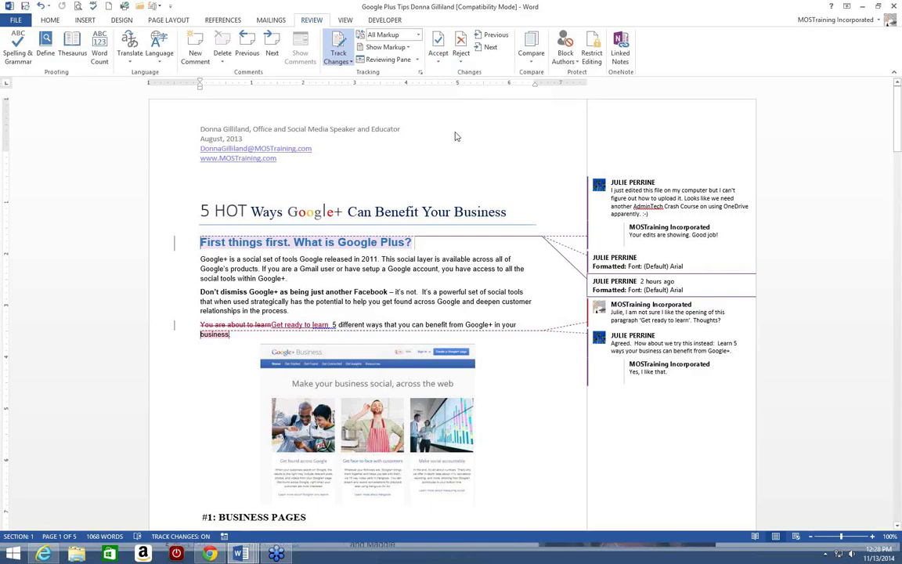
click(418, 61)
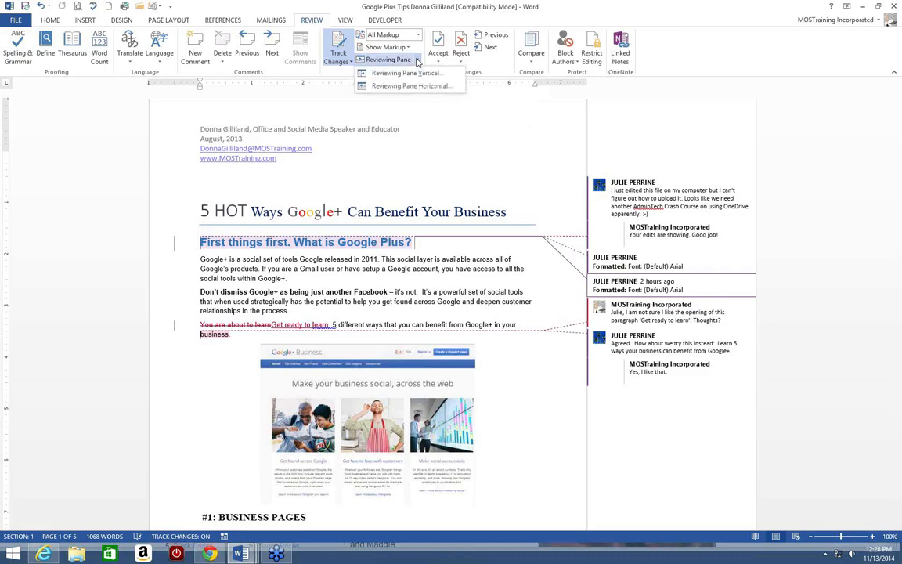
click(403, 48)
click(405, 47)
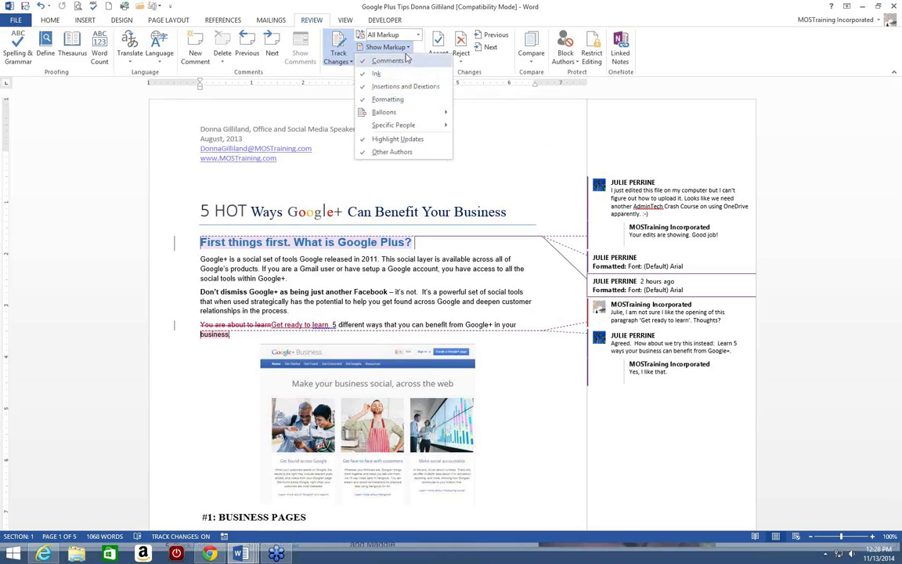
click(407, 47)
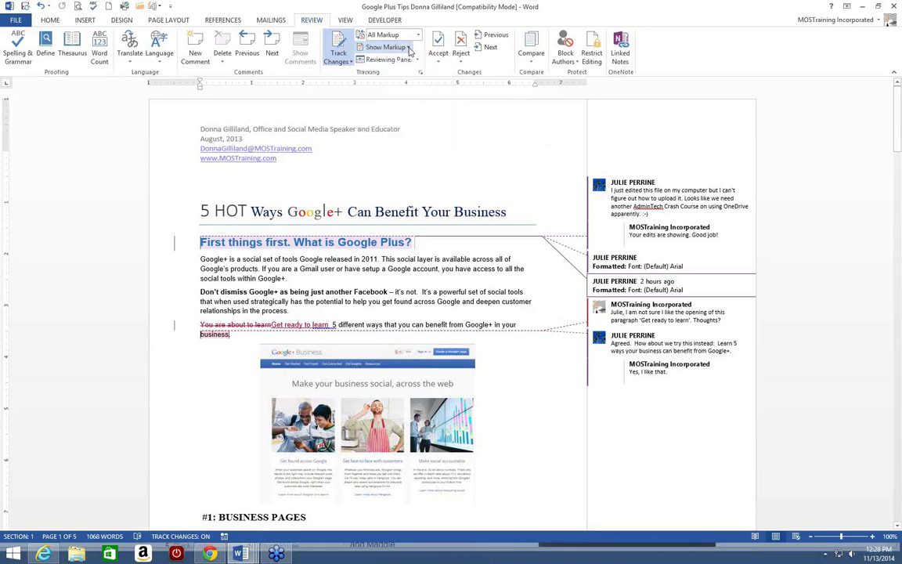
Filter the displayed markup by specific people so that changes and comments from MOSTraining Incorporated are hidden
click(383, 47)
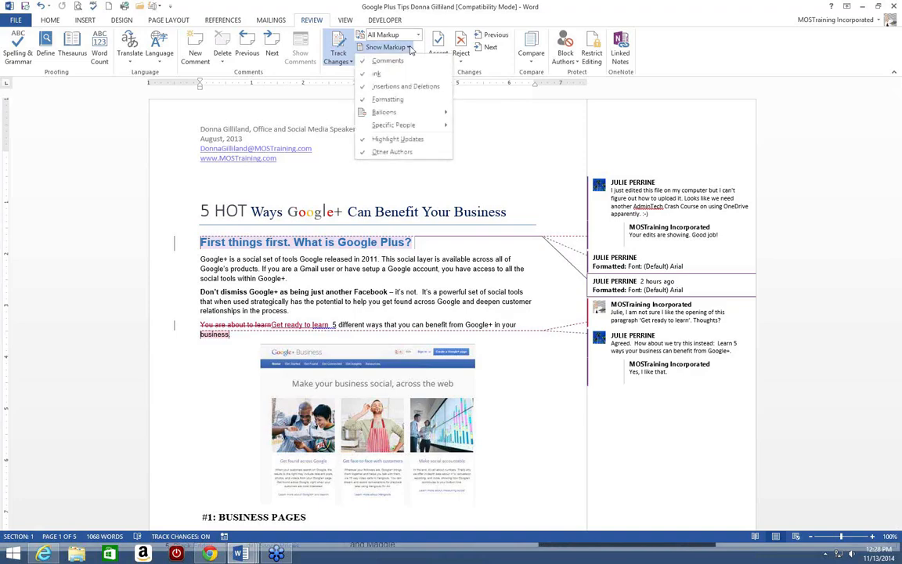
mouse_move(401, 126)
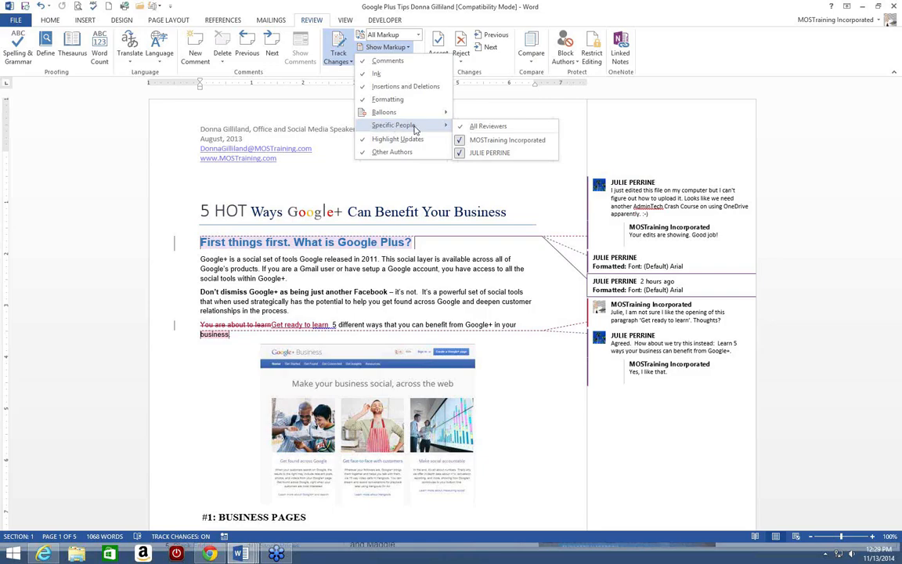
click(460, 141)
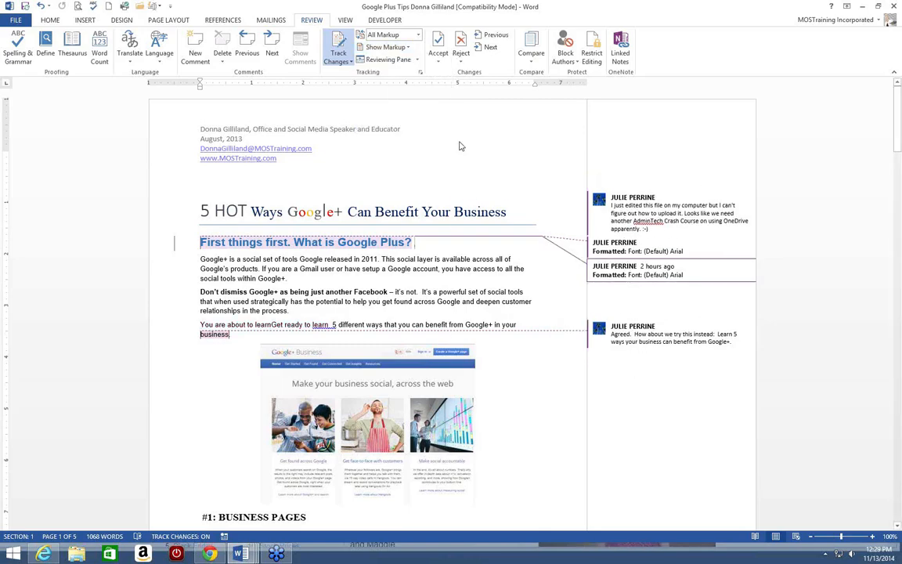
Examine the remaining changes and comments throughout the document with the reviewer filter applied, and return to the first page
scroll(460, 141, down, 2)
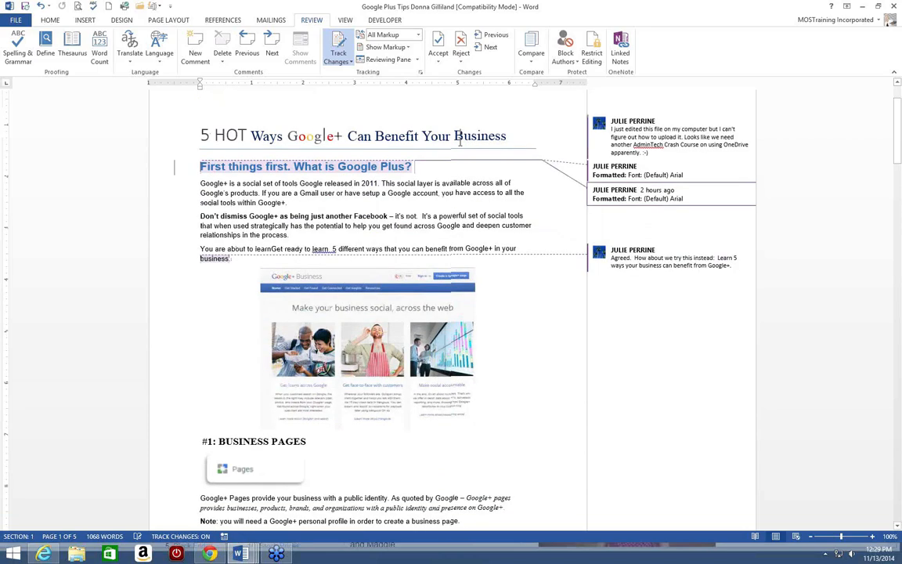
scroll(461, 141, down, 3)
scroll(461, 142, down, 7)
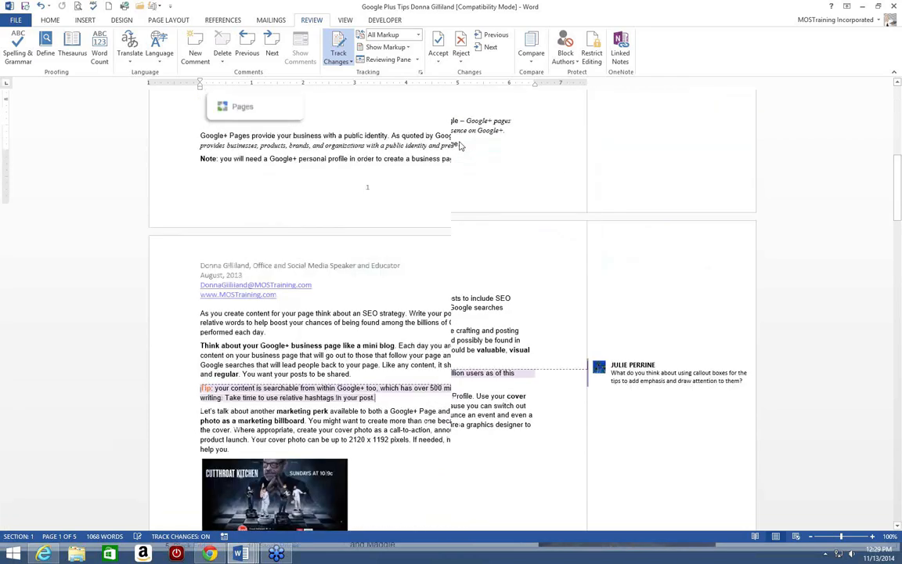
scroll(460, 144, down, 17)
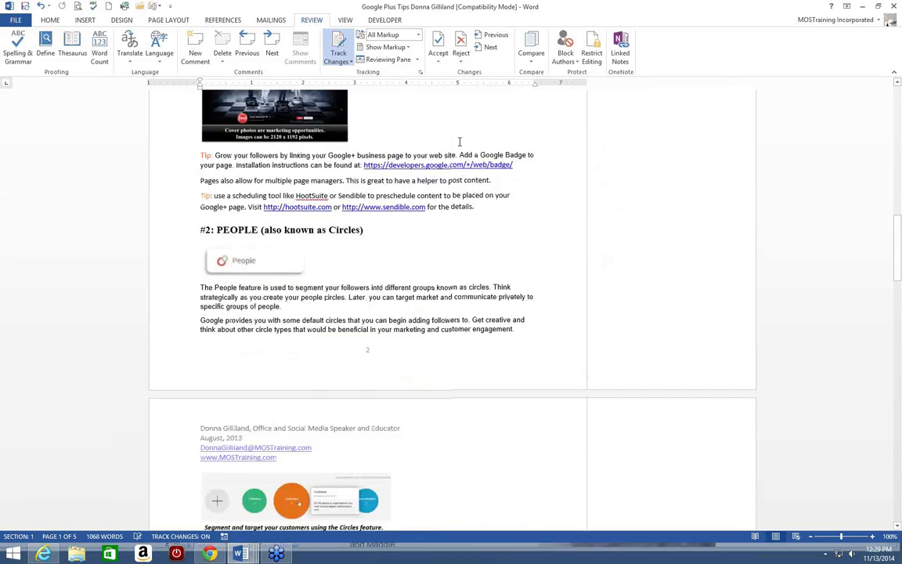
scroll(459, 147, down, 9)
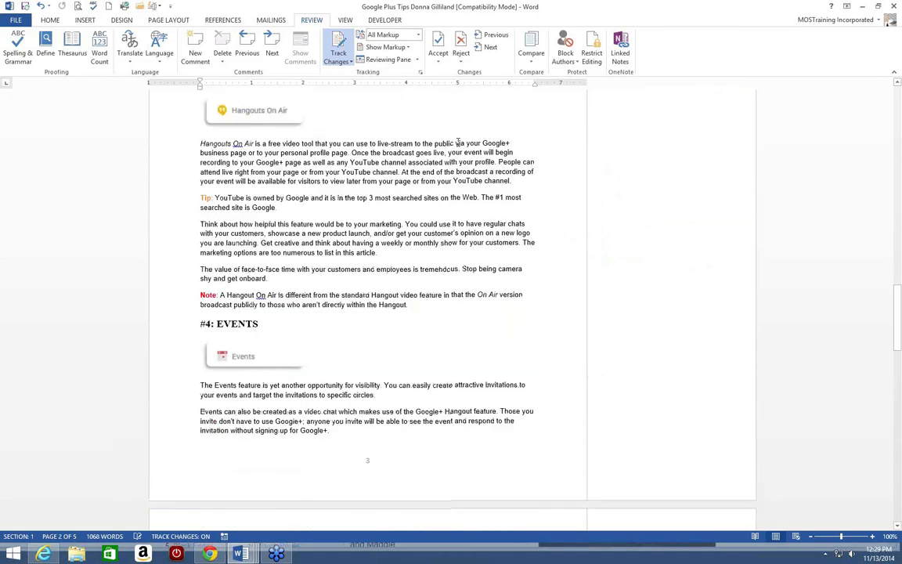
scroll(459, 142, down, 4)
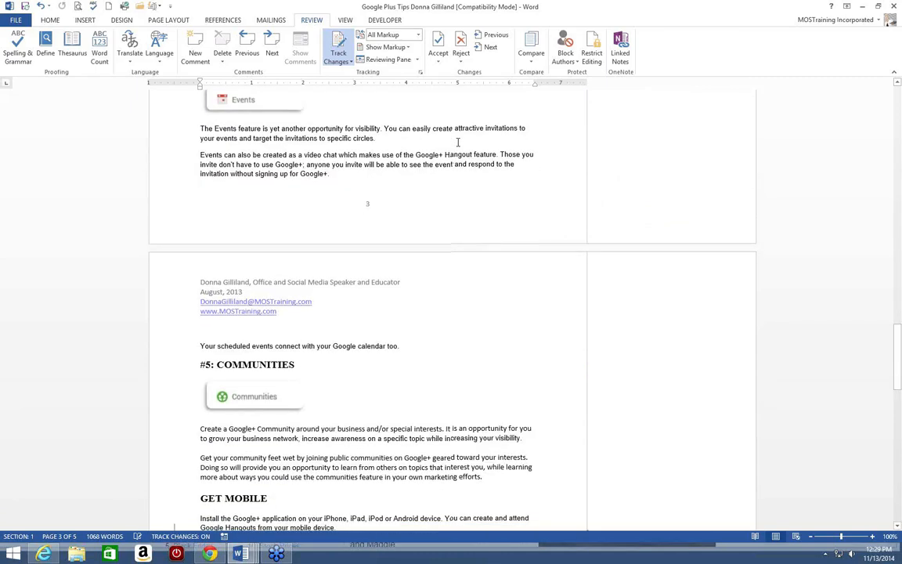
scroll(458, 142, up, 13)
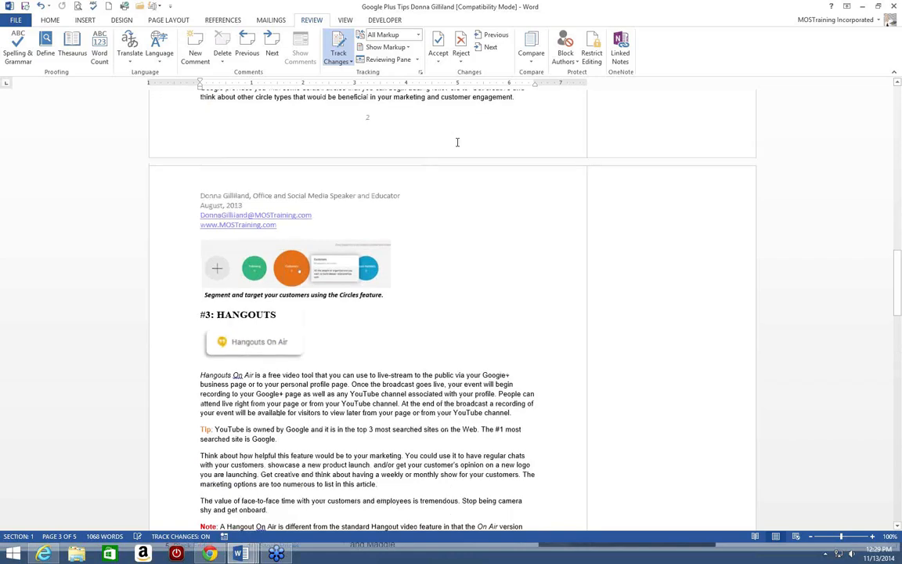
scroll(458, 142, up, 18)
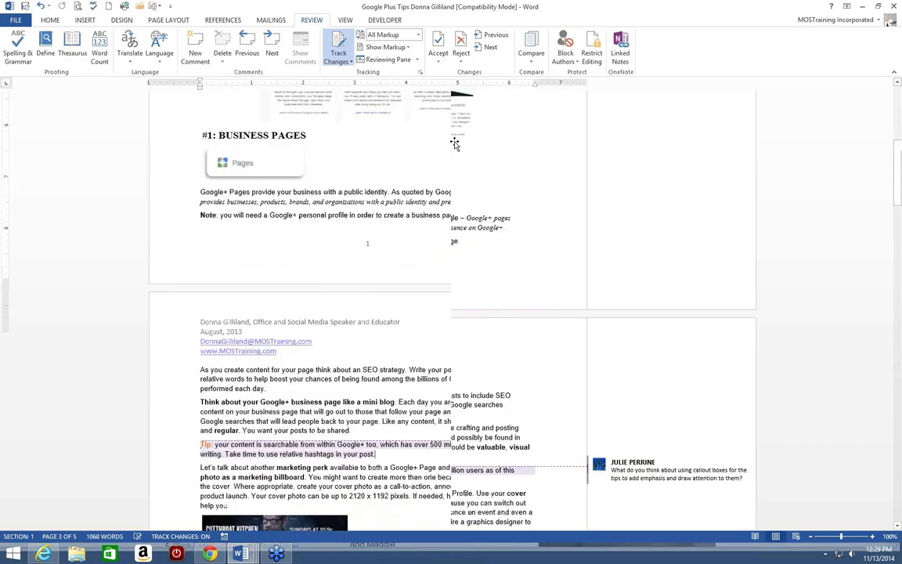
scroll(455, 143, up, 5)
scroll(455, 142, up, 5)
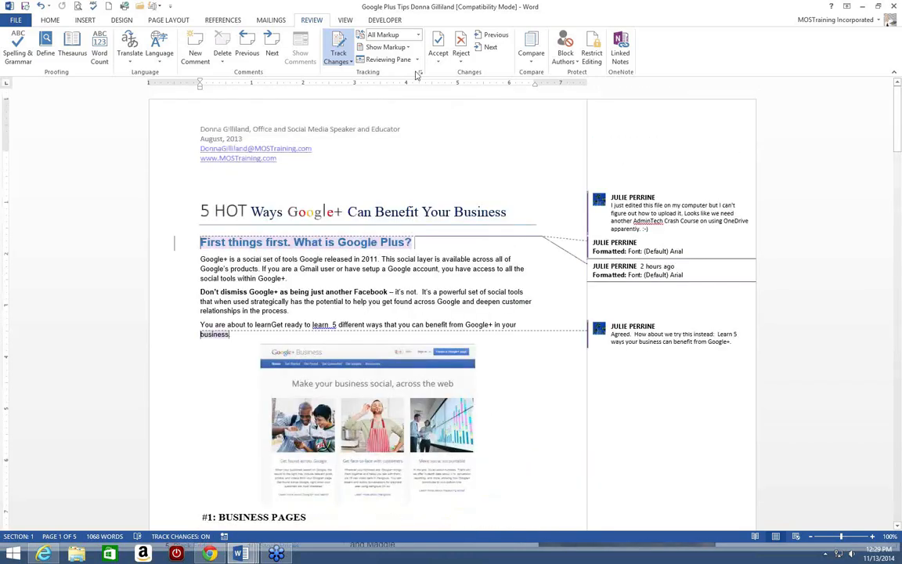
Show the markup of all reviewers again, leaving the Reviewing Pane settings as they are
click(407, 48)
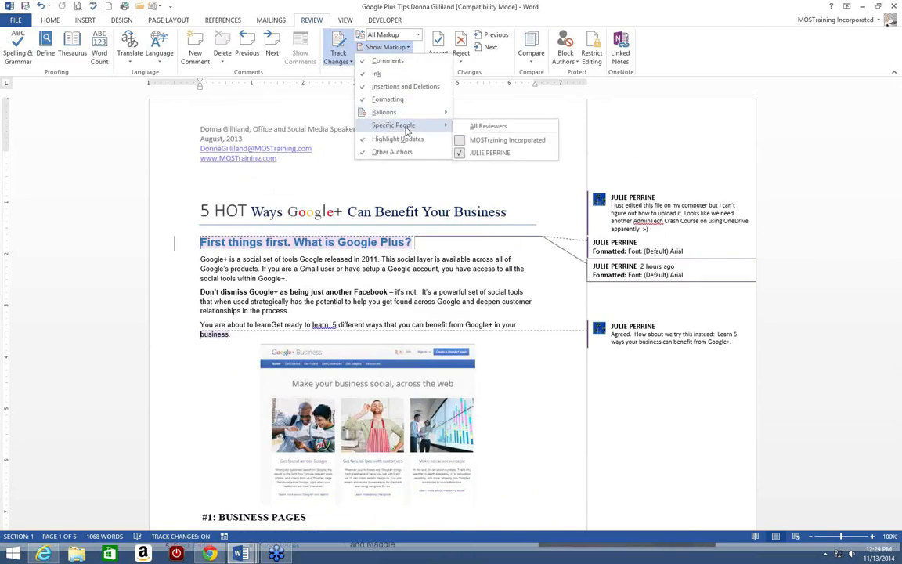
click(484, 128)
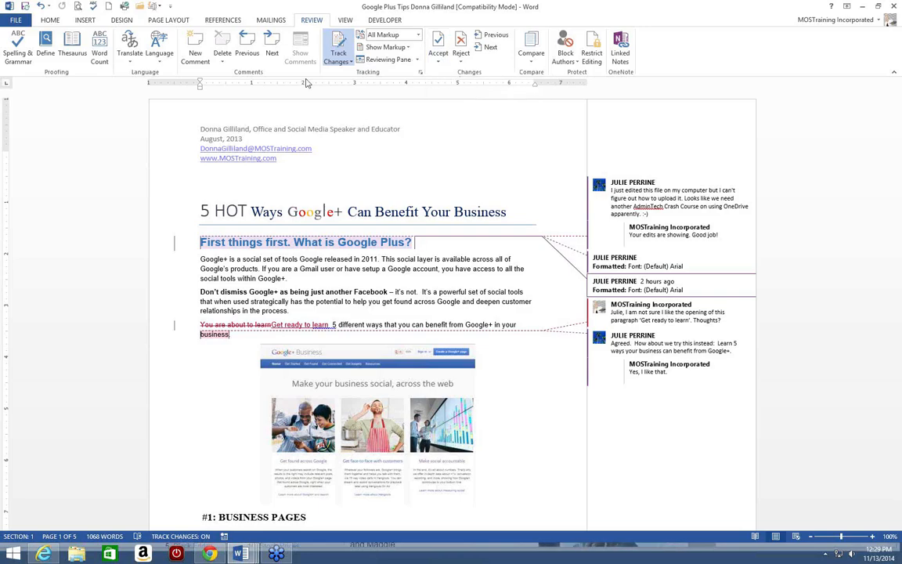
click(417, 60)
click(416, 60)
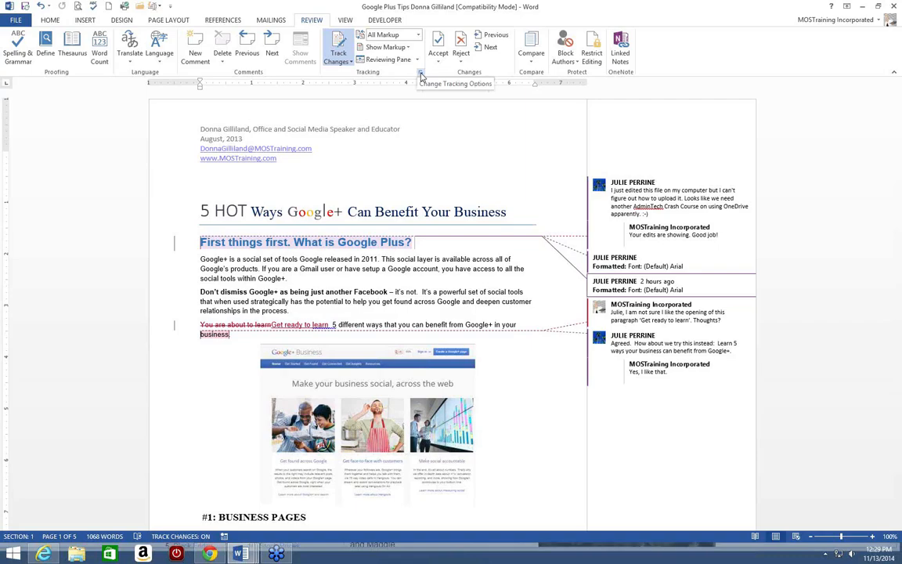
Review the Track Changes options and the advanced style and color choices for insertions without changing any of them
click(421, 75)
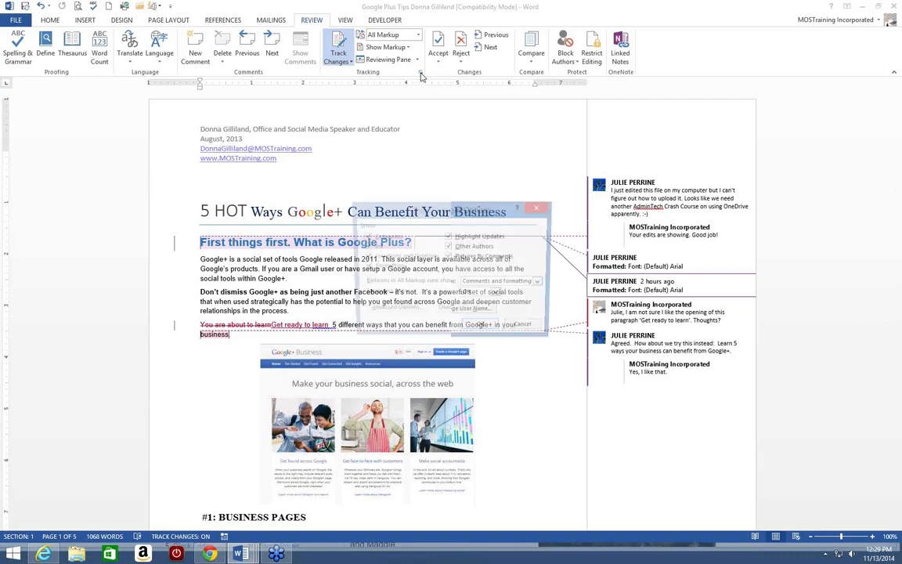
drag(464, 215, 445, 141)
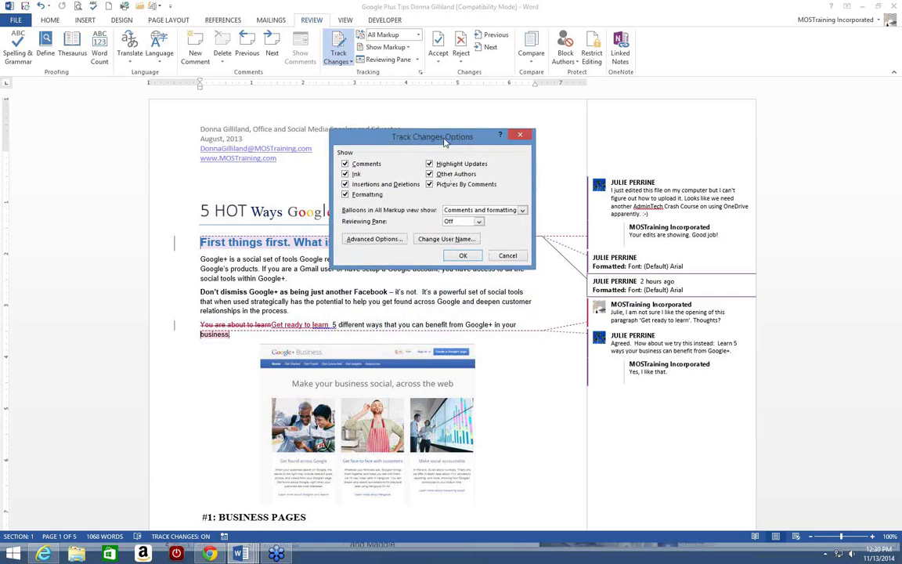
click(376, 238)
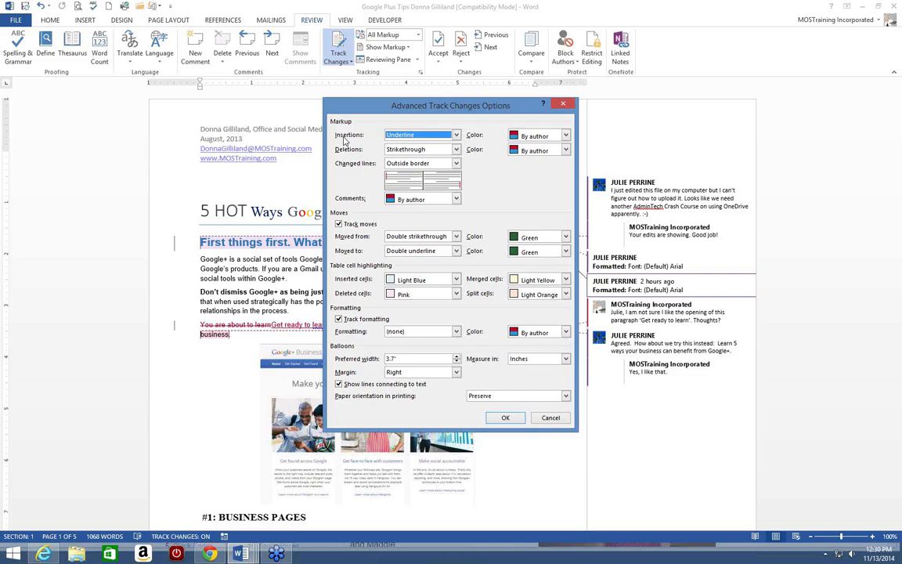
click(457, 136)
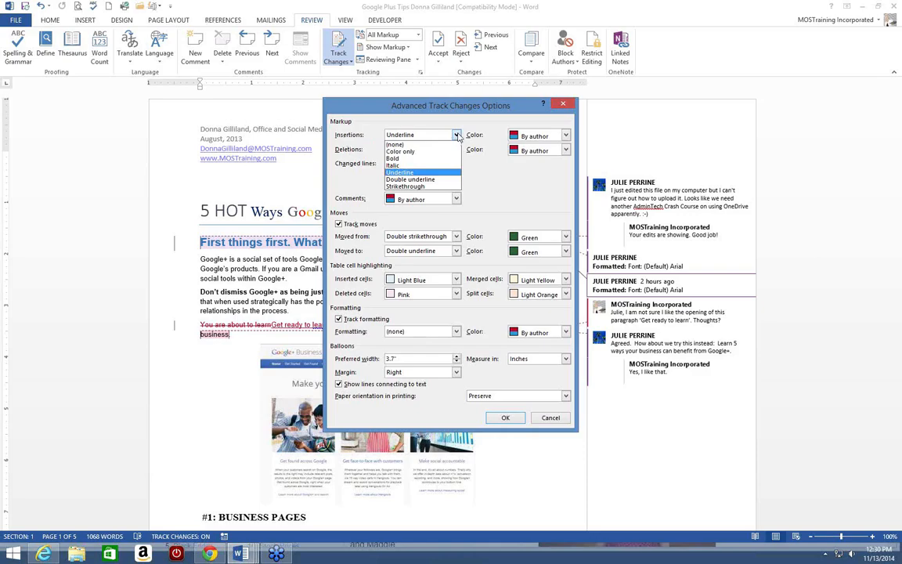
click(458, 136)
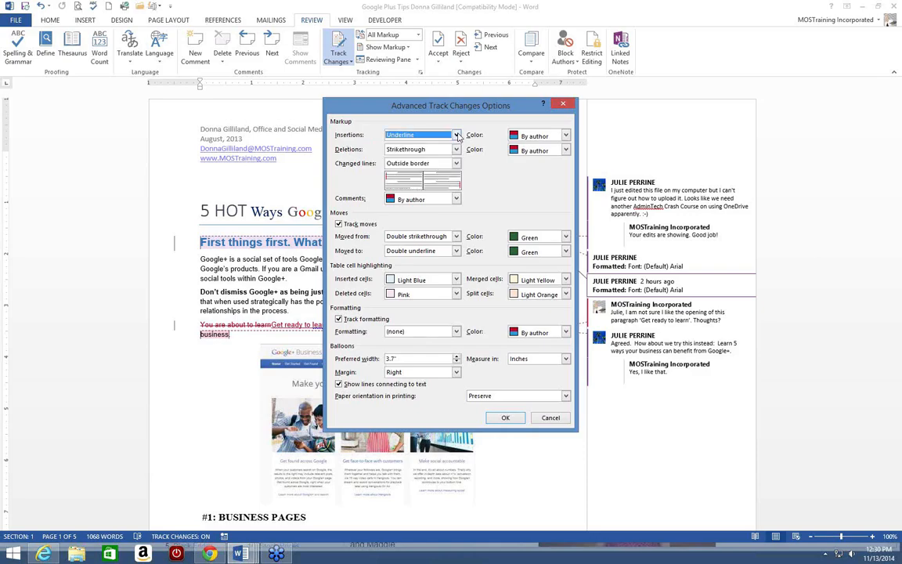
click(567, 135)
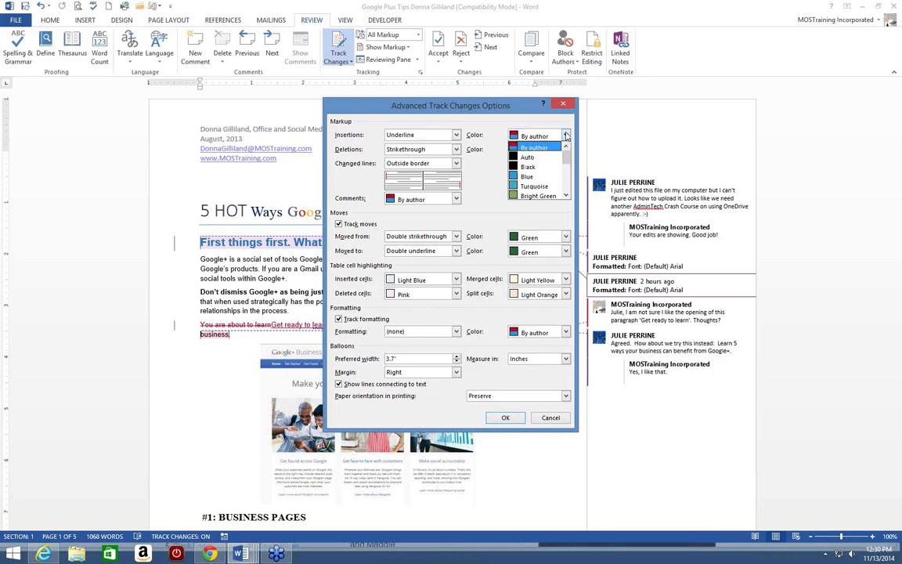
click(566, 136)
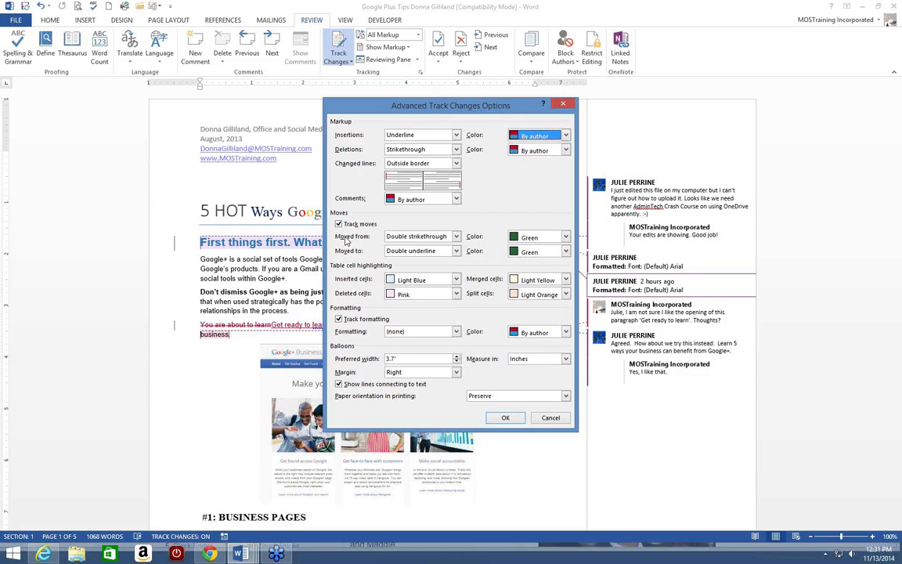
click(506, 419)
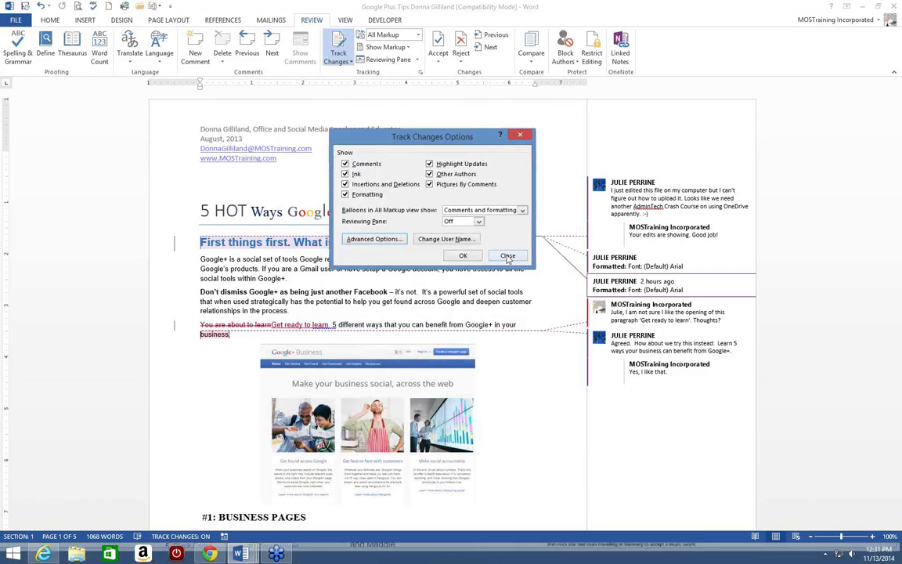
click(506, 252)
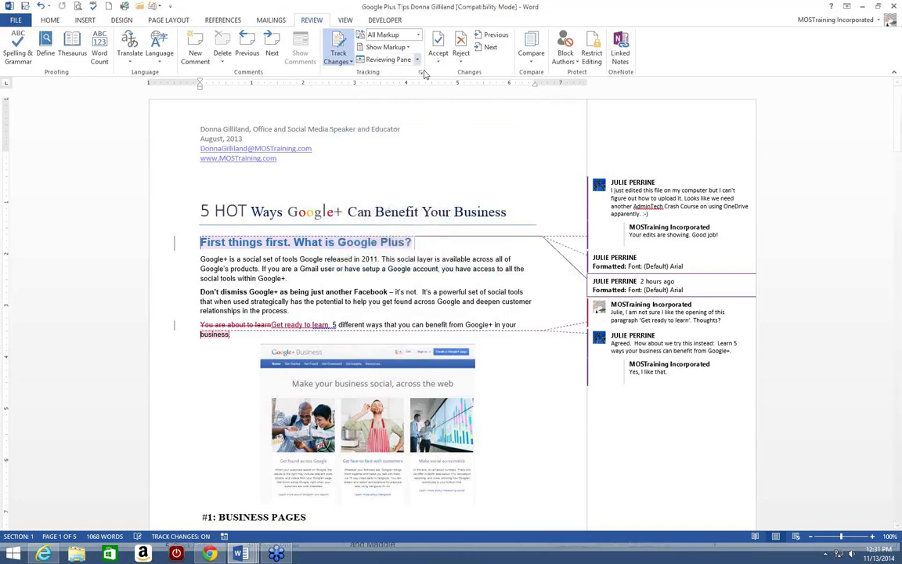
Revisit the advanced Track Changes options and leave both option dialogs without making changes
click(422, 75)
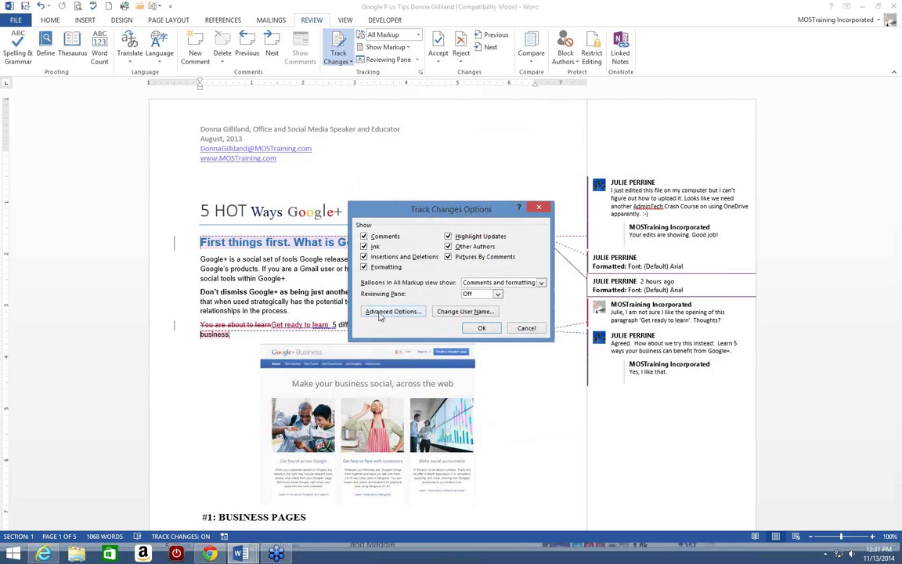
click(391, 312)
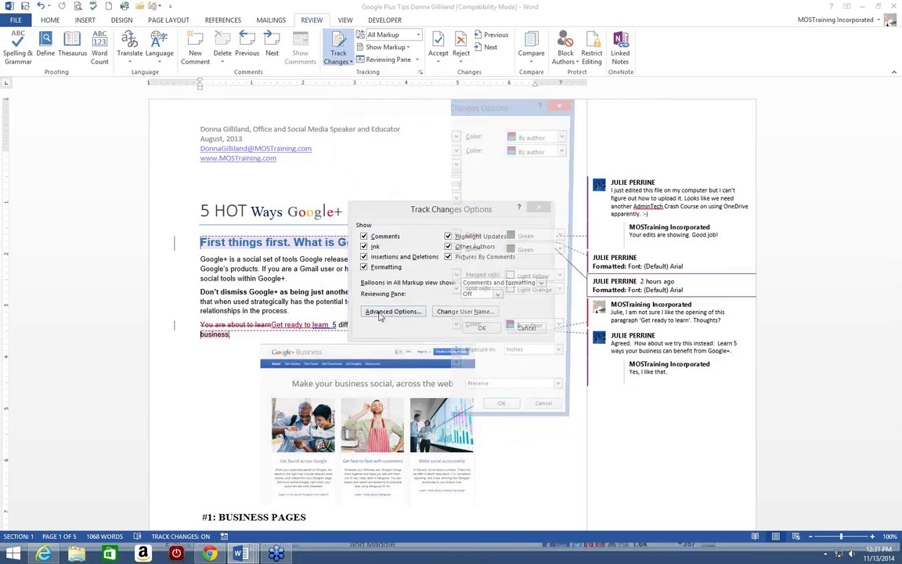
click(549, 417)
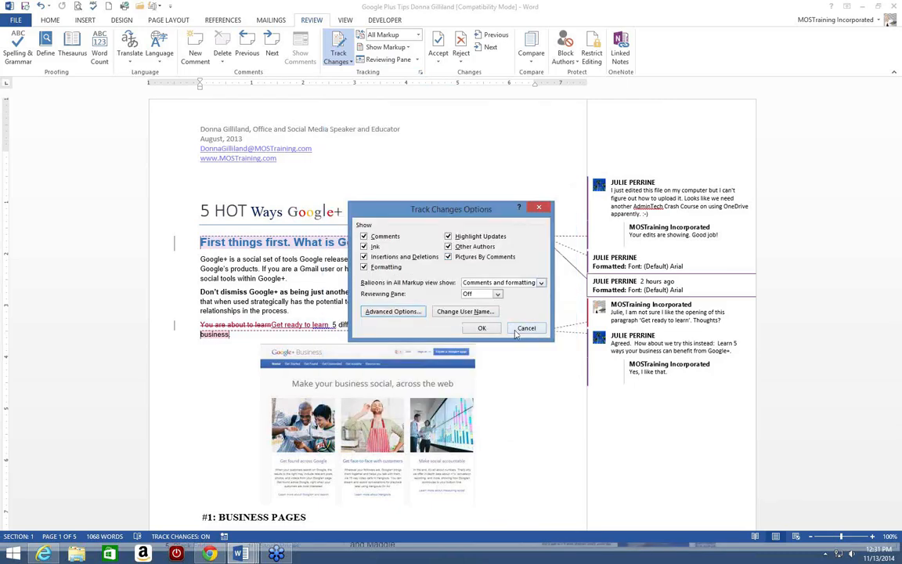
click(521, 326)
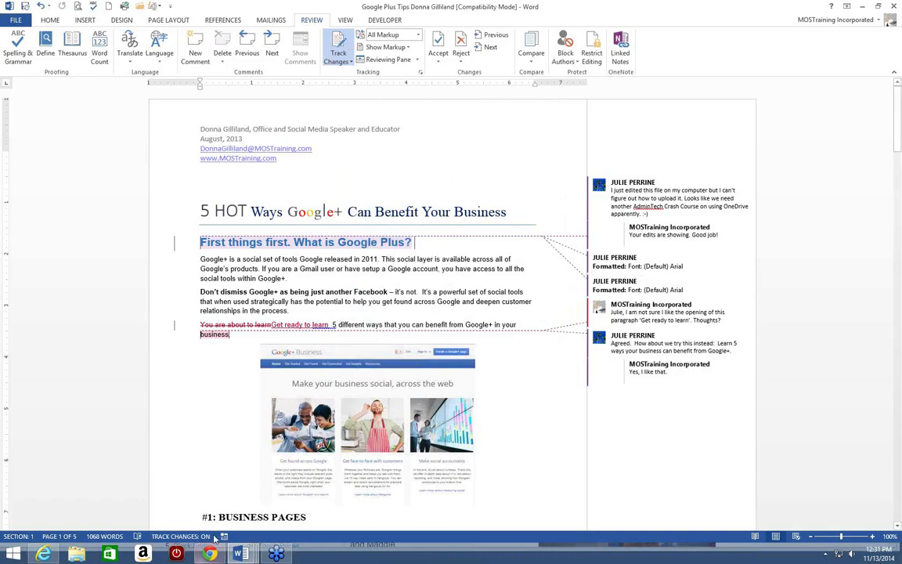
Switch to a blank document and start a comparison of two versions of a document
click(241, 555)
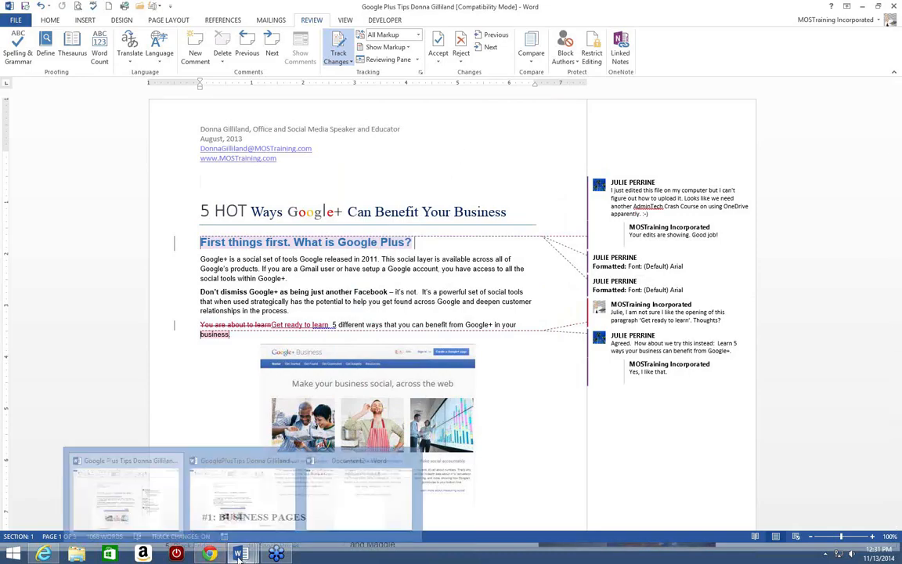
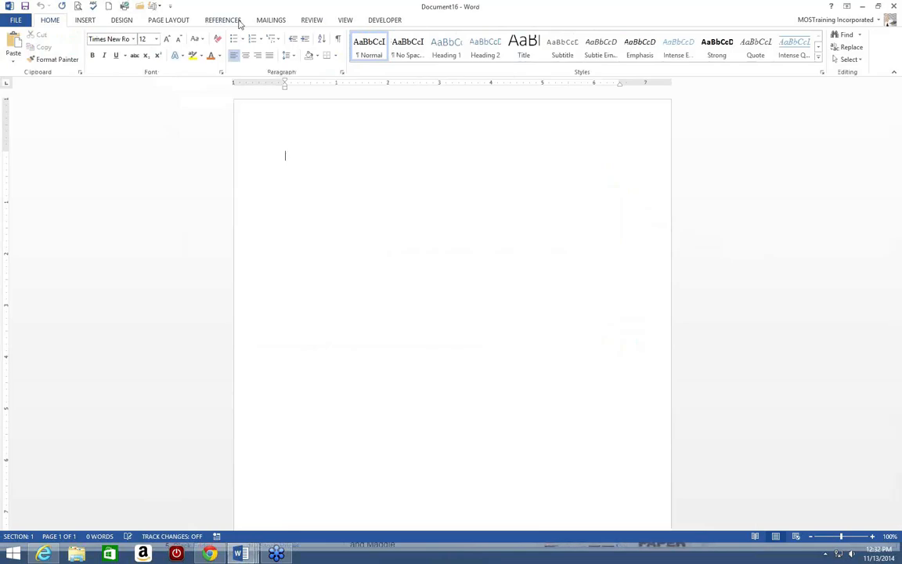
click(314, 22)
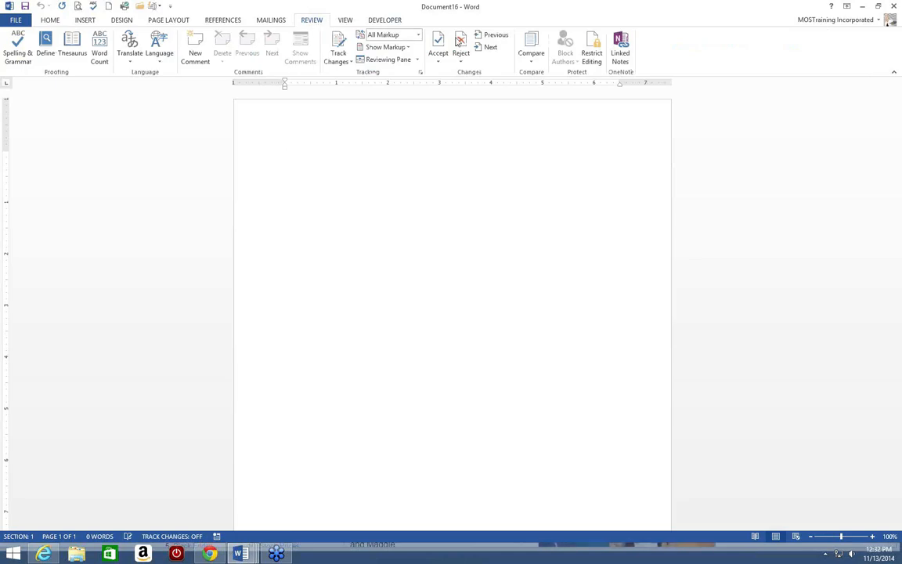
click(531, 66)
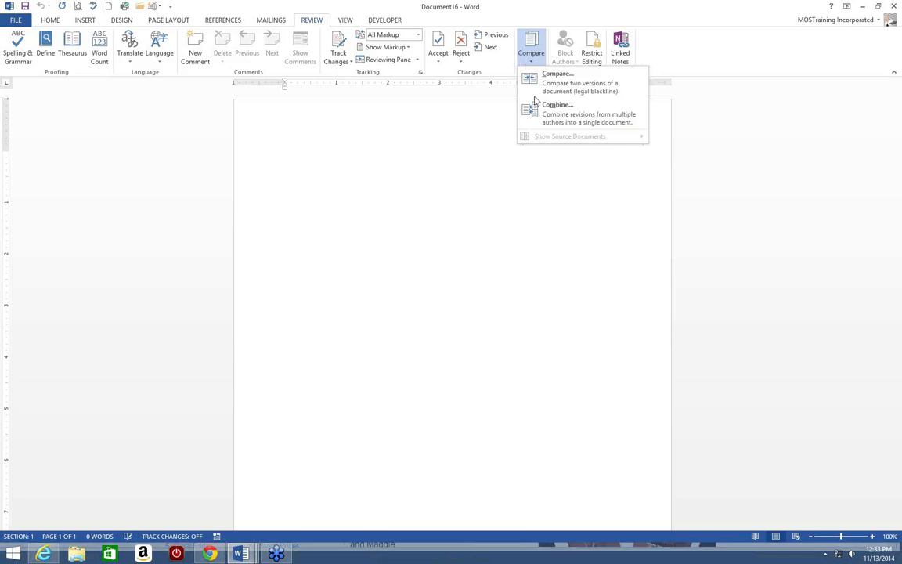
click(546, 77)
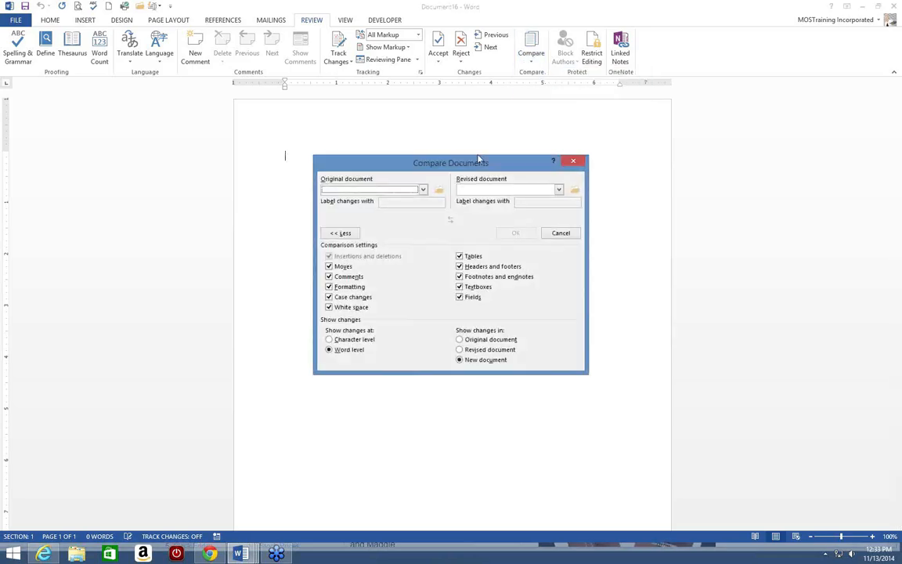
drag(477, 156, 470, 126)
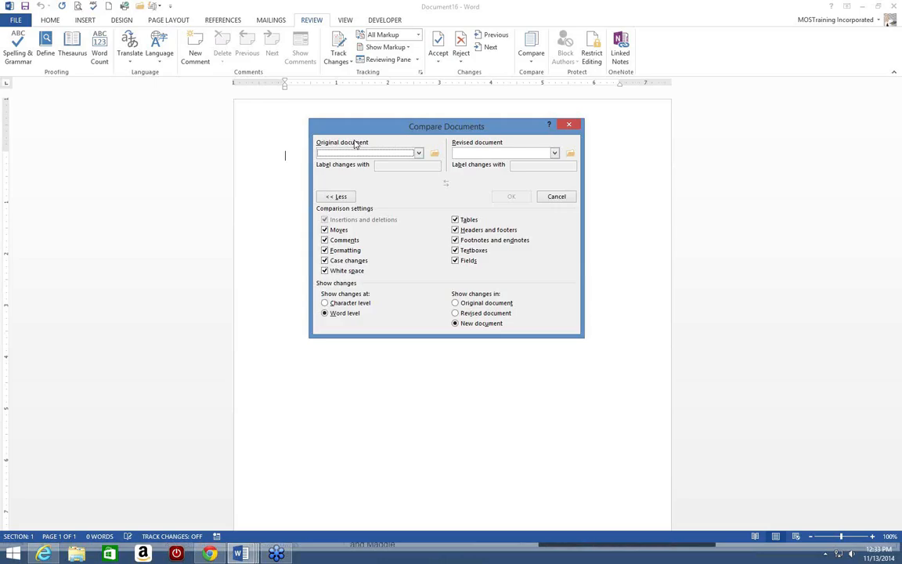
Look through the list of recent files available as the original document for the comparison
click(419, 154)
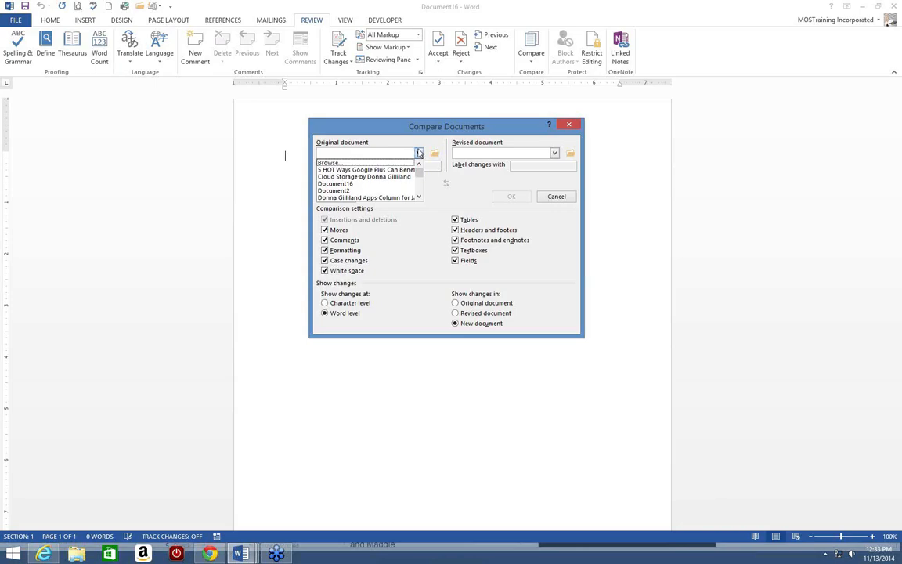
click(420, 197)
click(420, 197)
click(420, 198)
click(420, 198)
click(420, 198)
click(420, 198)
click(420, 198)
click(420, 198)
click(419, 198)
click(419, 165)
click(419, 166)
click(419, 165)
click(419, 166)
click(419, 165)
click(419, 165)
click(419, 166)
click(419, 166)
click(419, 165)
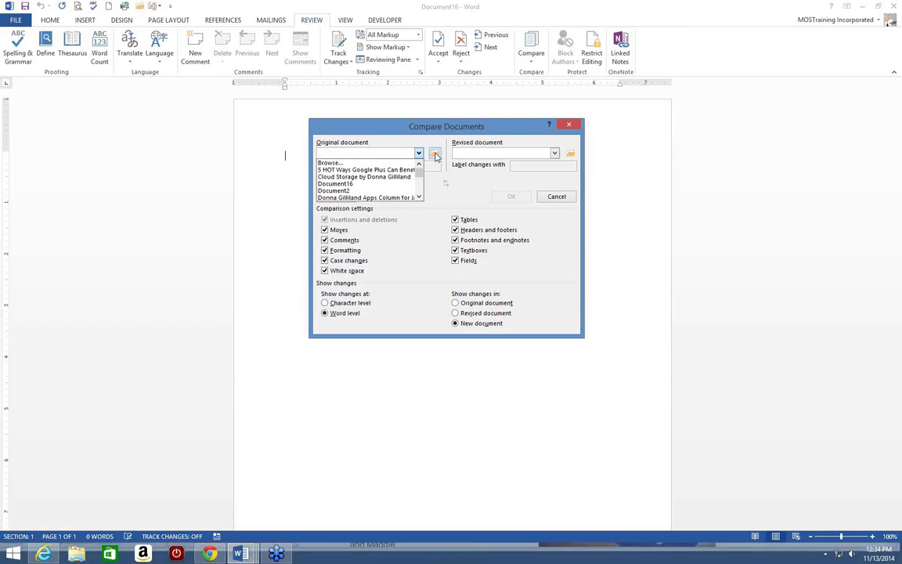
Choose the file GooglePlusTipsDMGoriginal from the Donna and Julie Docs folder as the original document for the comparison
click(436, 155)
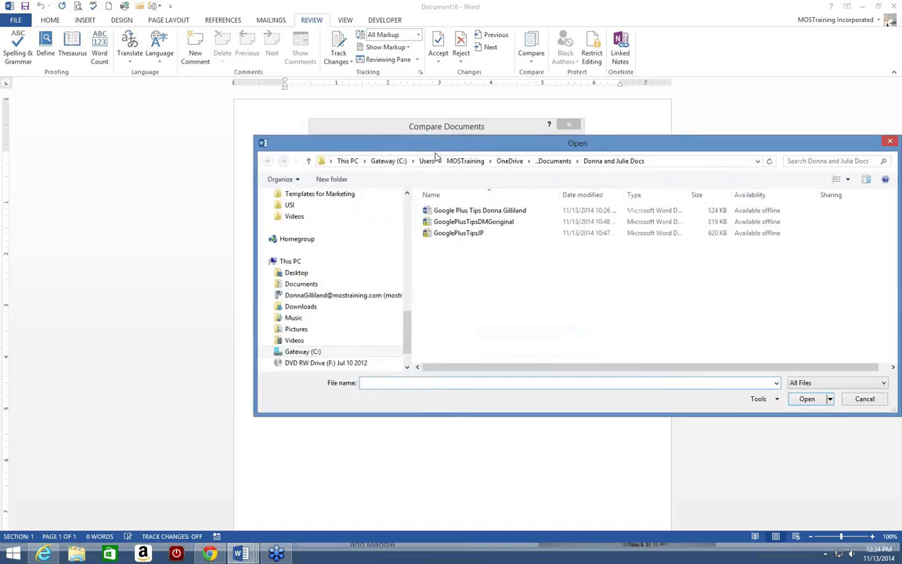
drag(481, 145, 395, 135)
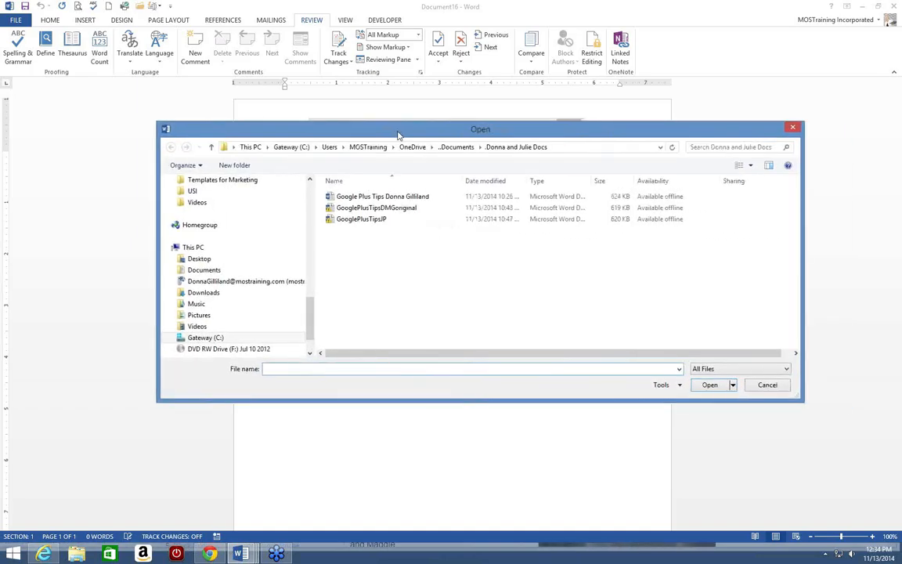
click(363, 210)
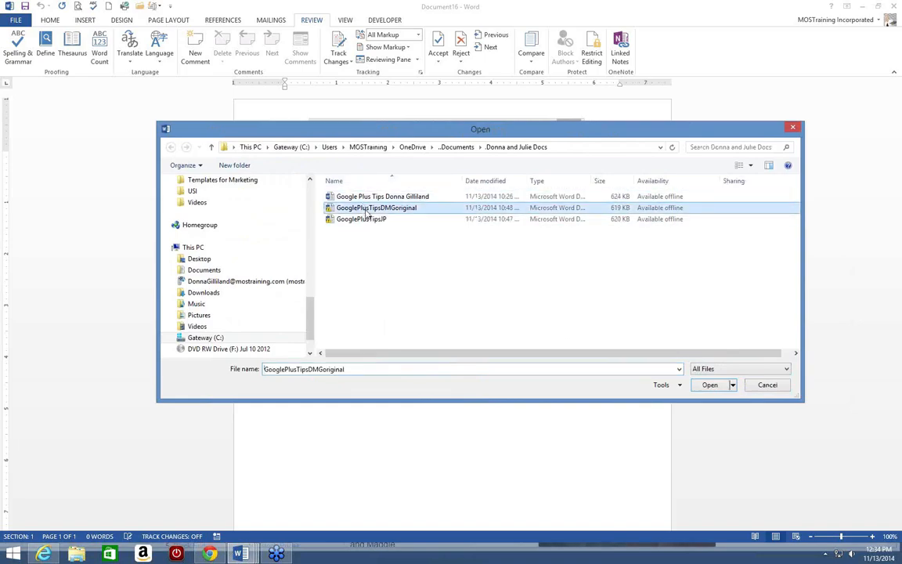
click(709, 389)
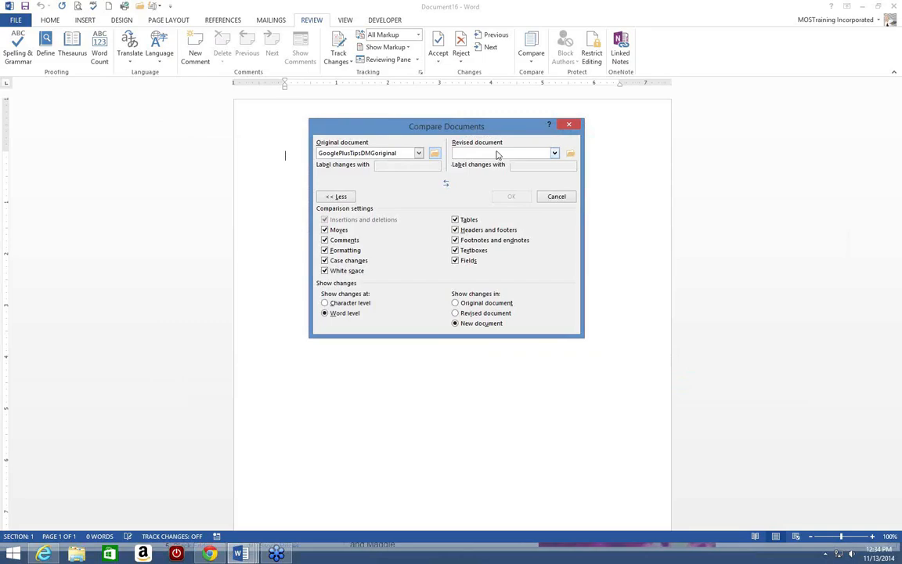
Choose GooglePlusTipsJP as the revised document and run the comparison into a new document, treating existing tracked changes as accepted
click(555, 153)
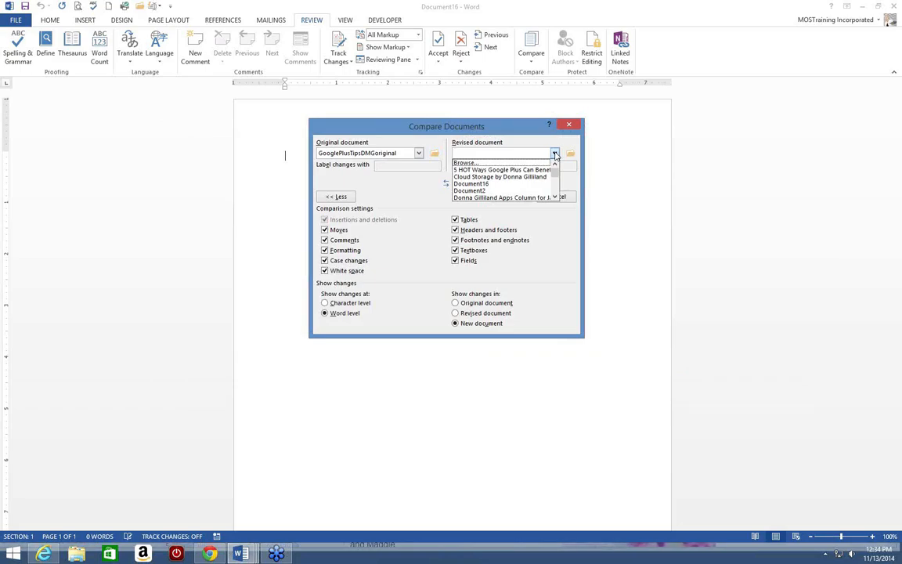
click(554, 154)
click(571, 155)
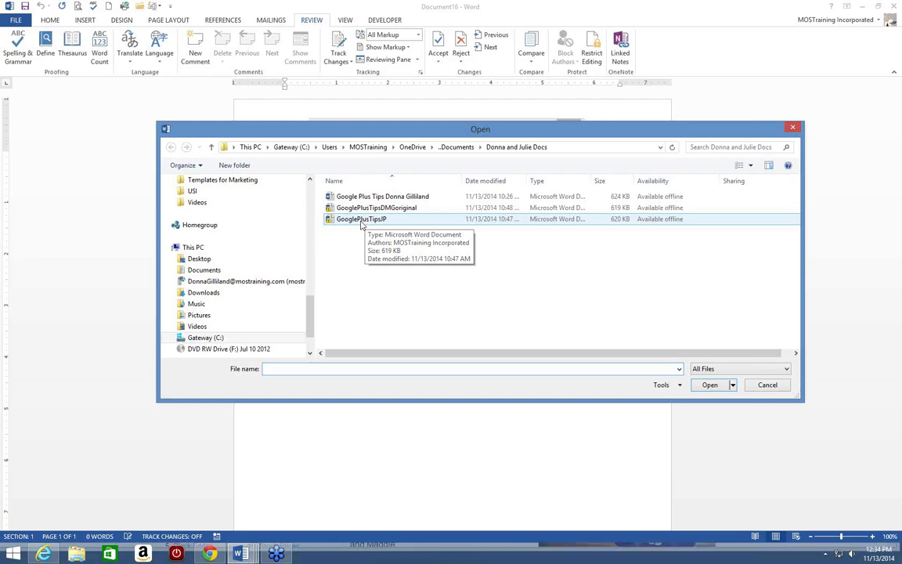
click(362, 220)
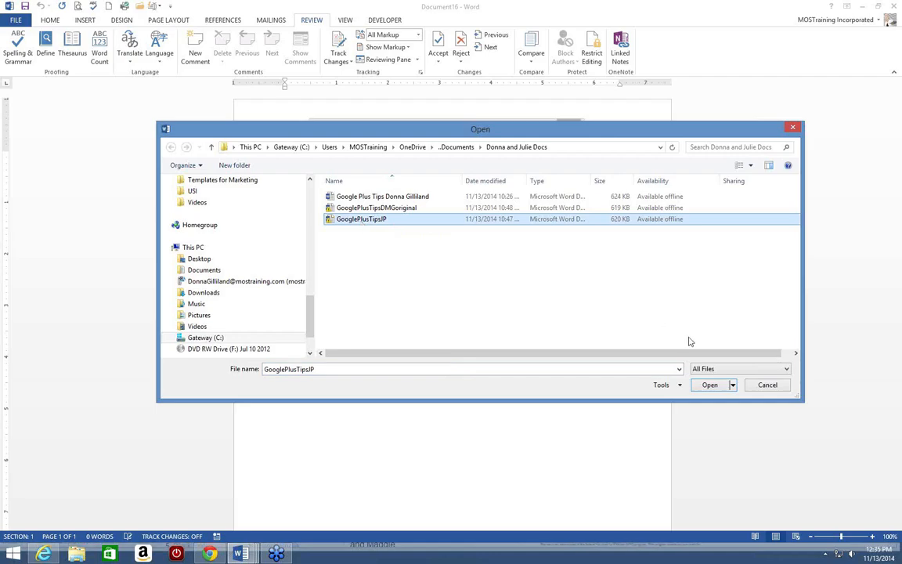
click(711, 386)
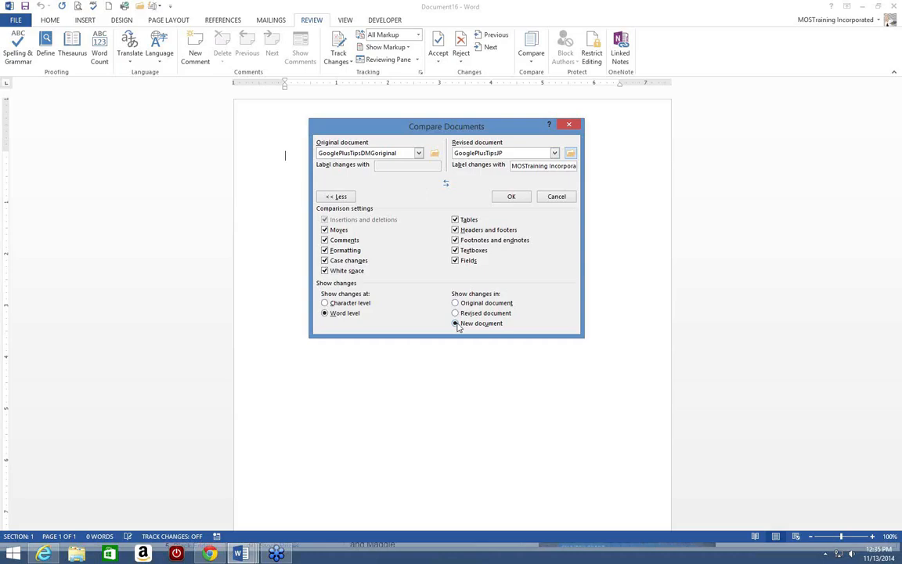
click(516, 198)
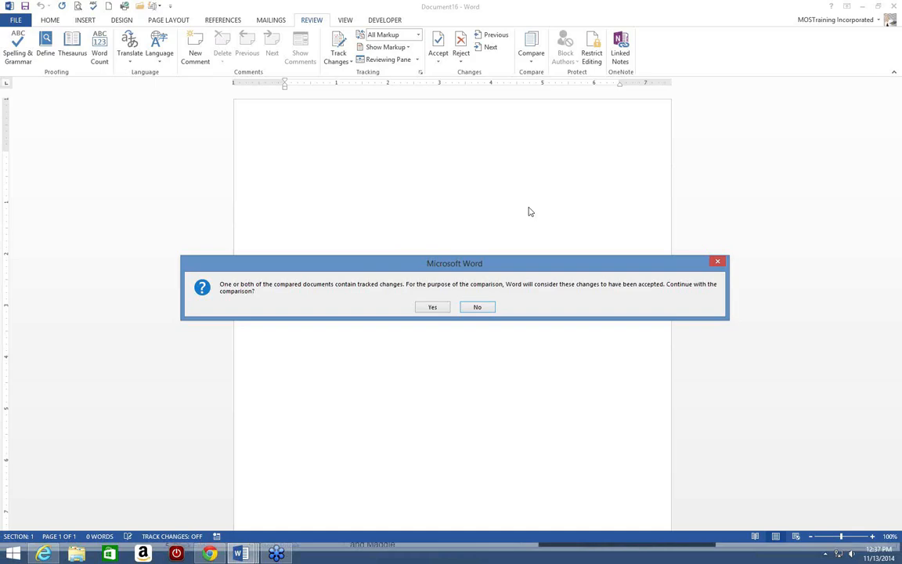
click(434, 307)
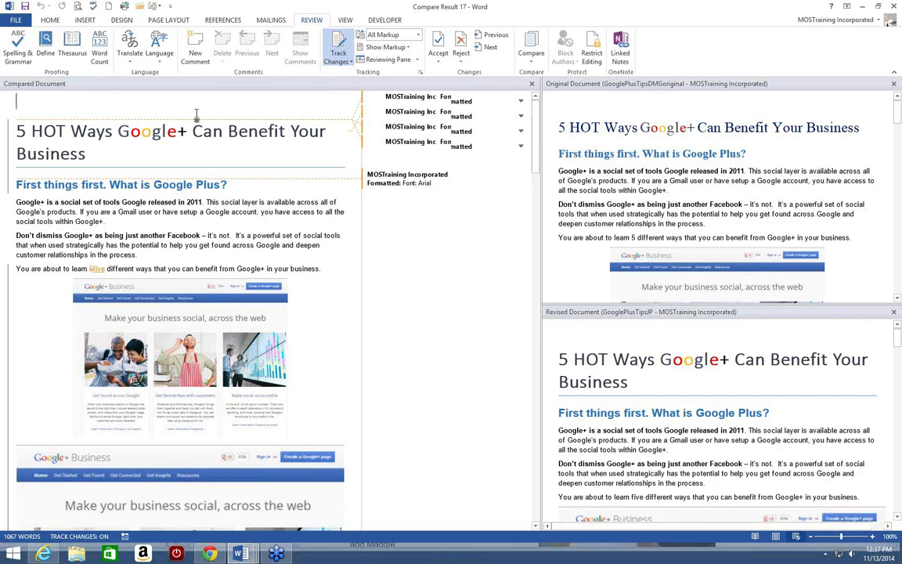
Examine the title's formatting changes in the detailed list of revisions, then hide that list again
scroll(197, 116, up, 1)
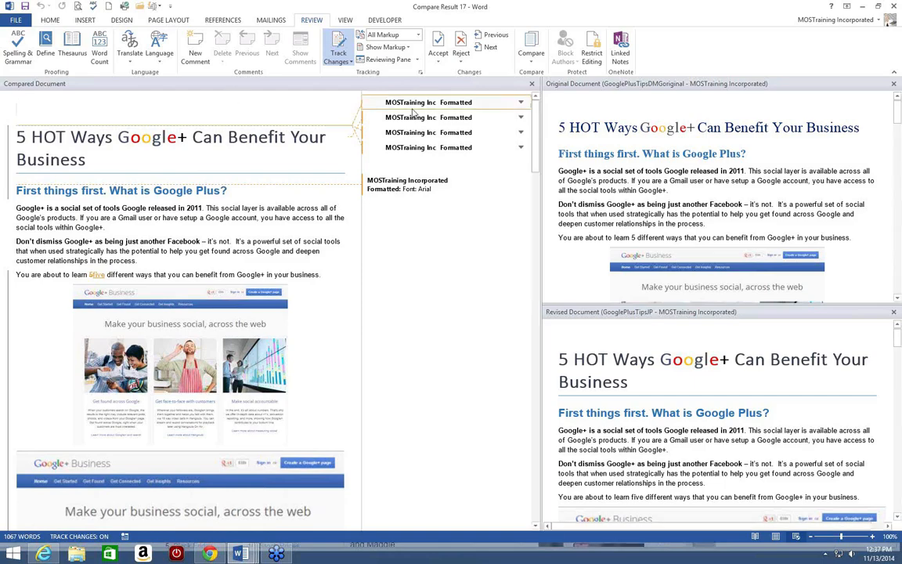
click(520, 148)
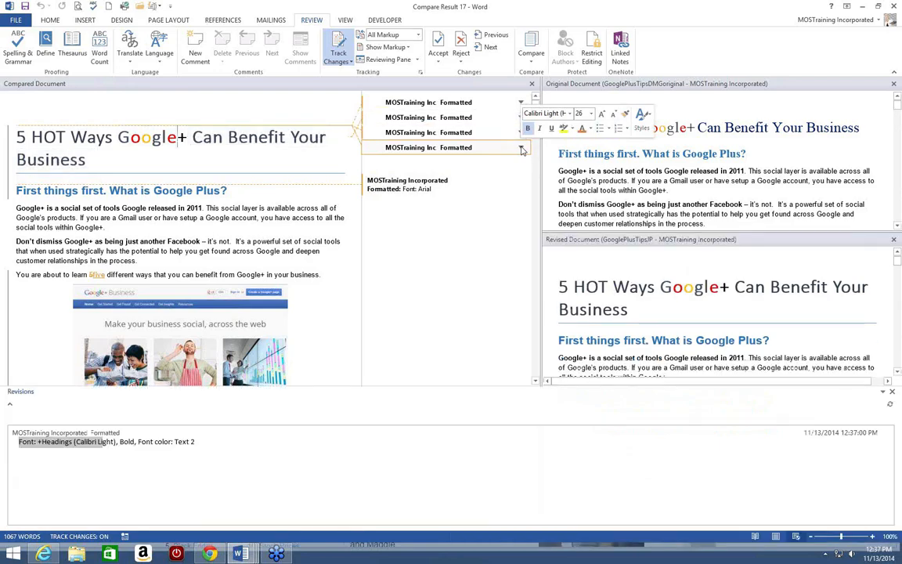
click(341, 109)
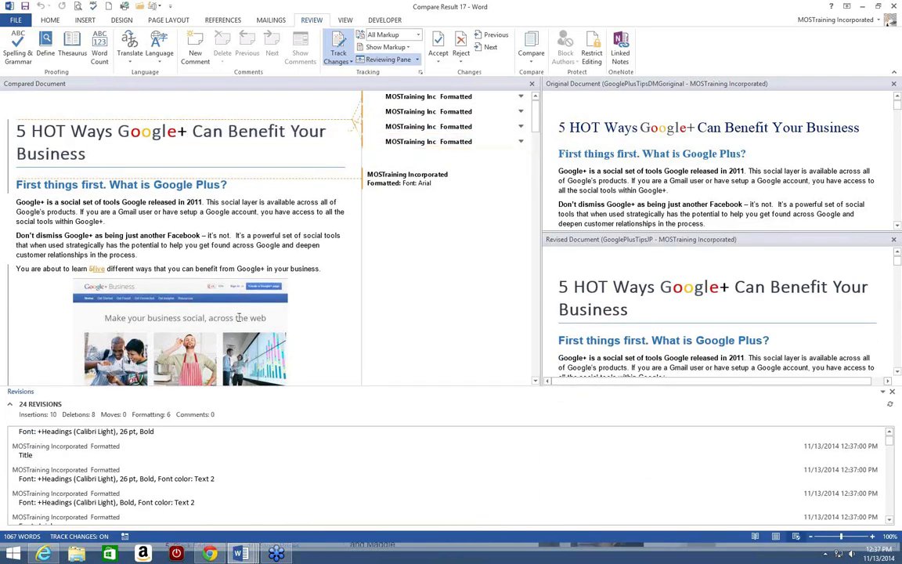
click(418, 147)
scroll(133, 480, down, 2)
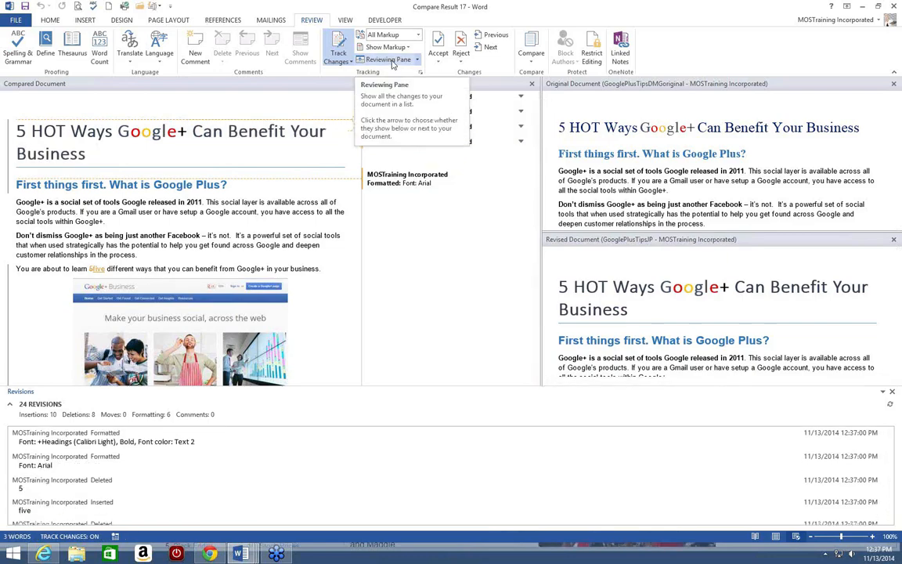
click(393, 63)
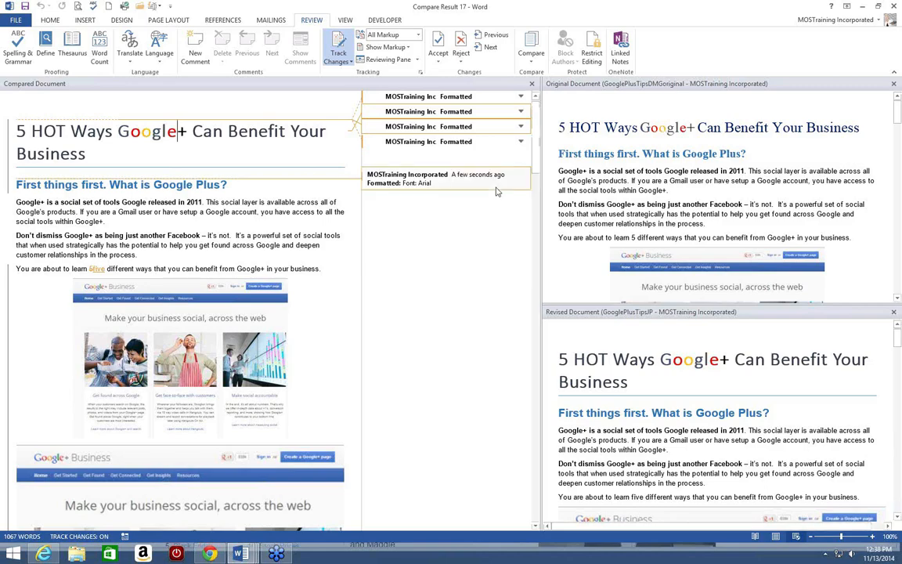
Examine the compared document's marked changes alongside the original and revised versions, down to the Homework section and back to Hangouts
scroll(496, 192, down, 1)
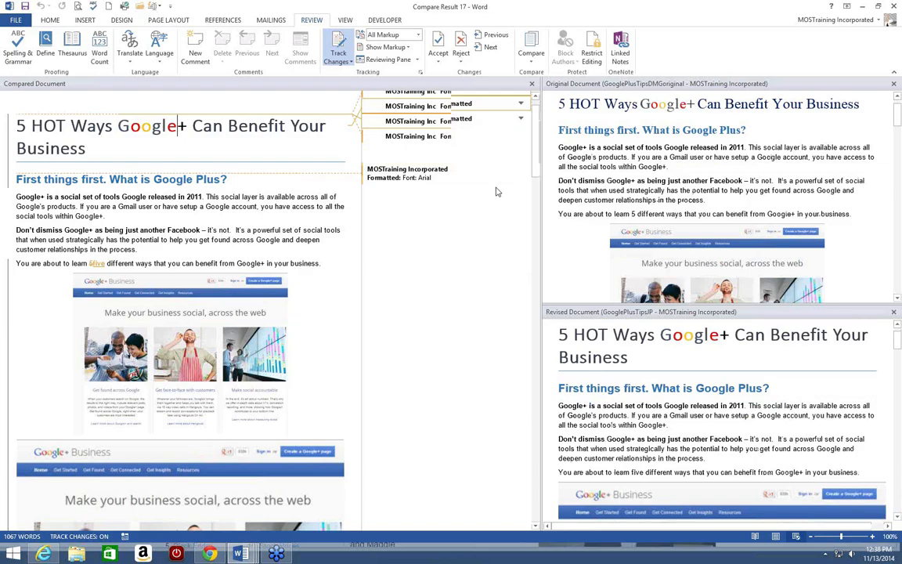
scroll(496, 191, down, 3)
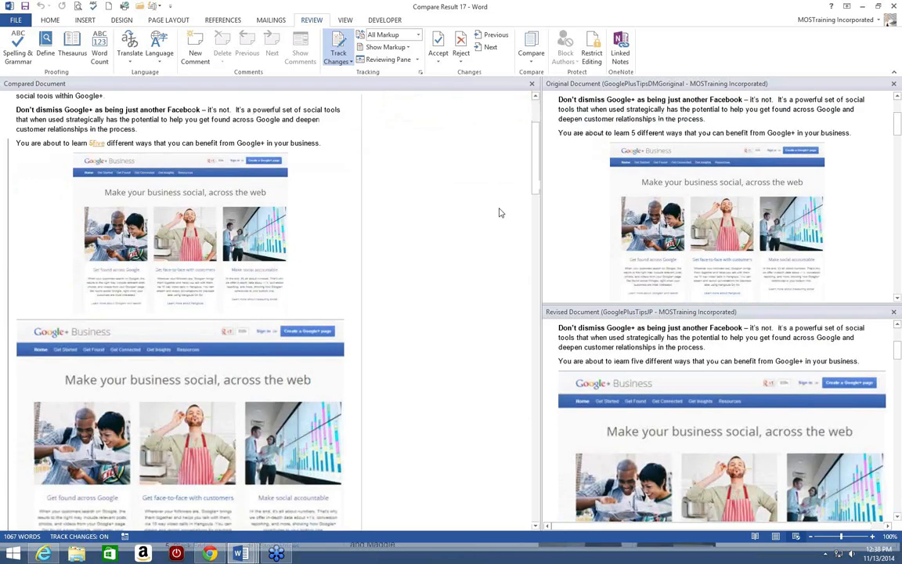
scroll(500, 212, down, 9)
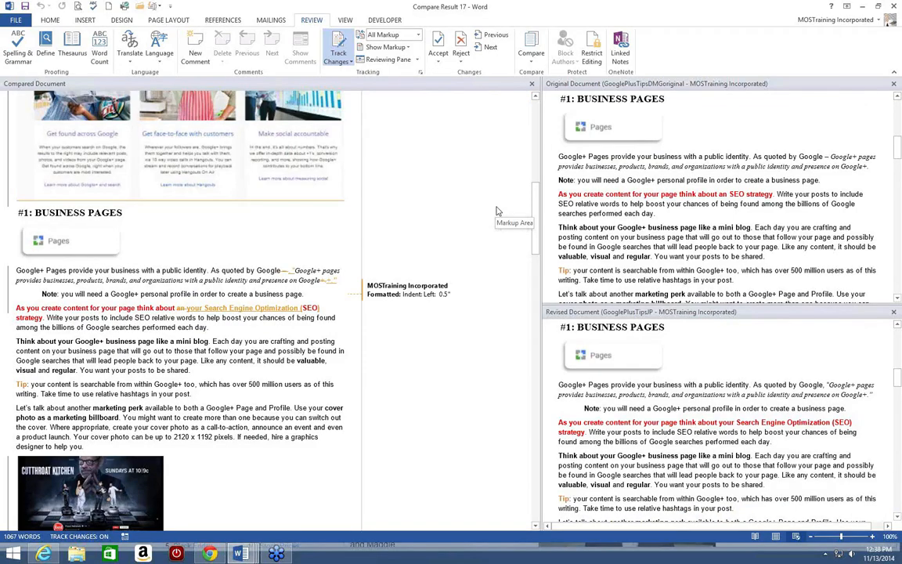
scroll(495, 211, down, 8)
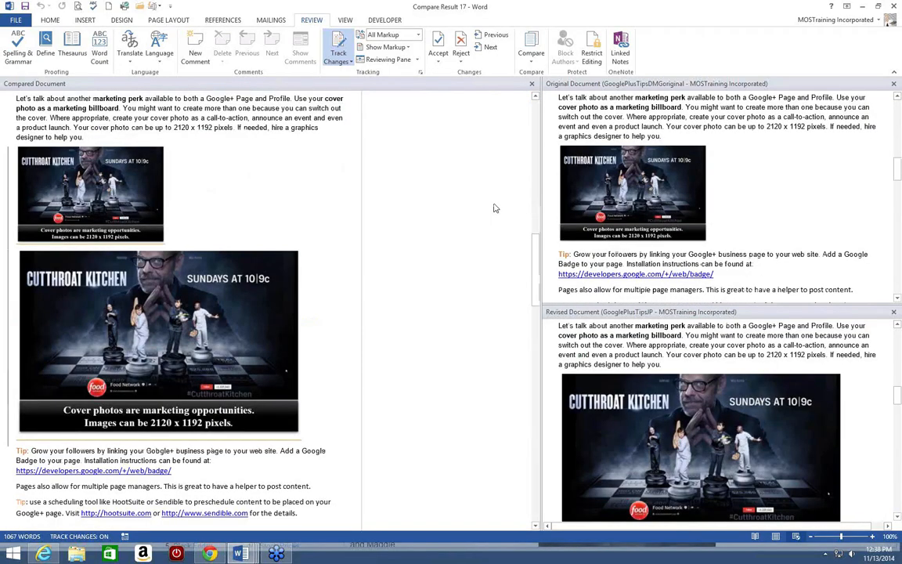
scroll(495, 208, down, 1)
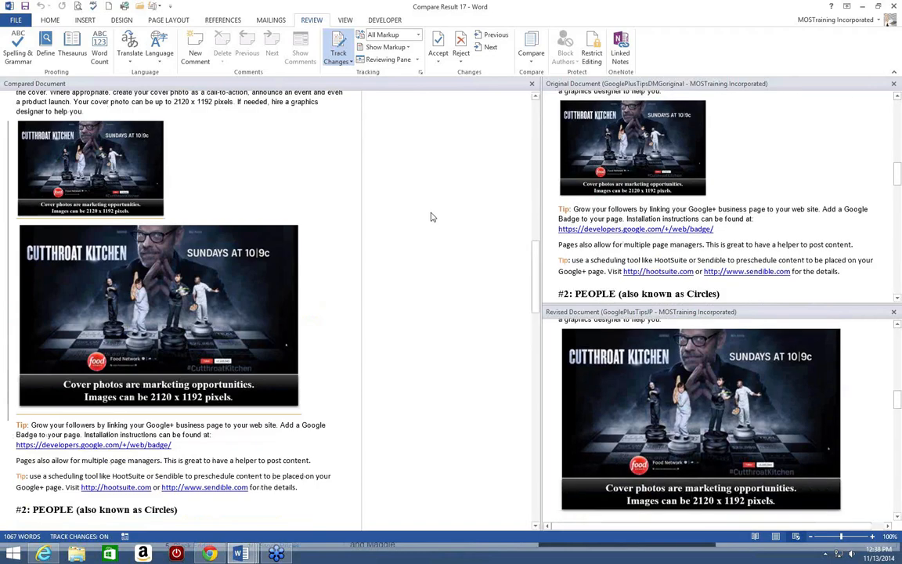
scroll(431, 217, down, 3)
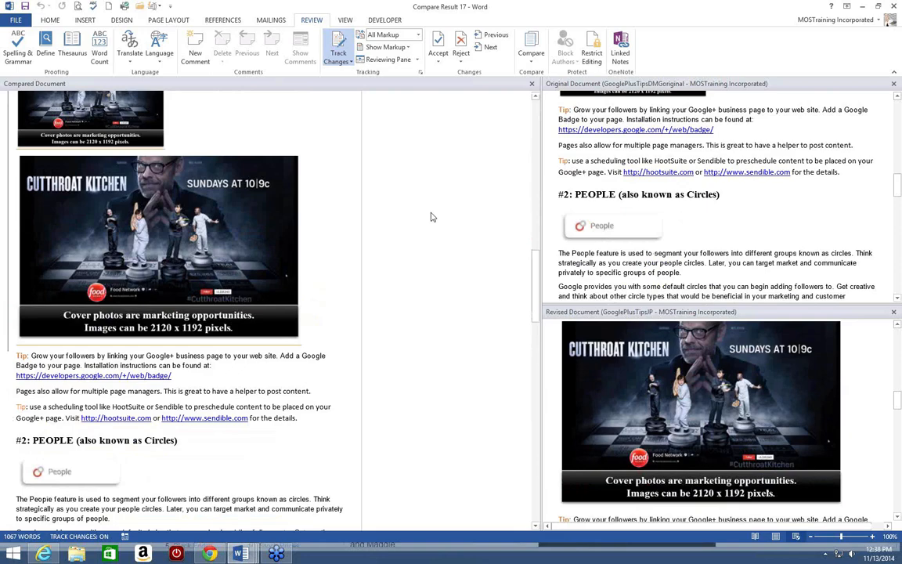
scroll(431, 217, down, 5)
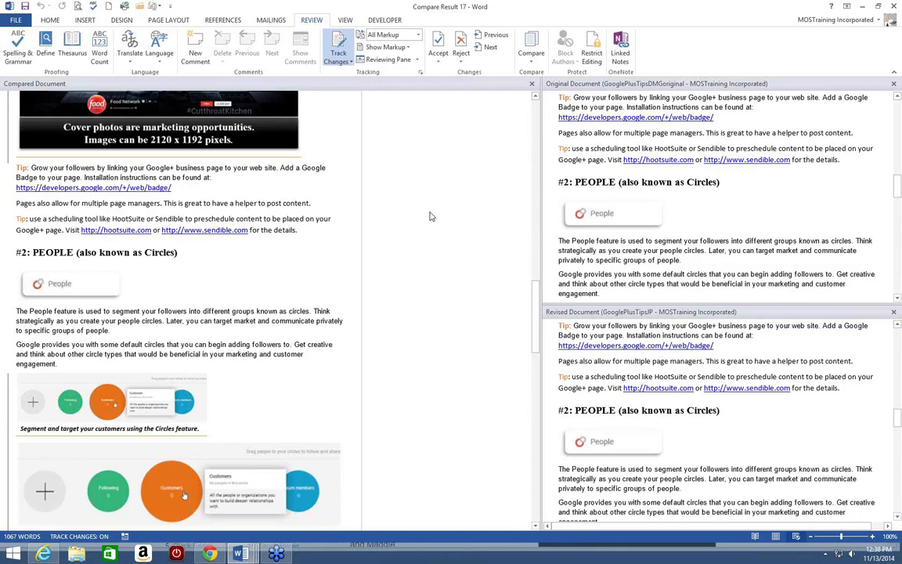
scroll(430, 217, down, 10)
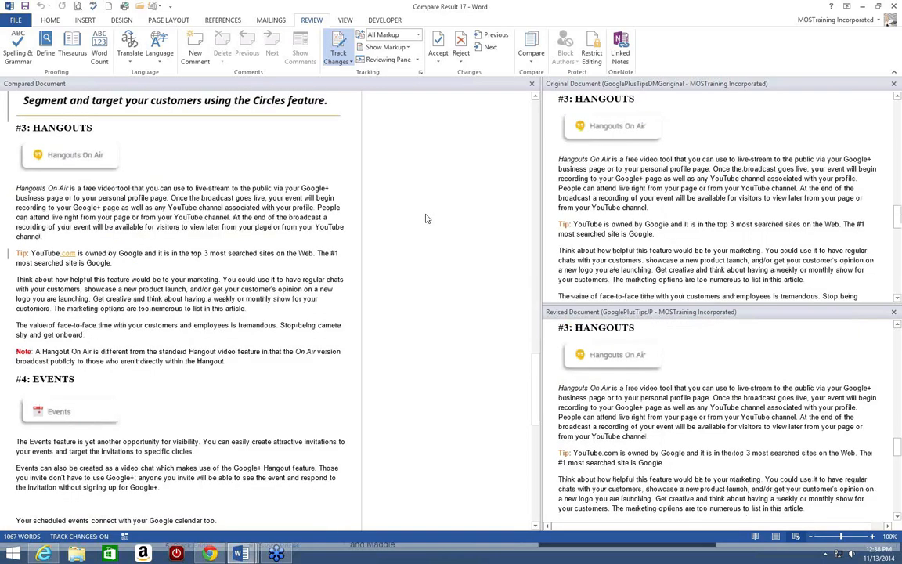
scroll(427, 219, down, 10)
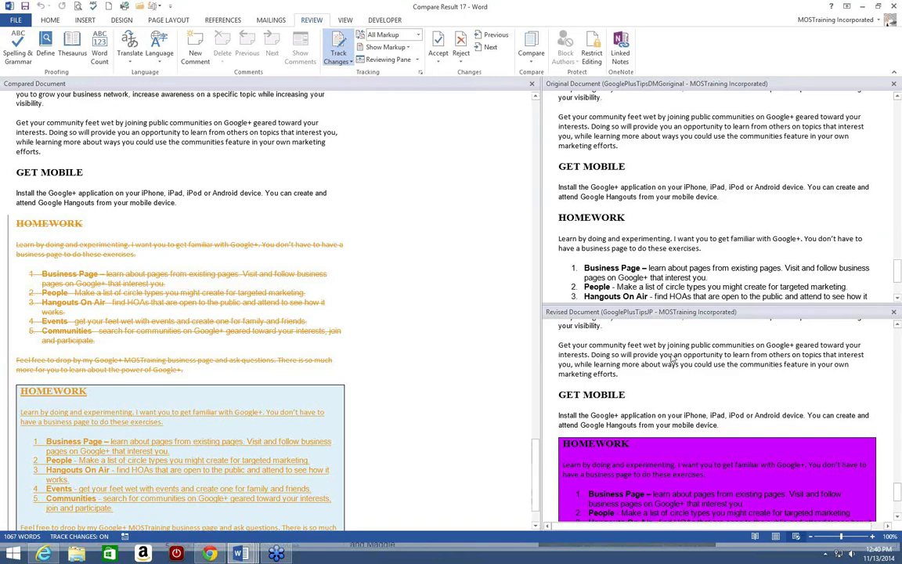
scroll(672, 359, down, 1)
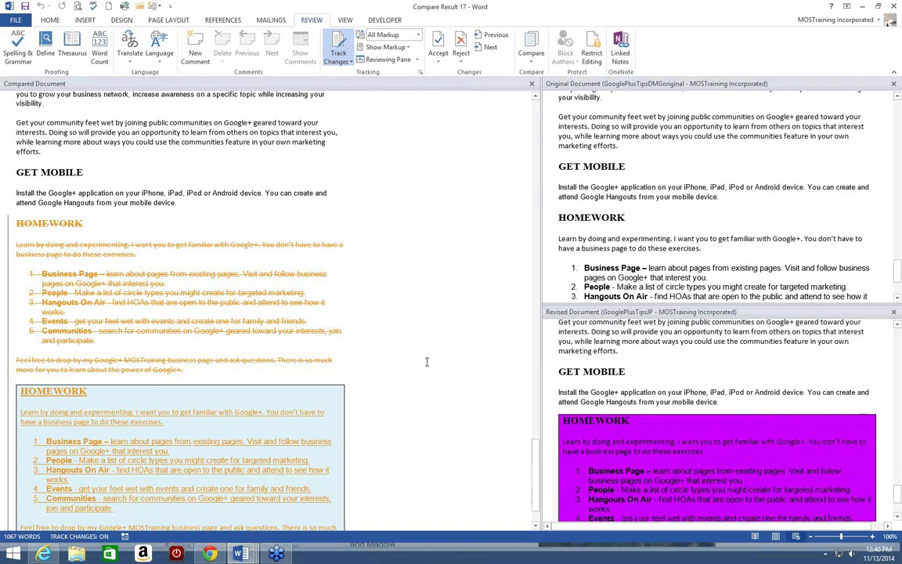
scroll(280, 322, up, 1)
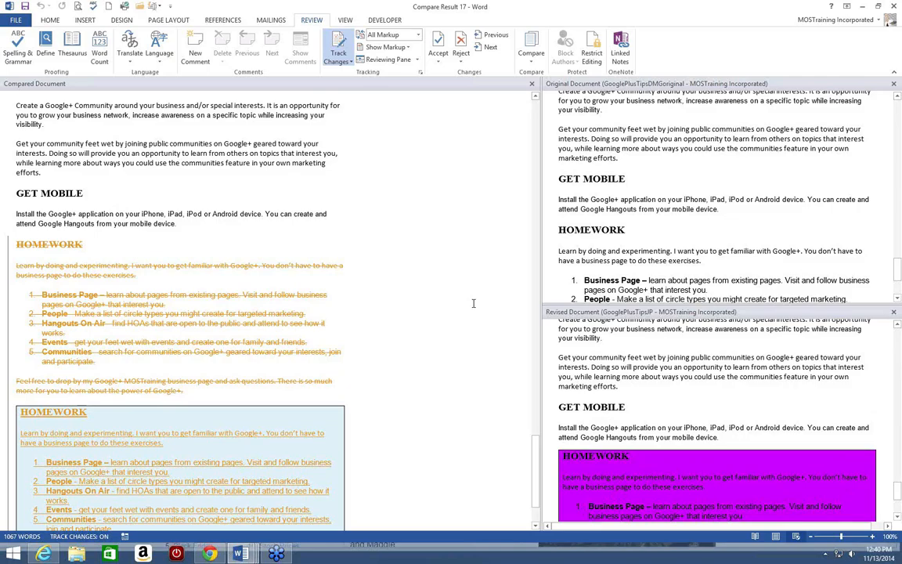
scroll(473, 303, up, 8)
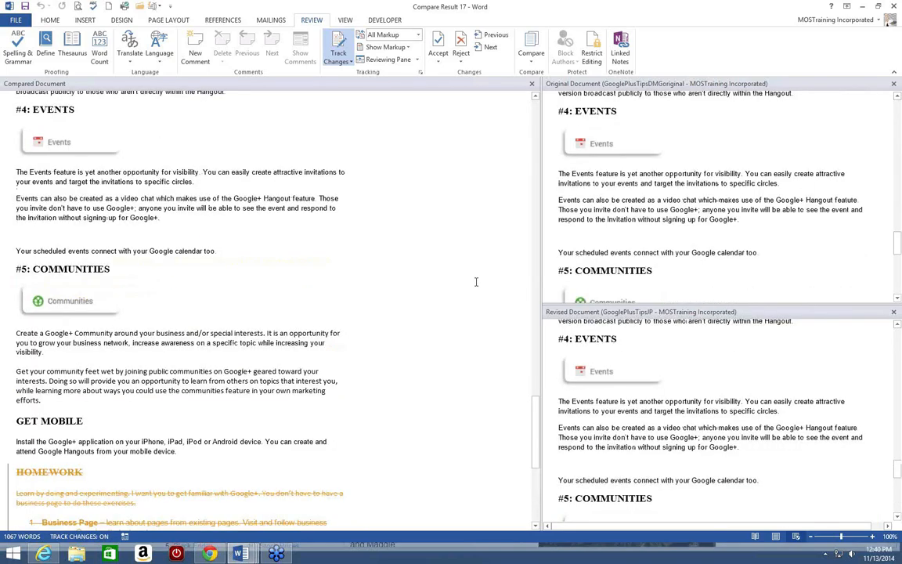
scroll(475, 282, up, 10)
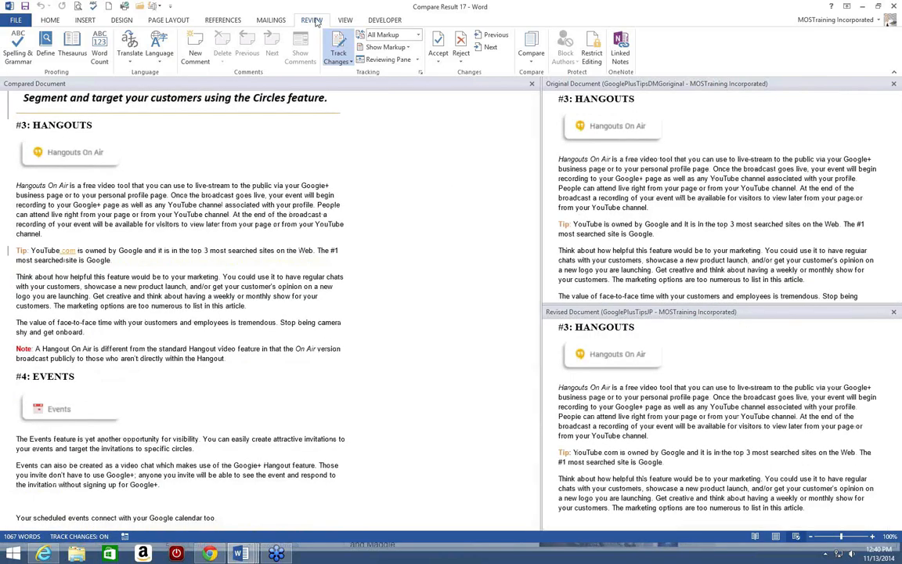
Hide the source documents so only the compared document is shown, and look through its marked changes on the first two pages
click(531, 63)
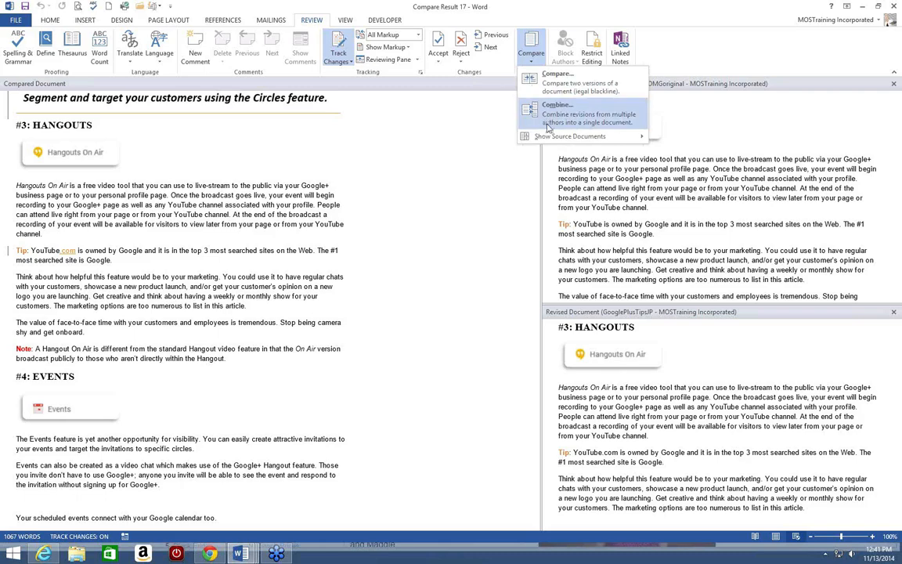
mouse_move(549, 141)
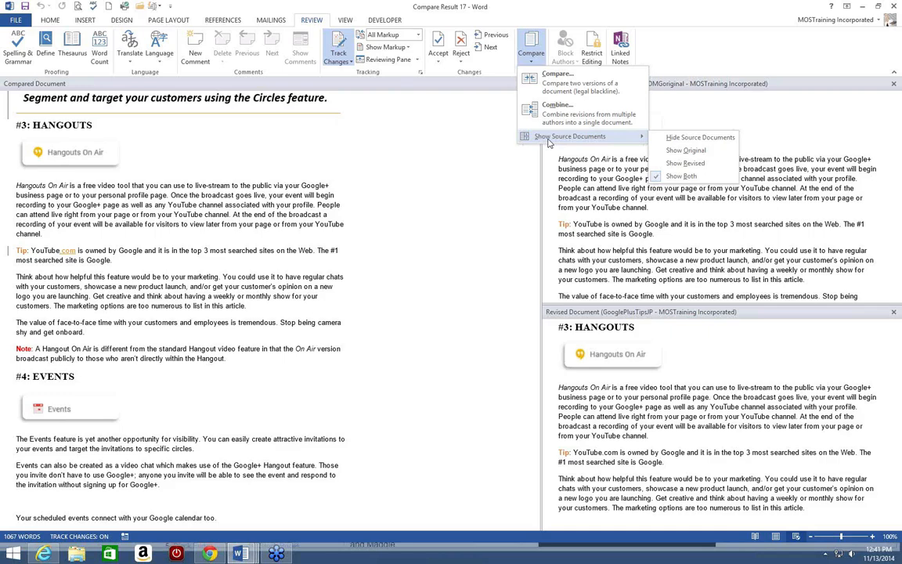
click(687, 139)
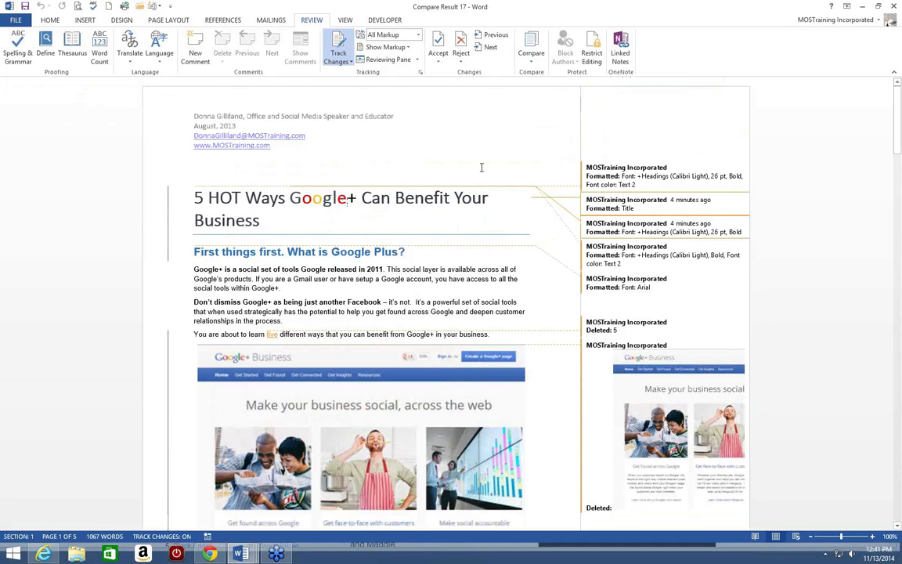
scroll(482, 167, down, 1)
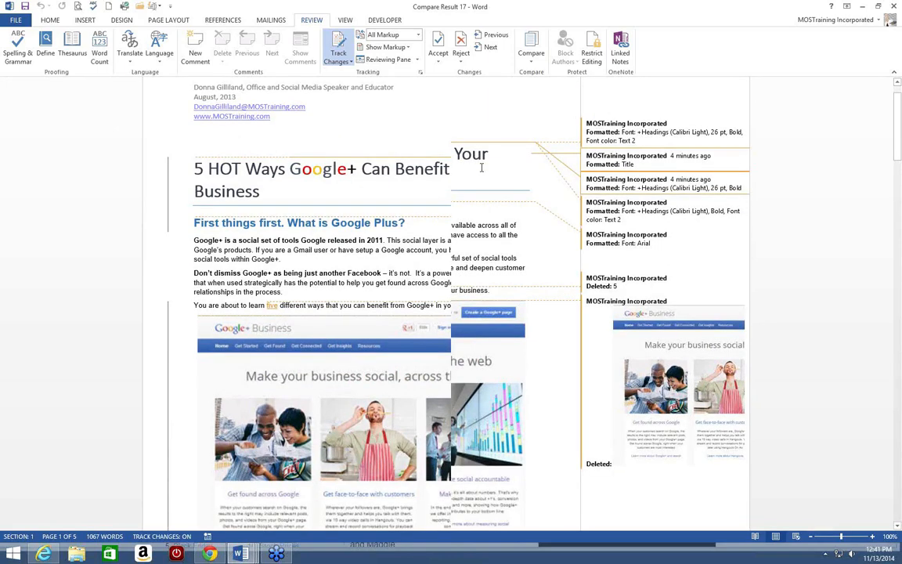
scroll(482, 167, down, 6)
scroll(482, 167, down, 6)
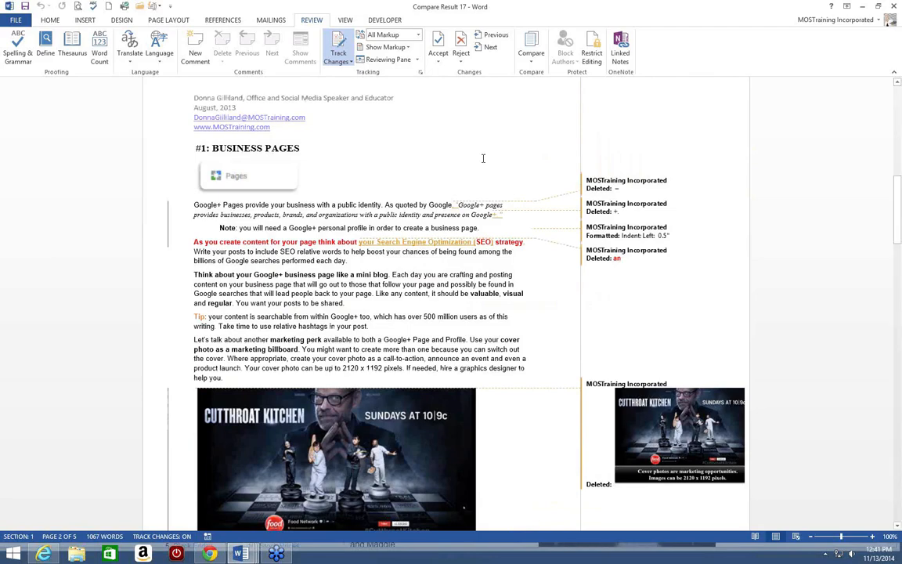
scroll(483, 158, down, 1)
scroll(484, 159, down, 1)
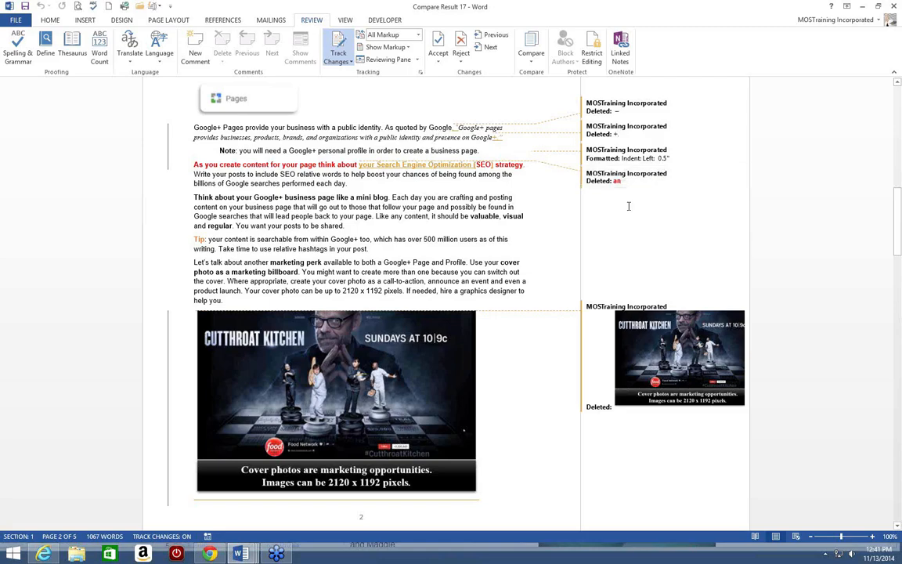
scroll(628, 206, up, 3)
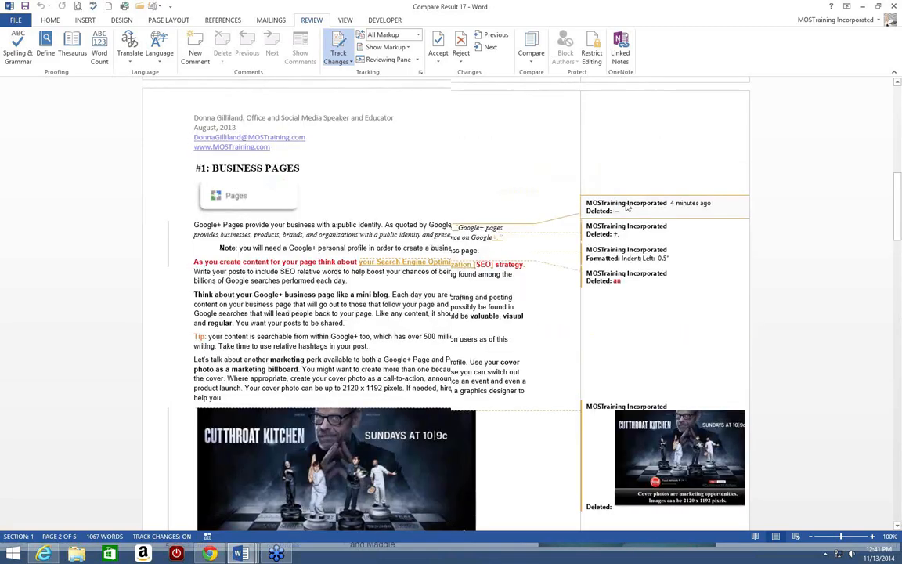
Accept the inserted word "five" in the sentence above the Google+ Business picture on the first page
scroll(626, 208, up, 10)
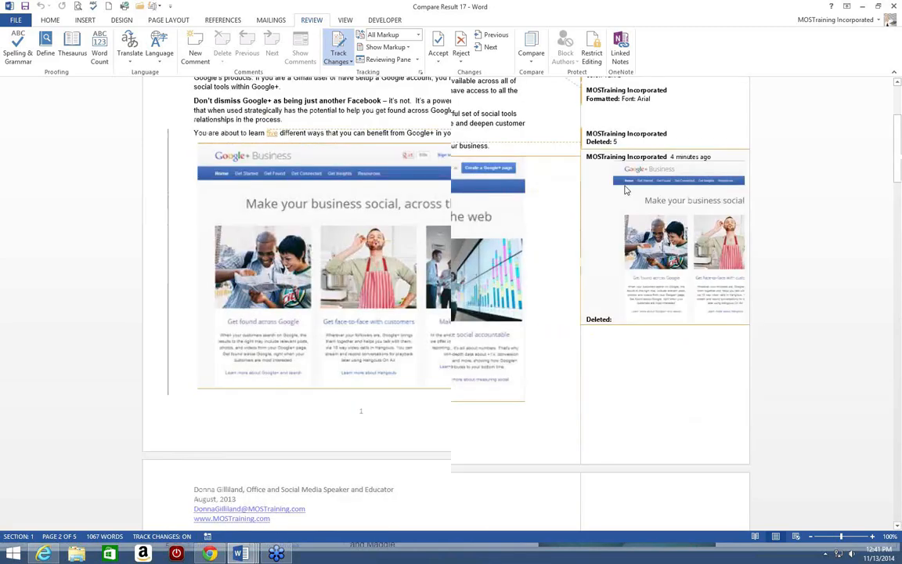
scroll(626, 190, up, 5)
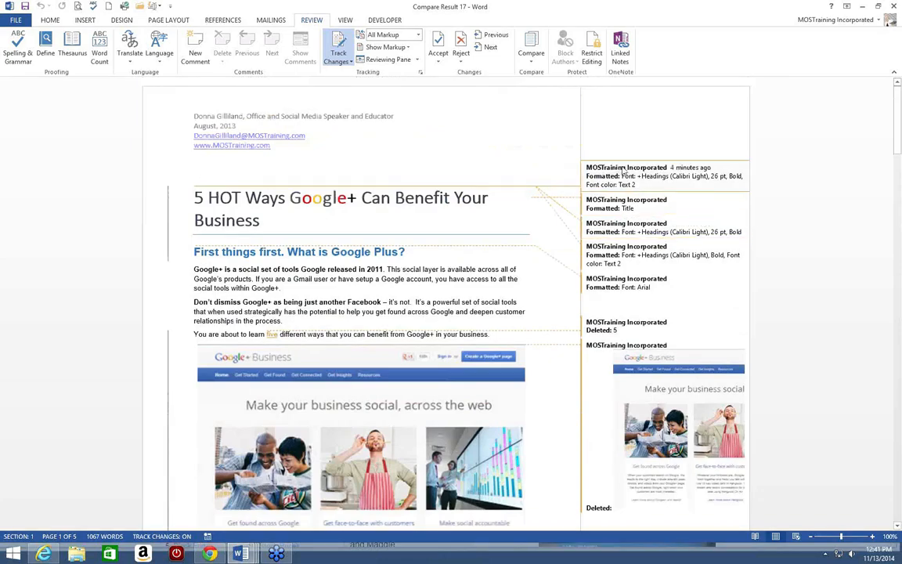
scroll(624, 172, down, 1)
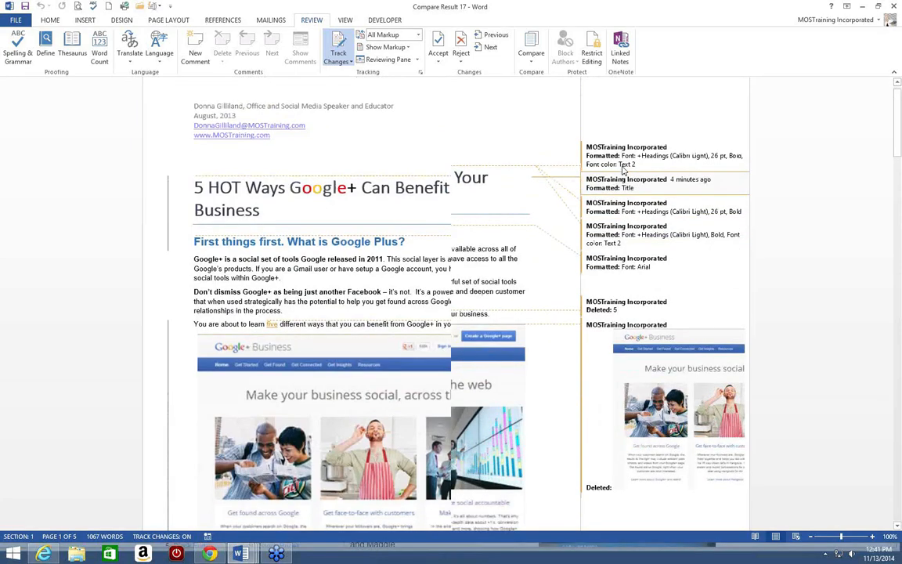
scroll(624, 171, down, 1)
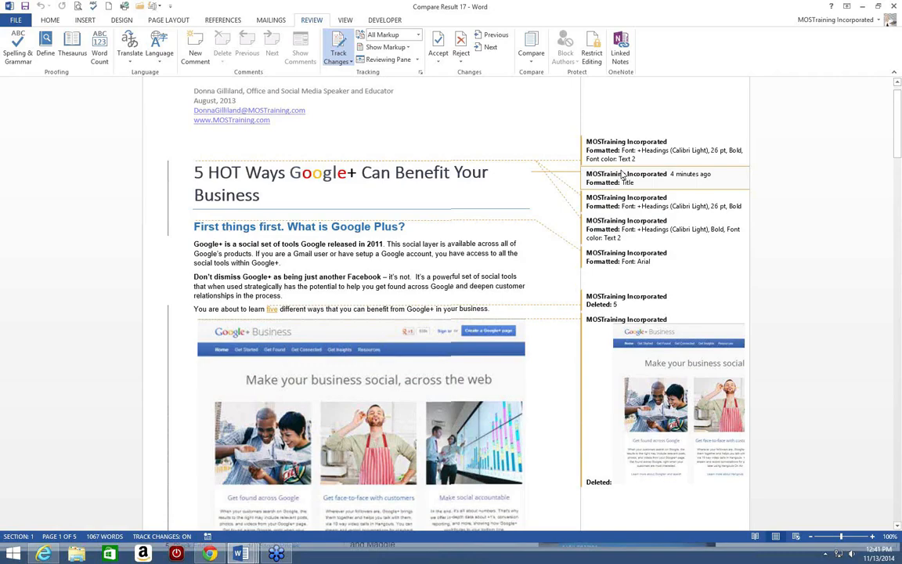
scroll(625, 174, down, 1)
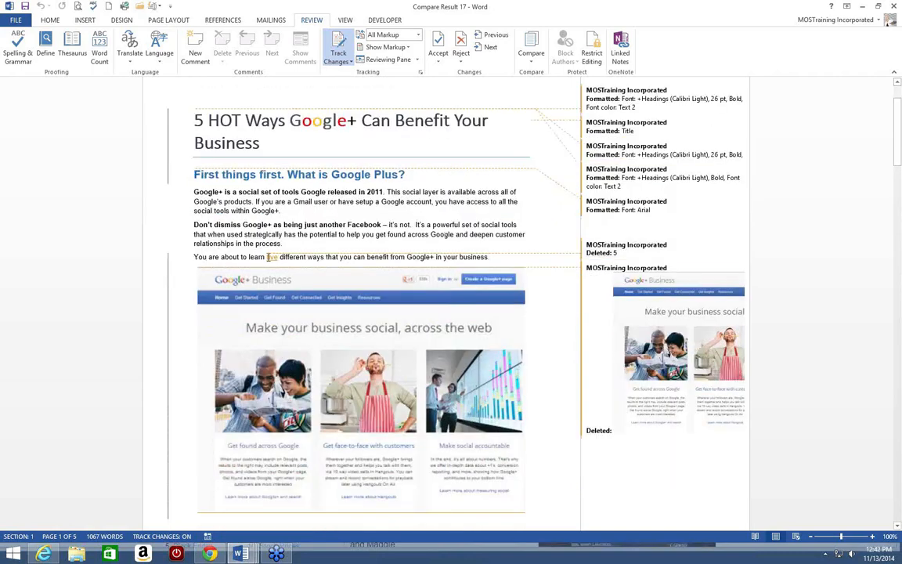
mouse_move(269, 257)
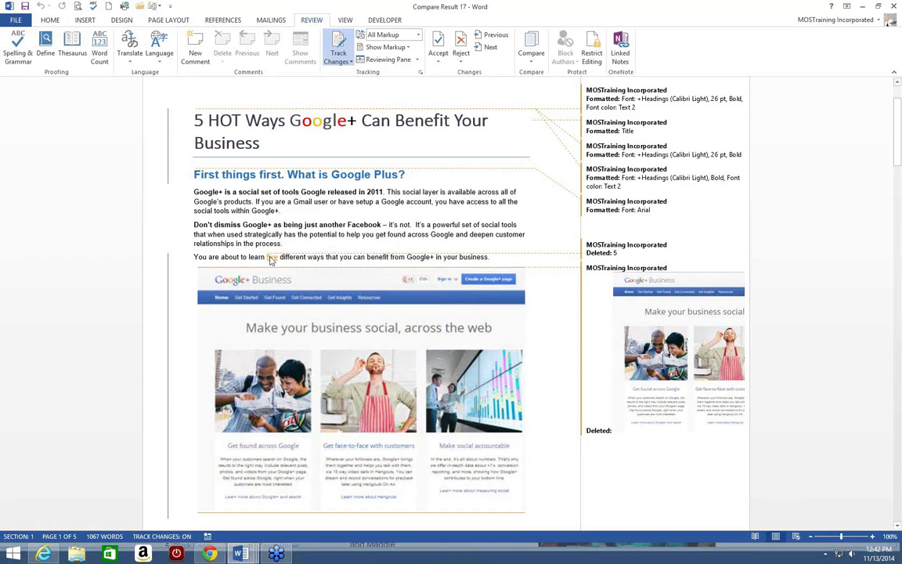
right_click(271, 261)
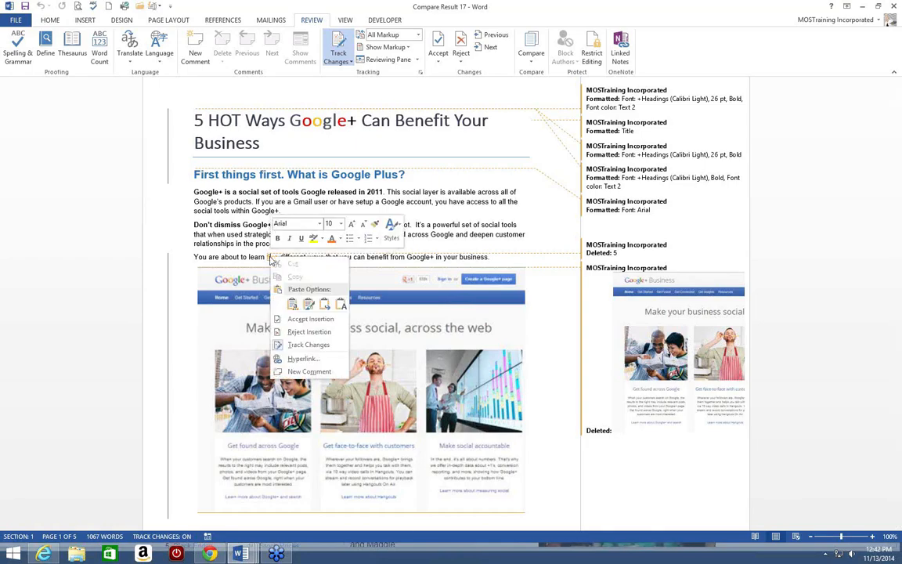
click(282, 319)
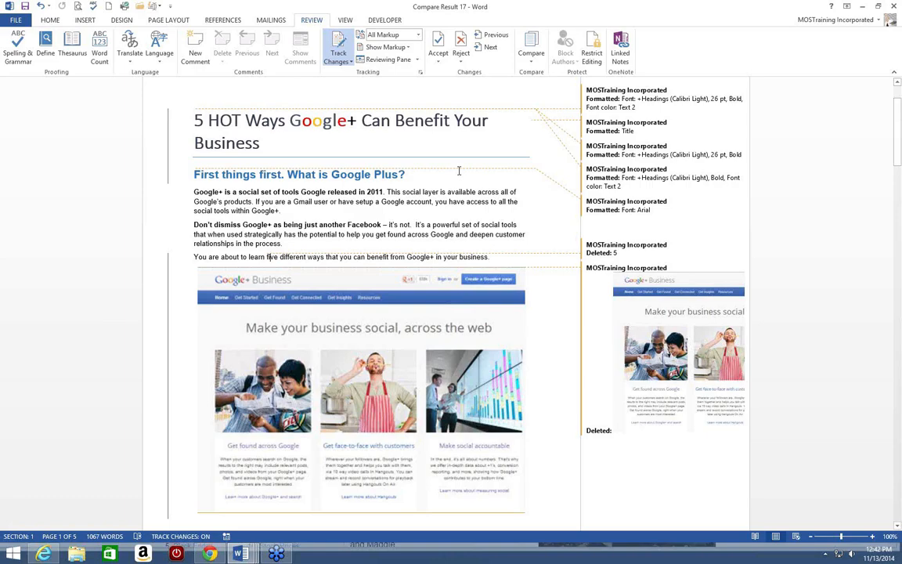
Show only the original source document alongside the compared document
click(532, 62)
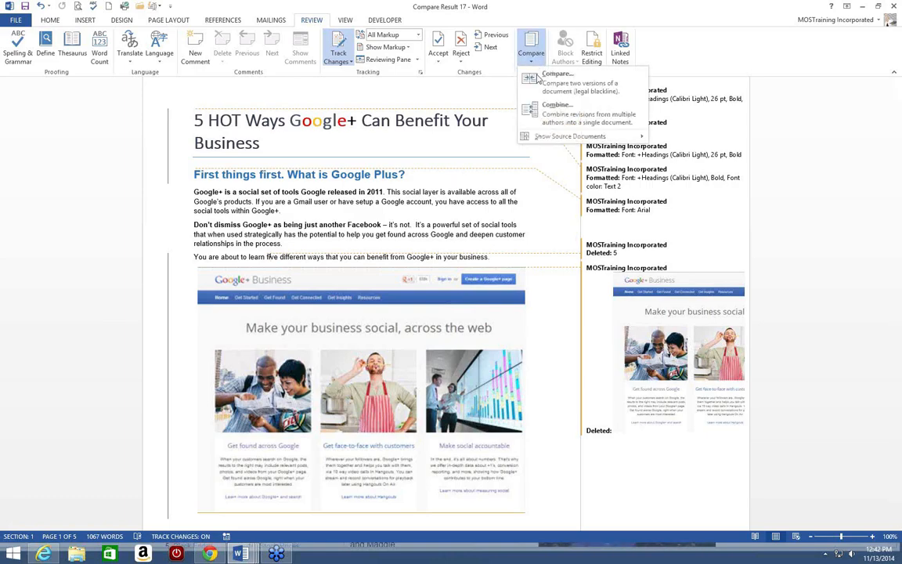
mouse_move(548, 139)
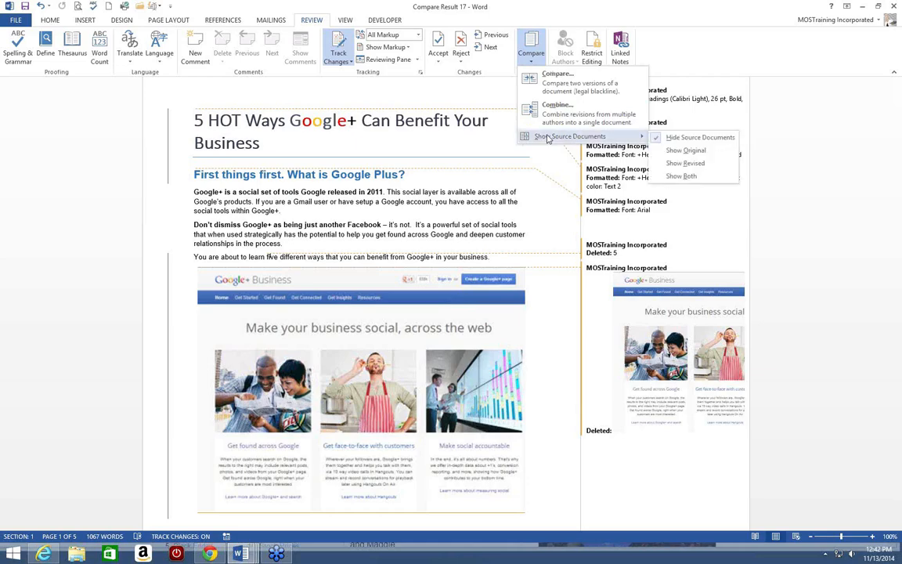
click(685, 152)
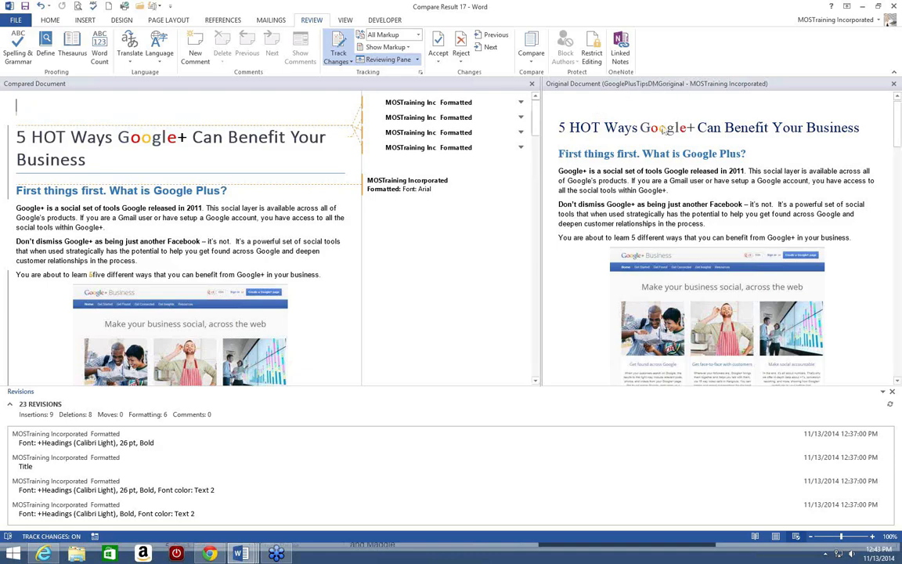
Examine the compared document's marked changes against the original, down to the Homework section and back up to Hangouts On Air
scroll(445, 193, down, 1)
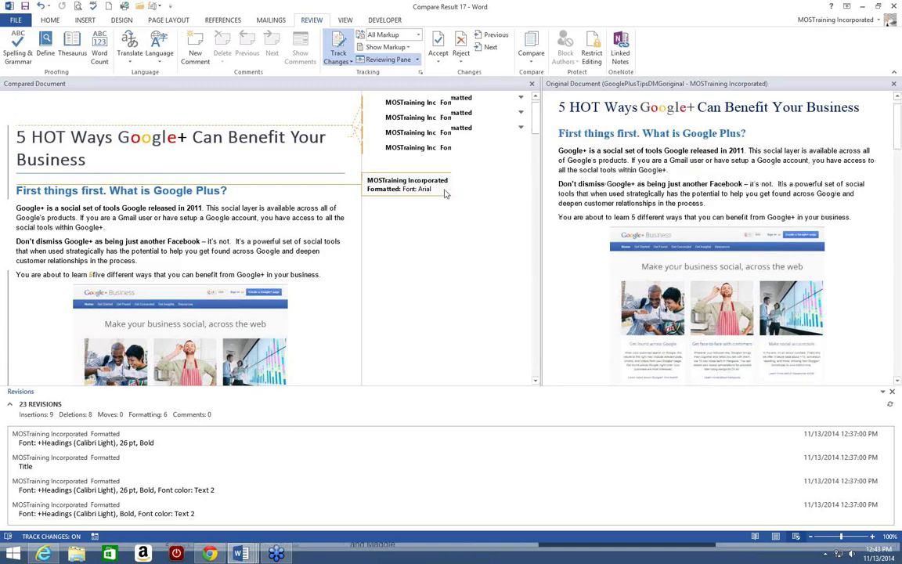
scroll(394, 223, down, 2)
scroll(394, 223, down, 2)
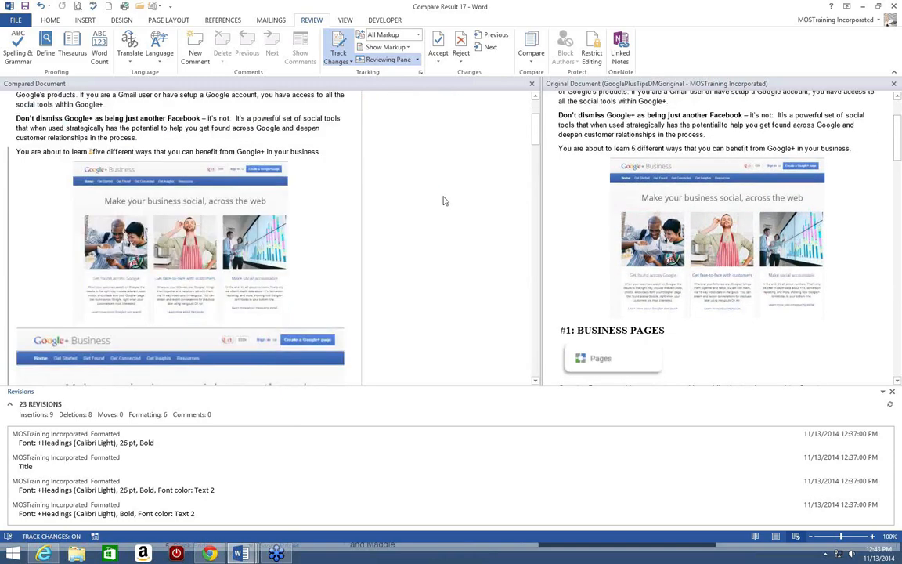
scroll(443, 201, down, 6)
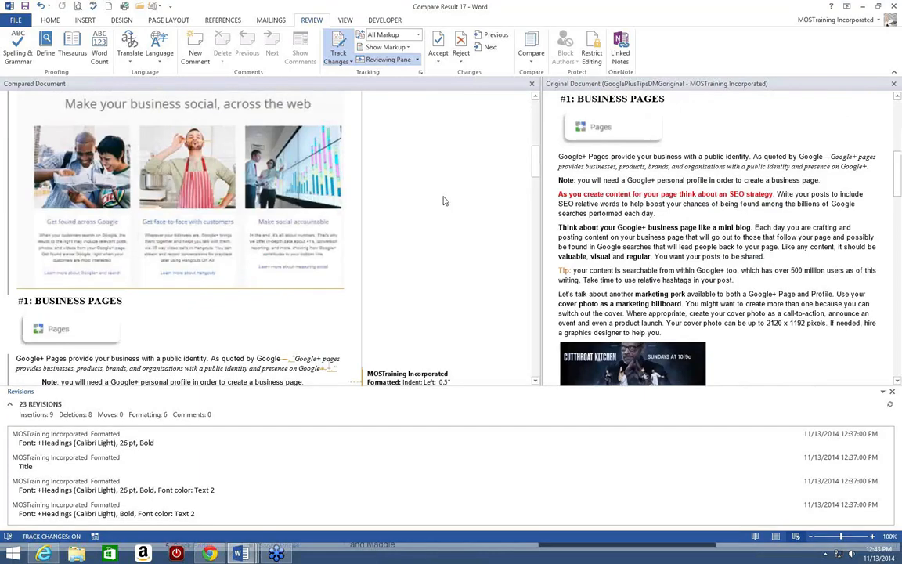
scroll(461, 194, down, 3)
scroll(460, 194, down, 5)
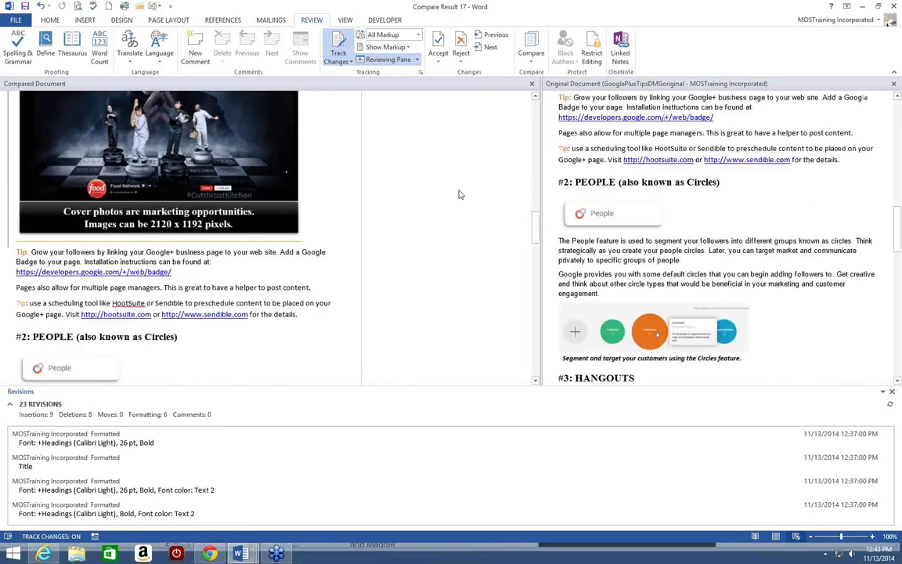
scroll(459, 194, up, 3)
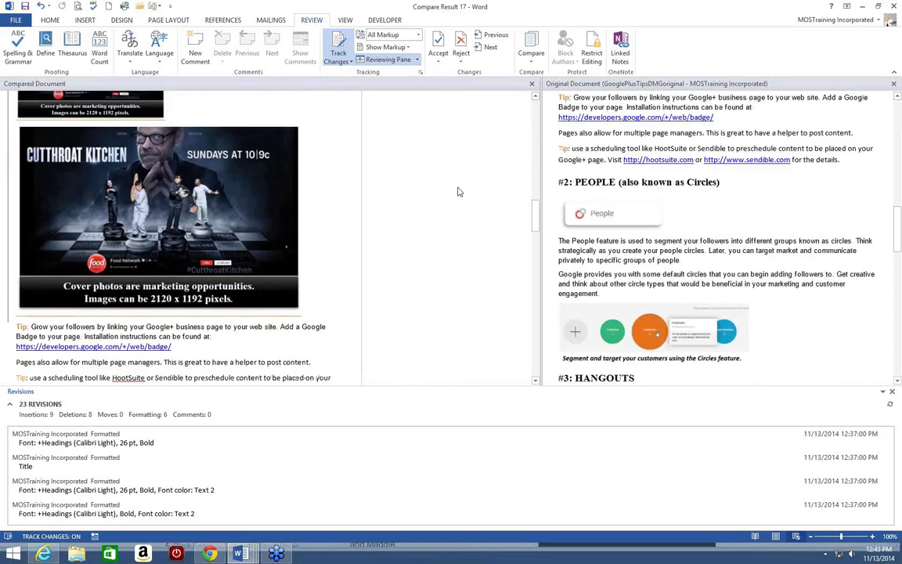
scroll(461, 190, up, 6)
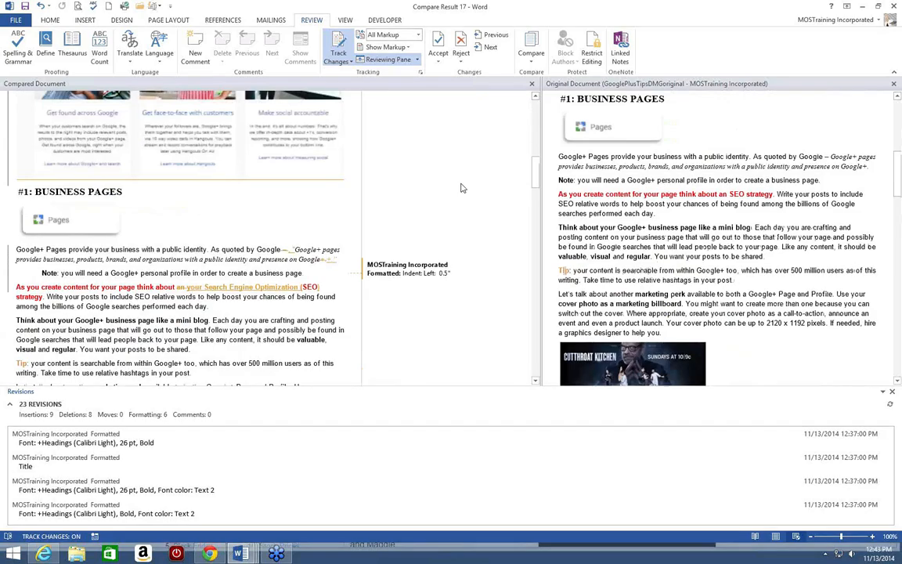
scroll(461, 188, down, 6)
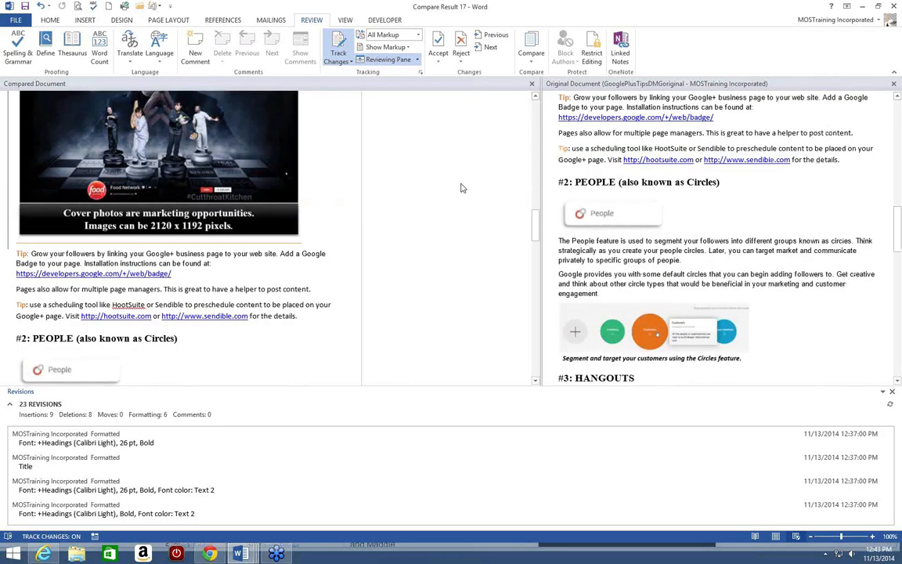
scroll(460, 188, down, 20)
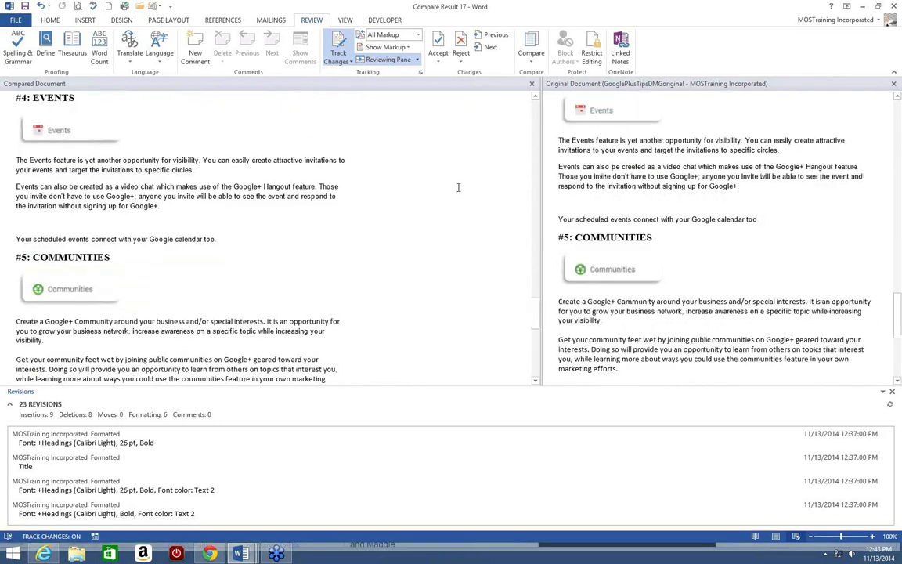
scroll(459, 187, up, 2)
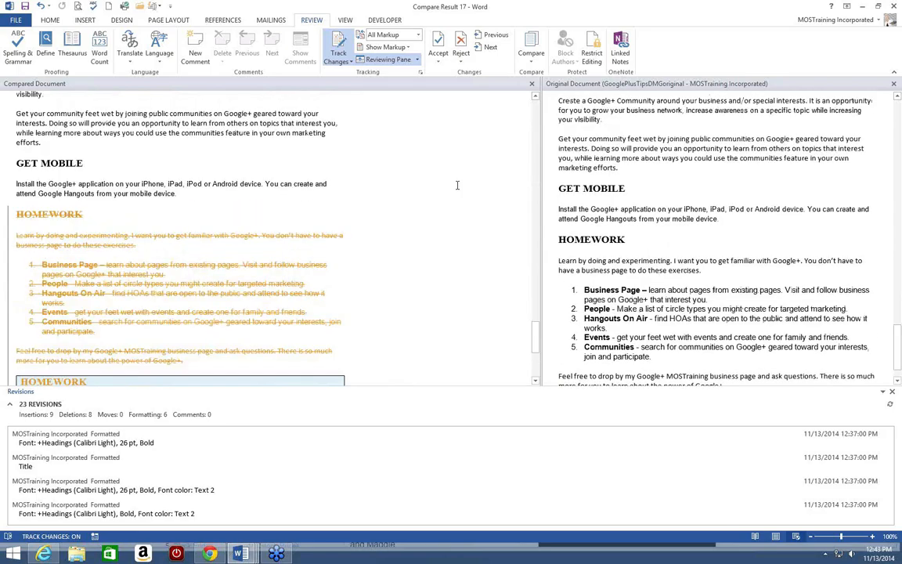
scroll(457, 185, up, 10)
scroll(452, 180, down, 12)
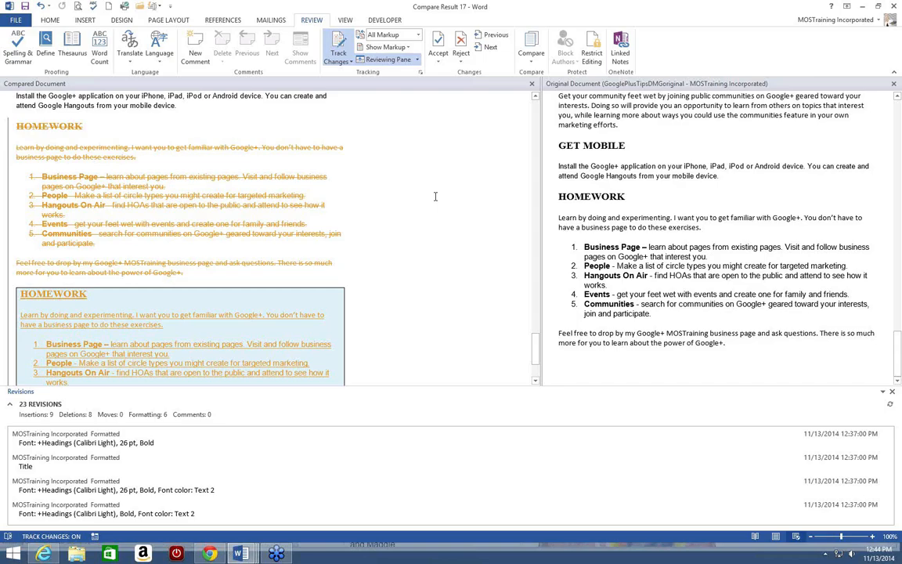
scroll(435, 196, up, 1)
scroll(436, 196, up, 8)
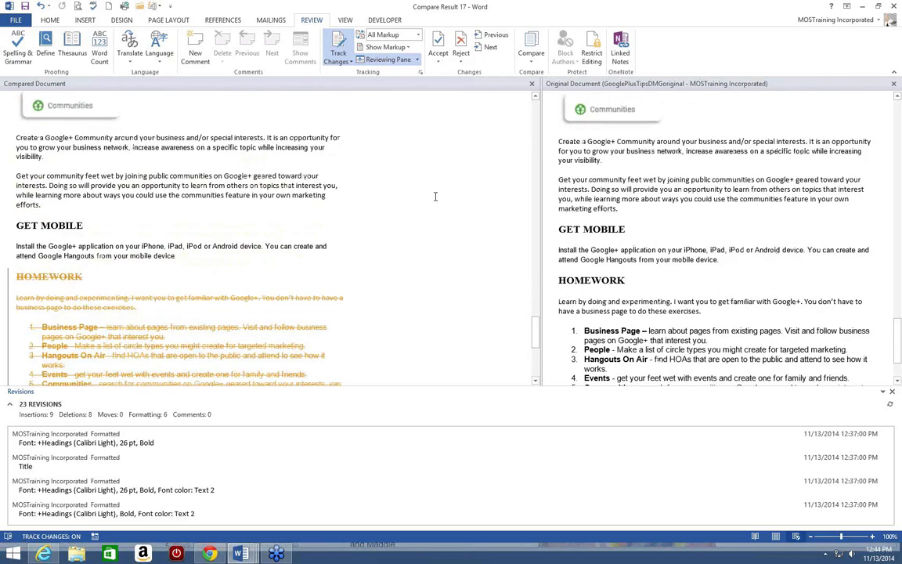
scroll(435, 191, up, 7)
Show the revised source document beside the compared document in place of the original
click(531, 55)
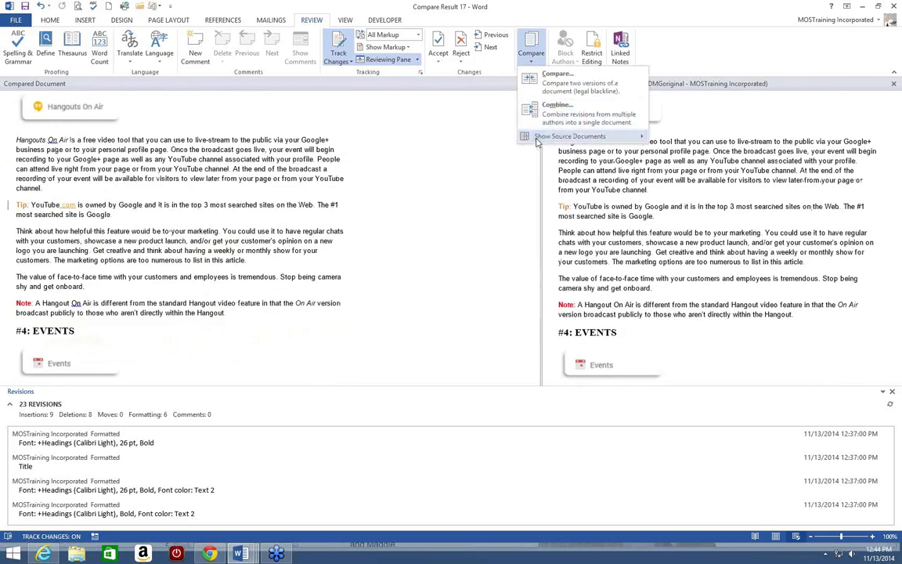
mouse_move(537, 139)
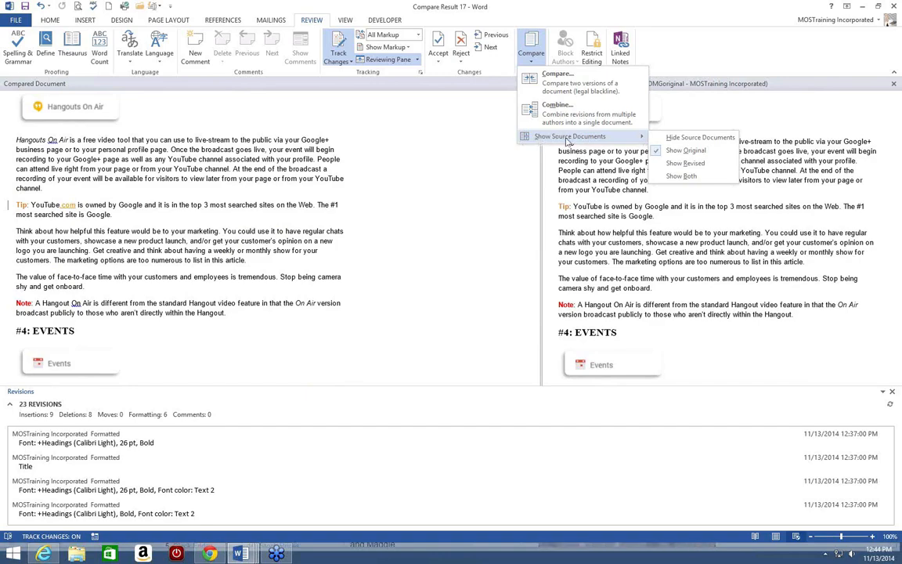
click(664, 174)
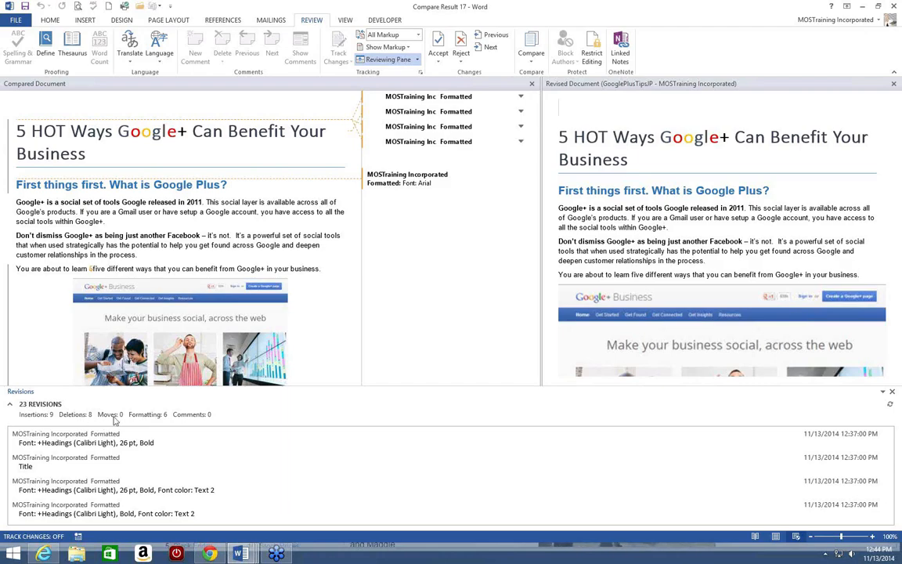
Look through the formatting and deletion entries in the detailed list of revisions, returning to its beginning
scroll(94, 444, down, 2)
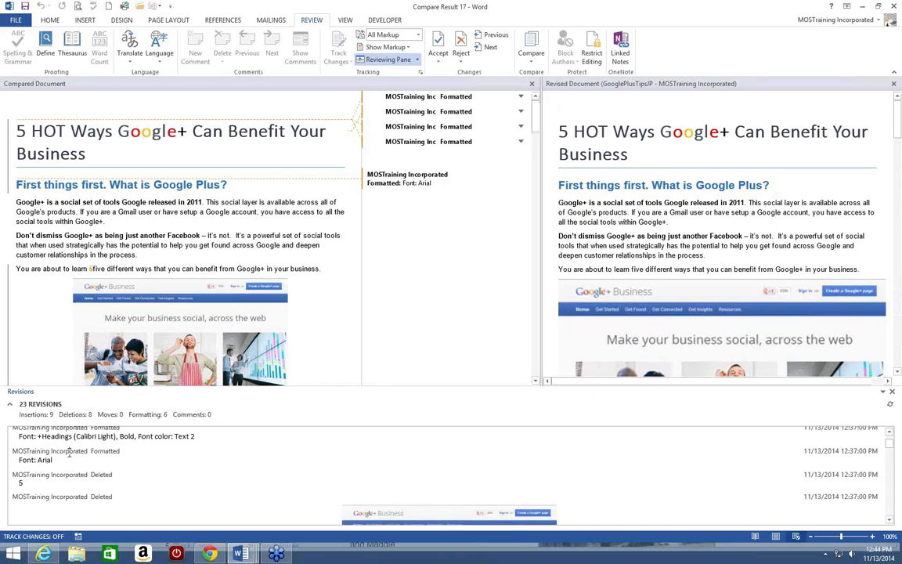
key(ctrl+shift+e)
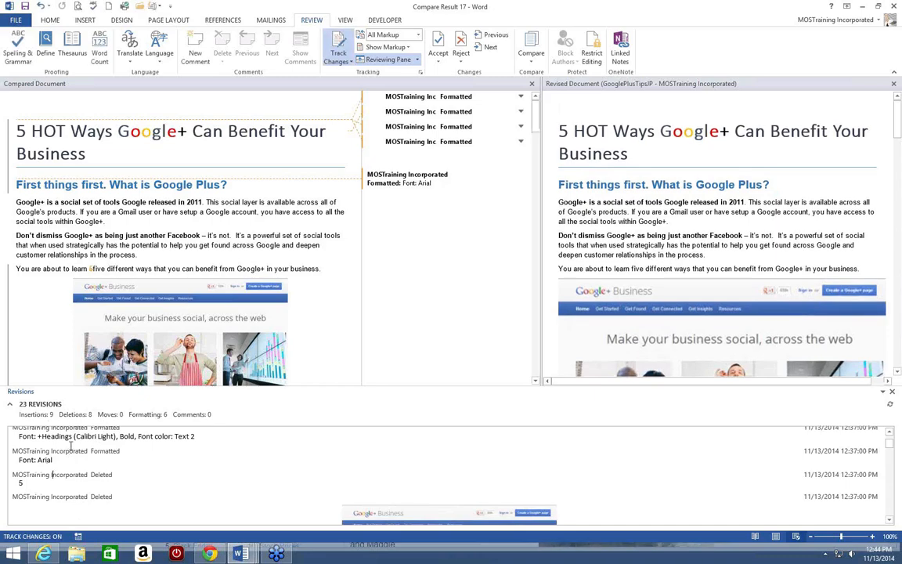
scroll(65, 443, up, 3)
scroll(65, 443, down, 2)
scroll(47, 446, up, 2)
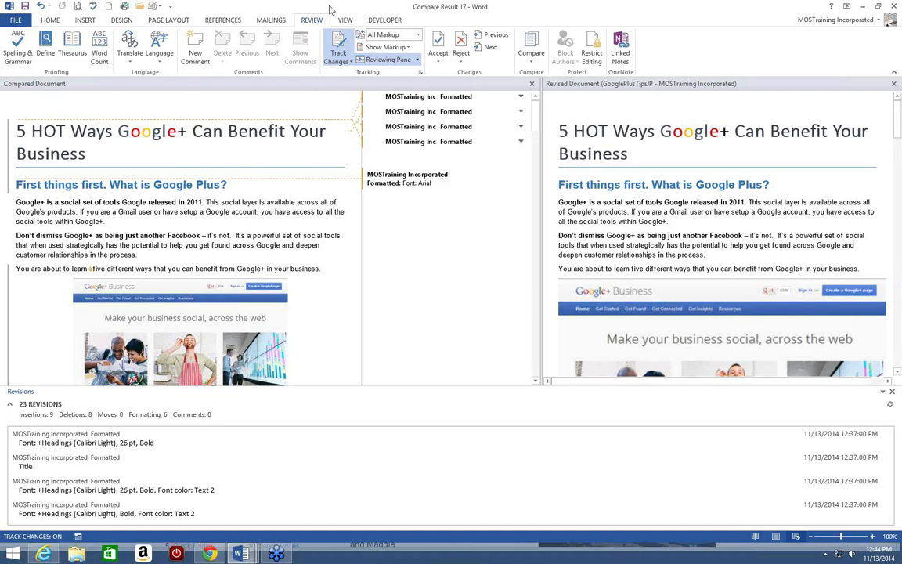
Hide the detailed list of revisions and show both the original and revised source documents beside the compared document
click(381, 60)
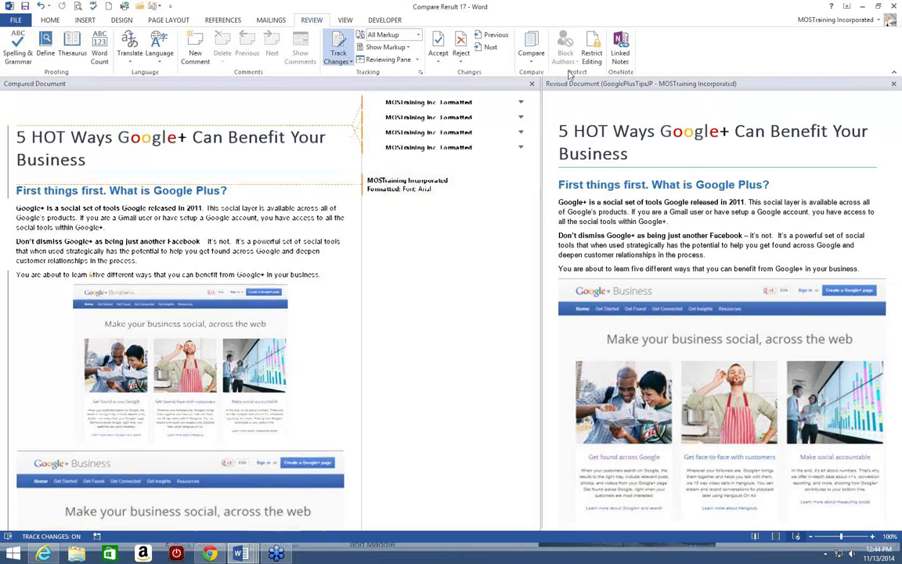
click(531, 47)
click(642, 166)
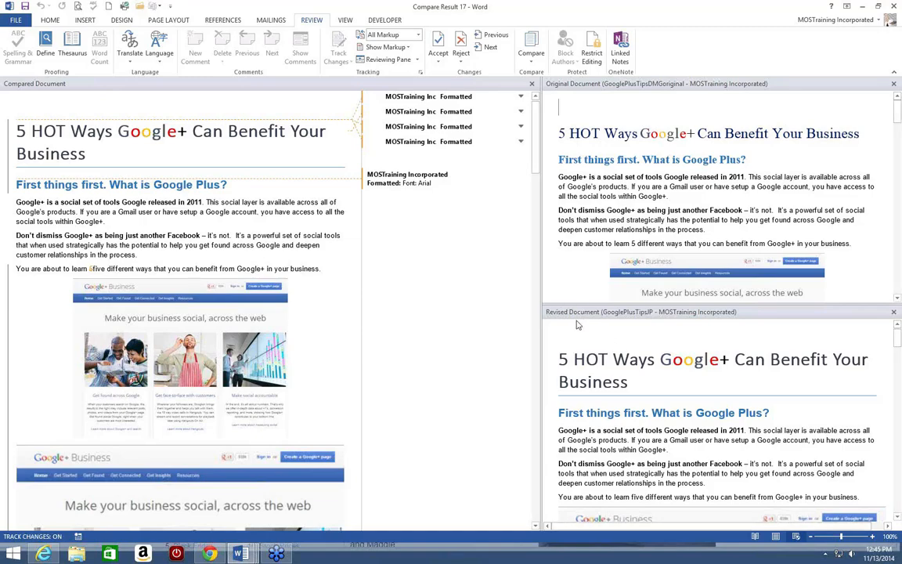
Close the comparison result without saving its changes
click(533, 62)
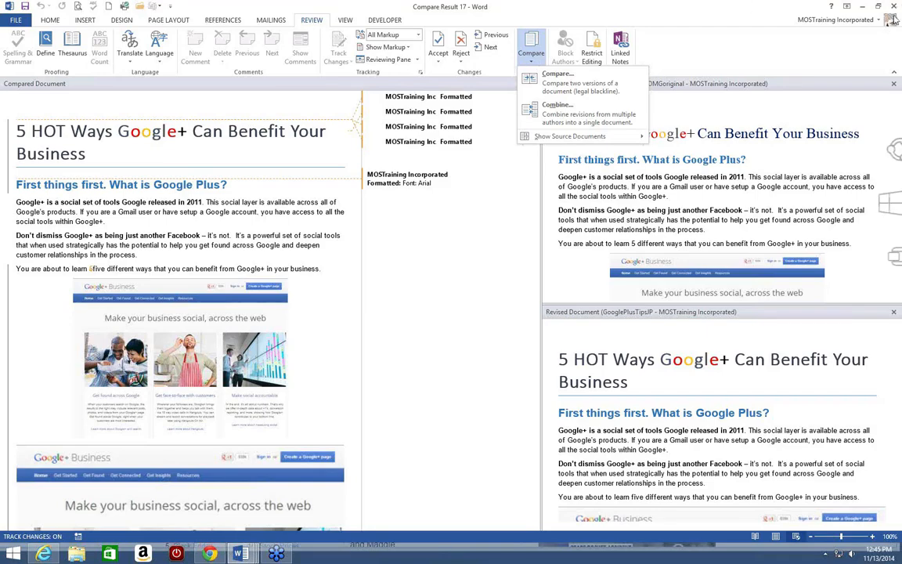
click(895, 48)
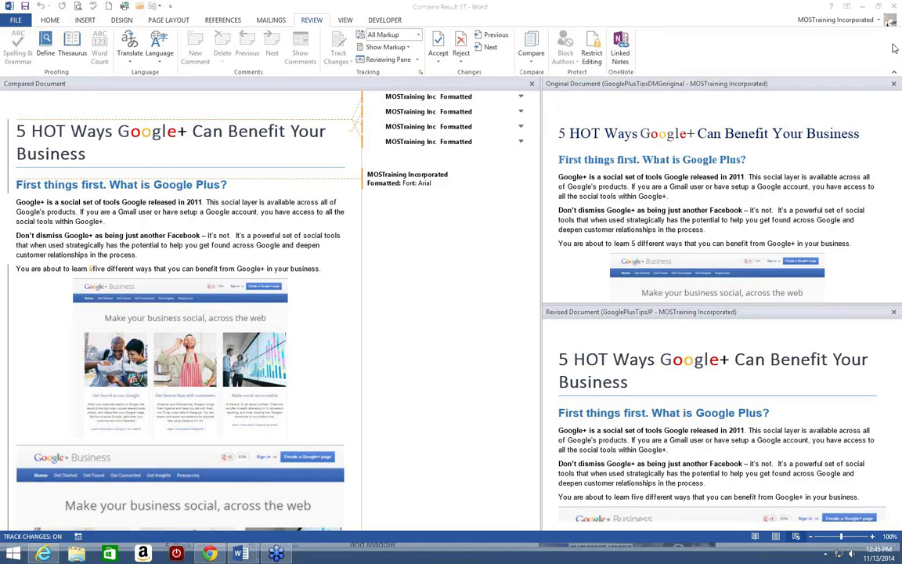
click(894, 7)
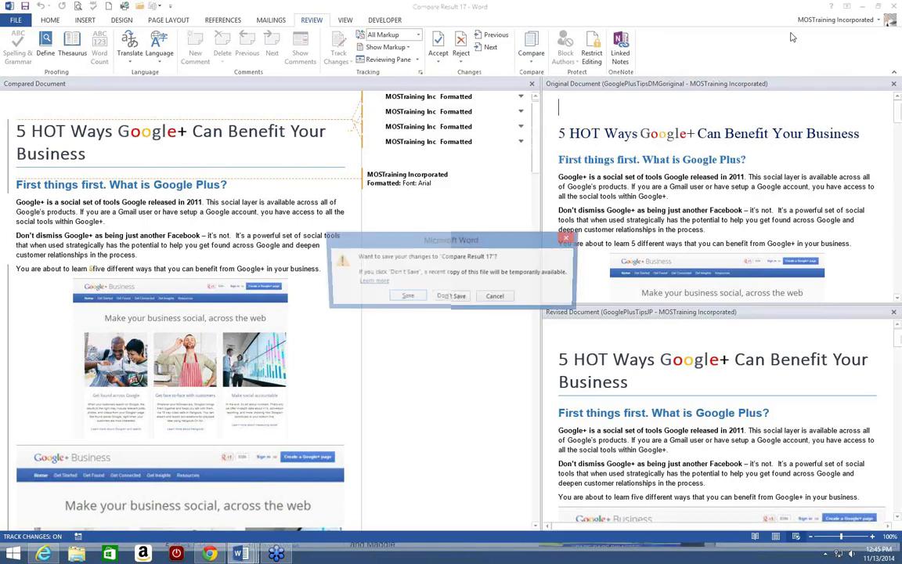
click(451, 298)
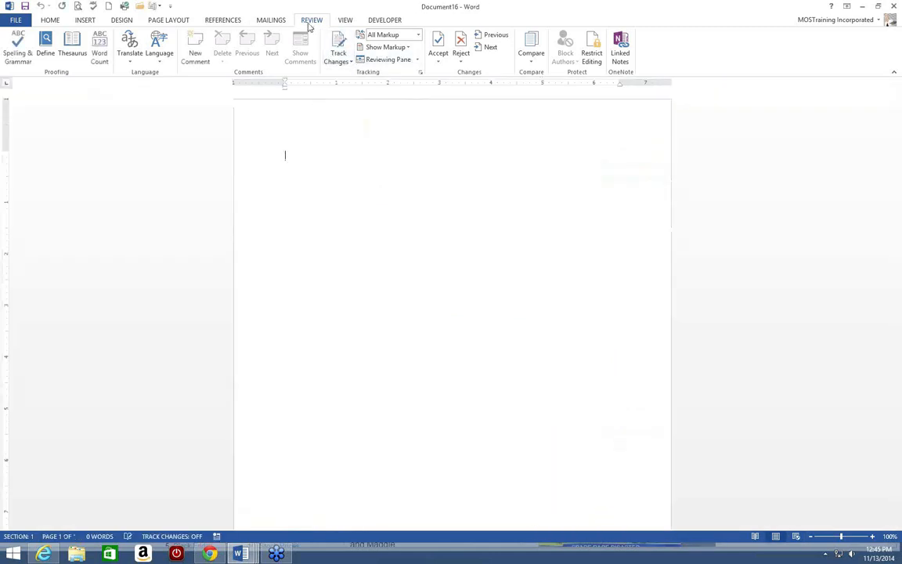
Start combining revisions from multiple authors and choose GooglePlusTipsDMGoriginal as the original document
click(531, 61)
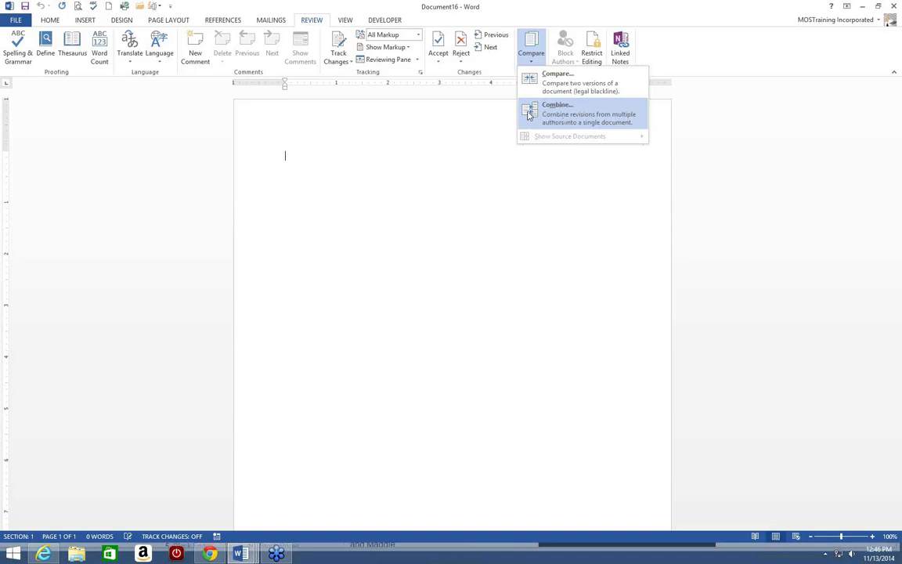
click(567, 119)
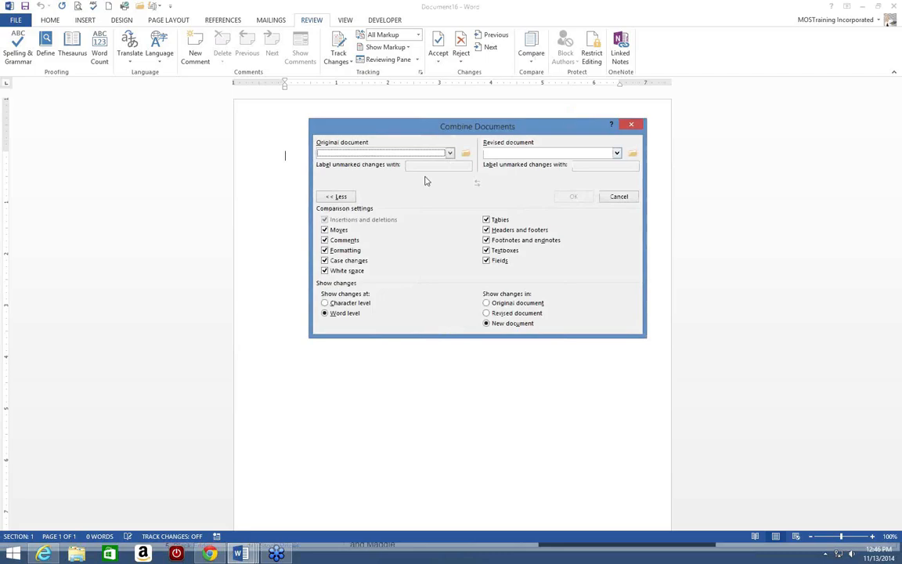
click(450, 154)
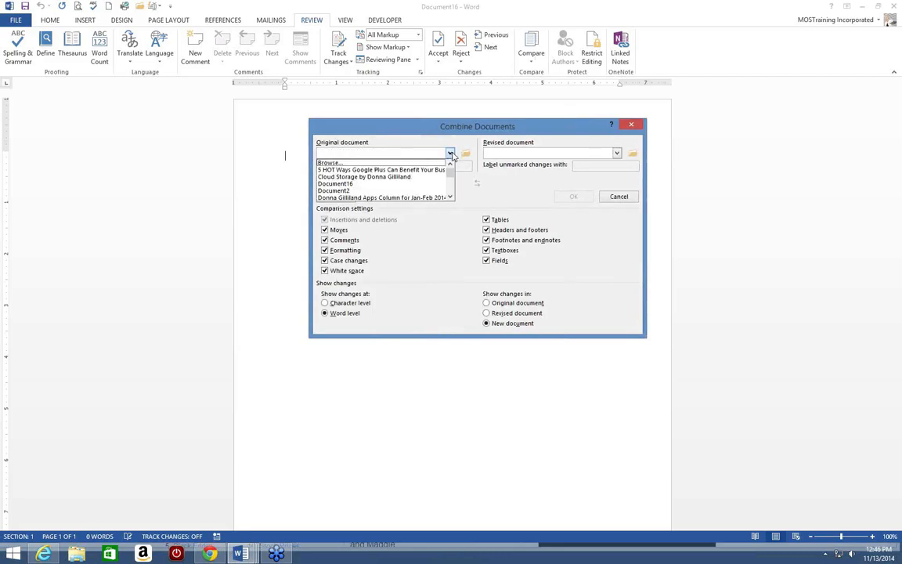
click(465, 157)
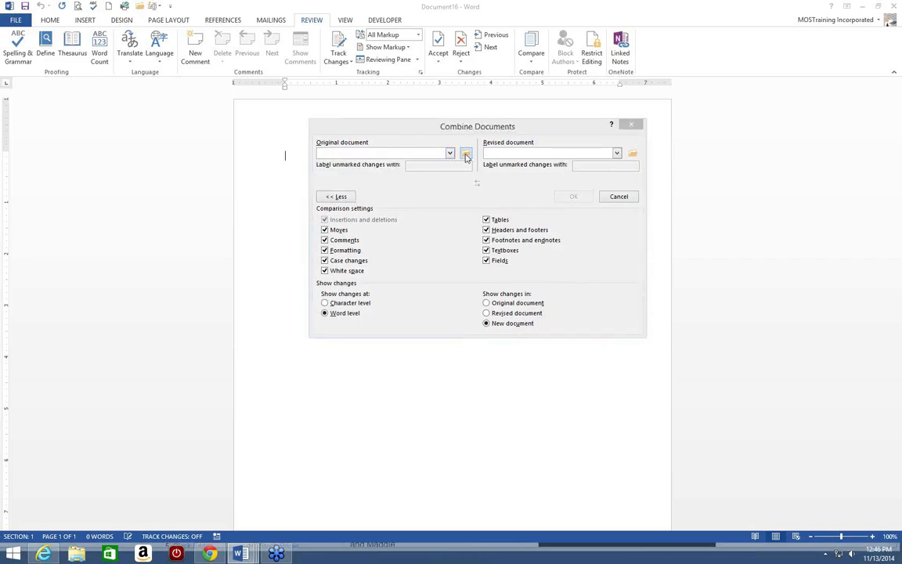
click(377, 208)
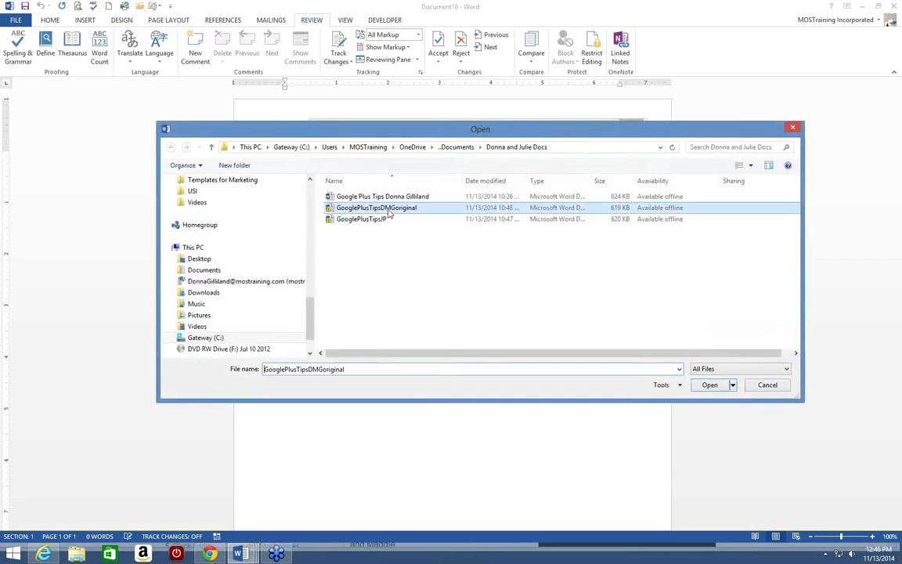
click(709, 385)
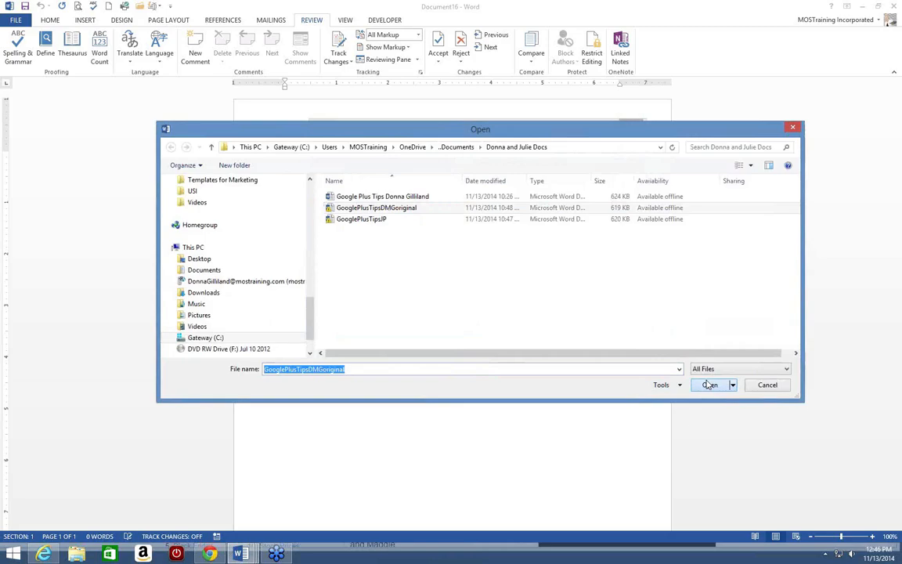
Choose GooglePlusTipsJP as the revised document for the combination
click(617, 152)
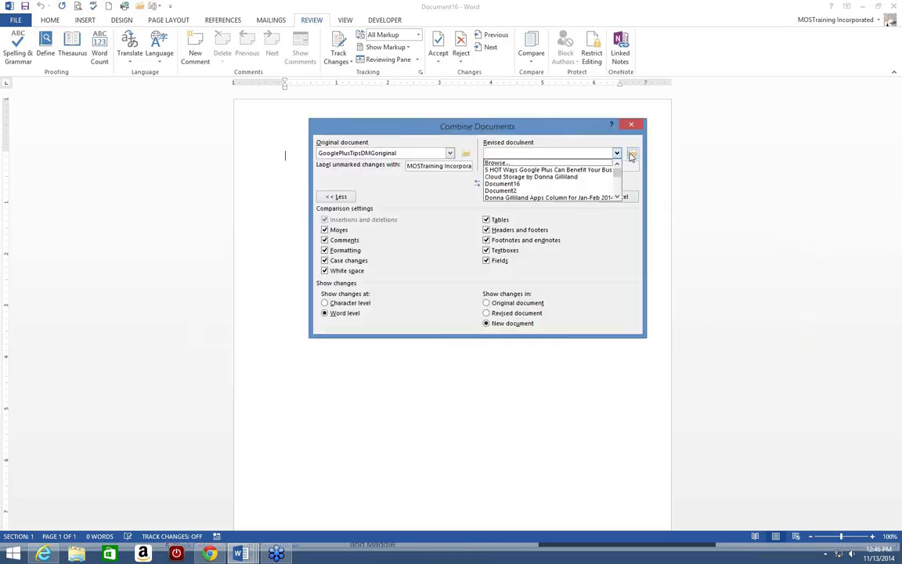
click(632, 155)
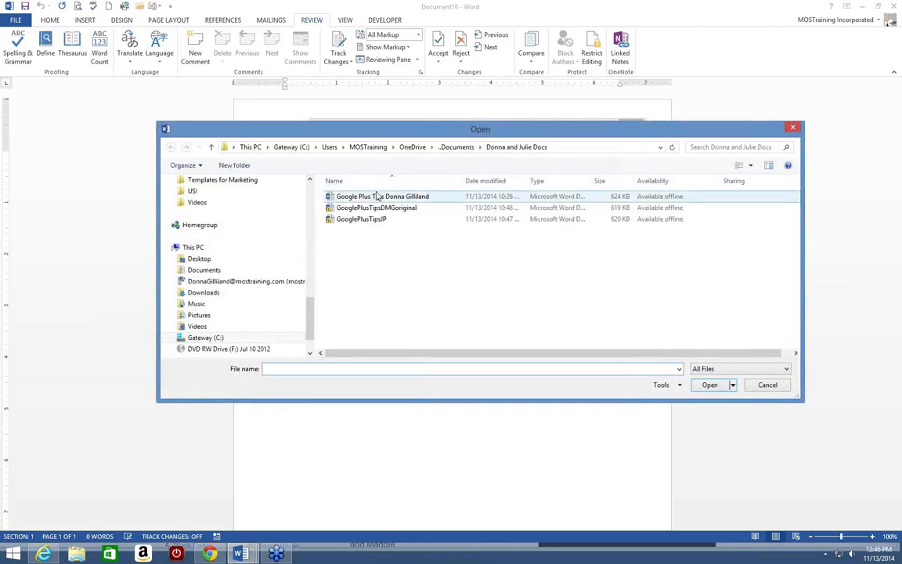
click(361, 219)
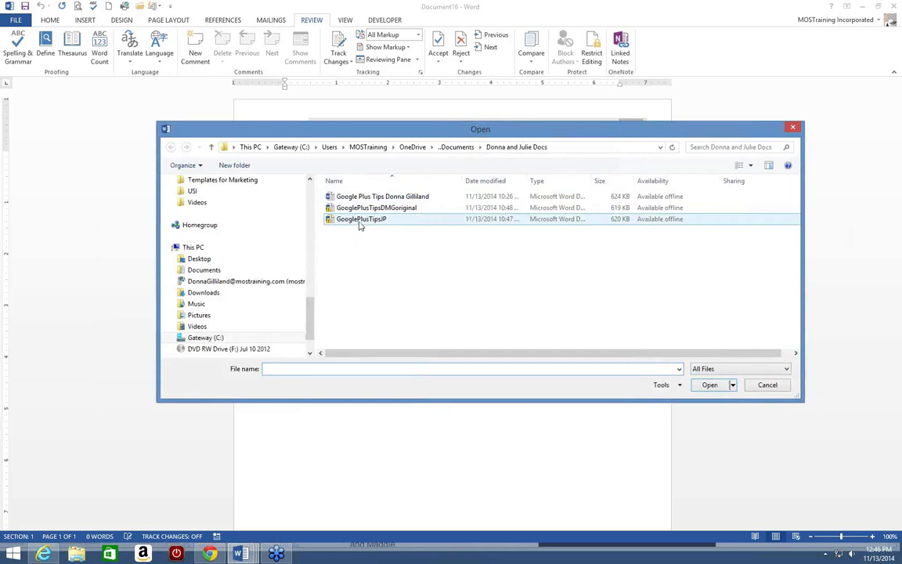
click(710, 385)
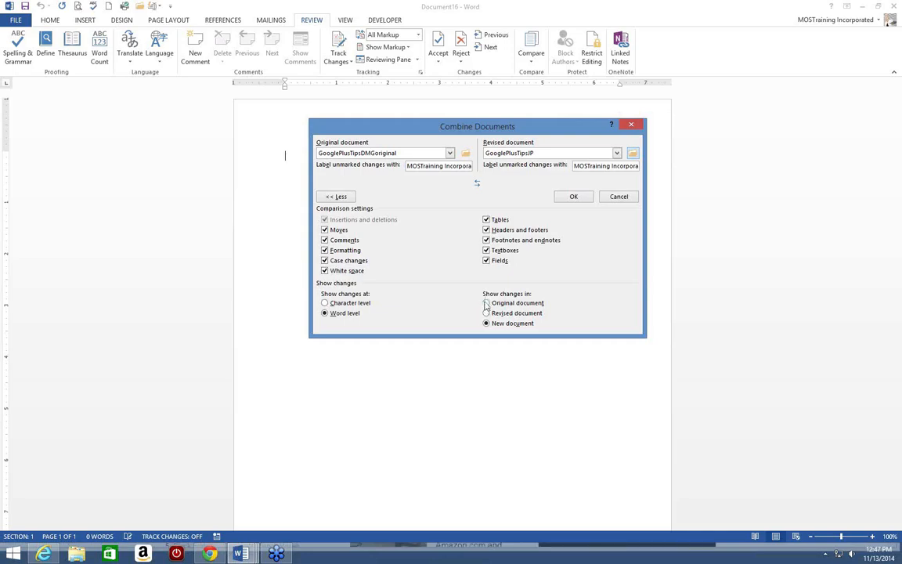
Merge the two documents into a new document, keeping the formatting changes from GooglePlusTipsDMGoriginal
click(571, 202)
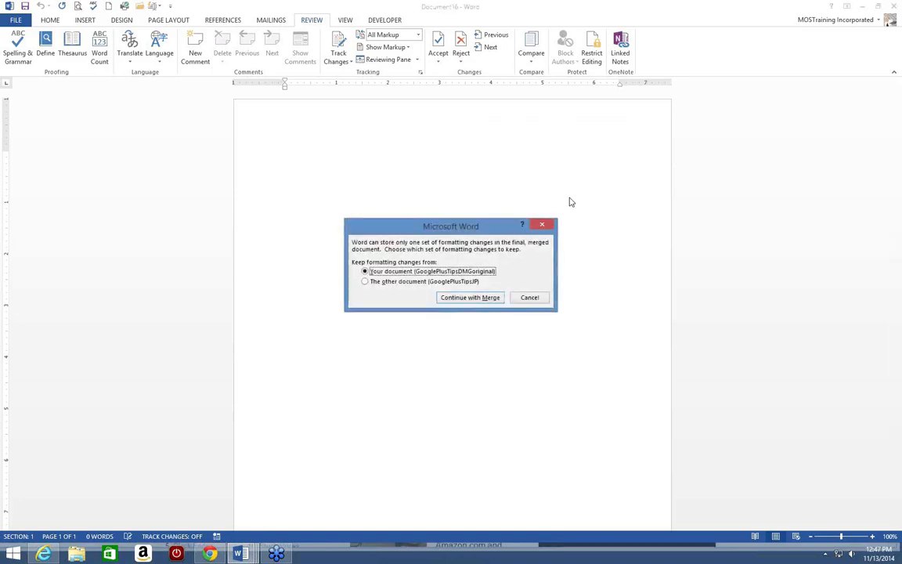
drag(510, 224, 508, 188)
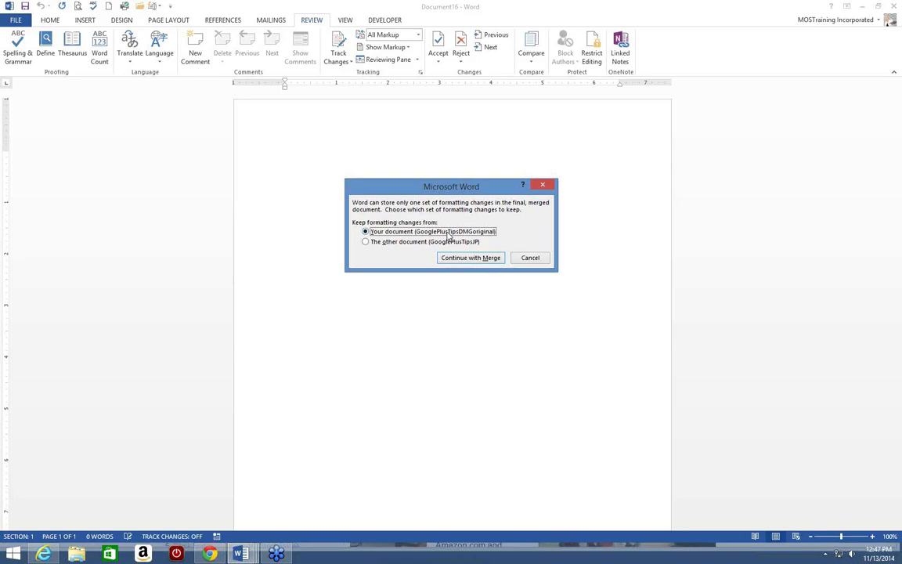
click(467, 261)
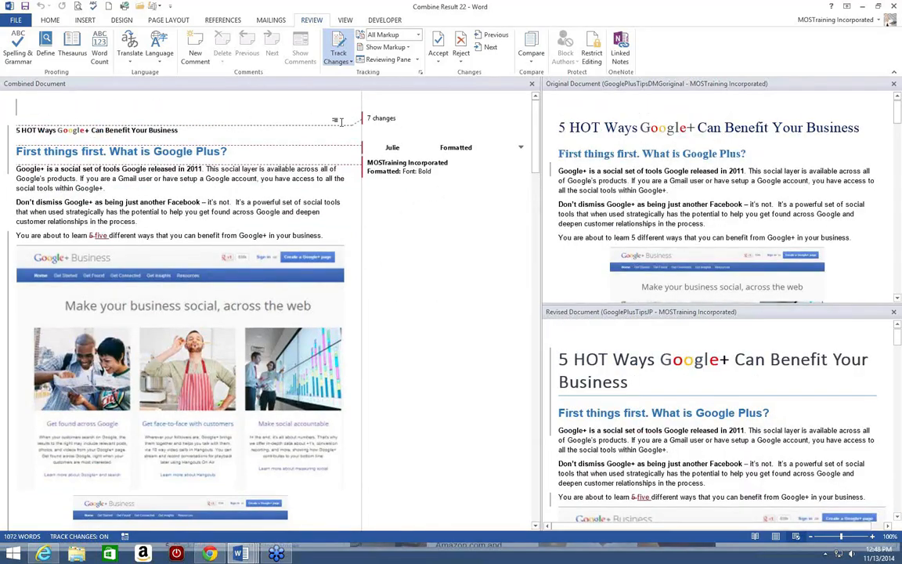
Show only the revised source document beside the combined document and look through both, returning to their beginning
click(531, 63)
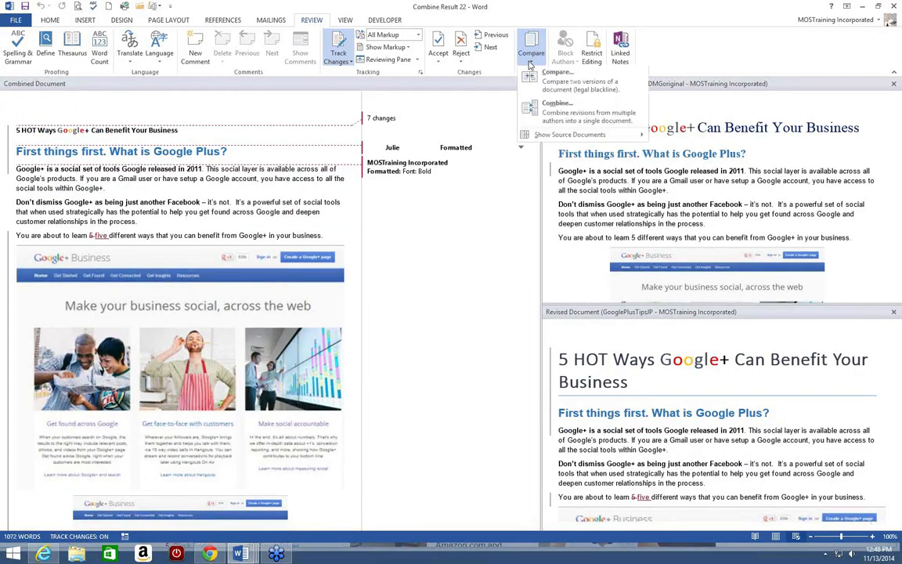
mouse_move(546, 140)
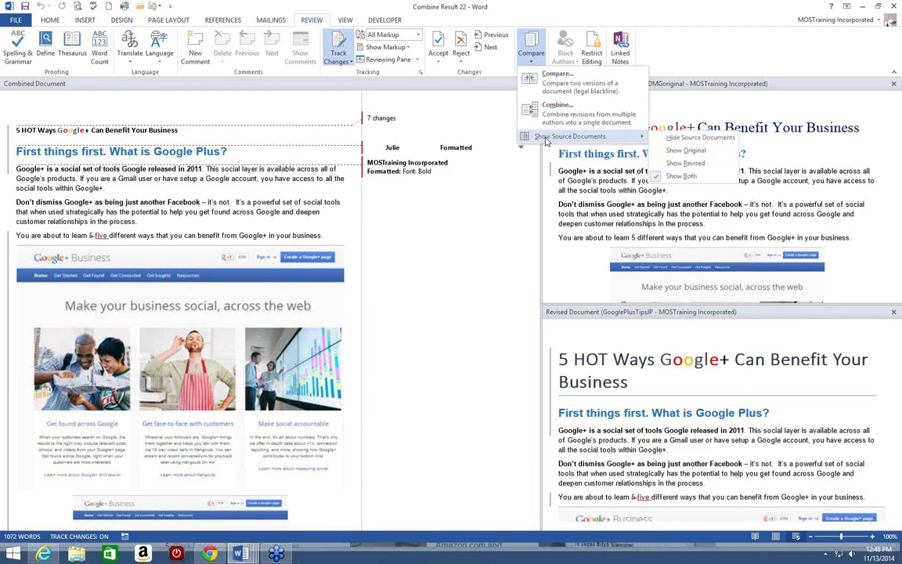
click(674, 165)
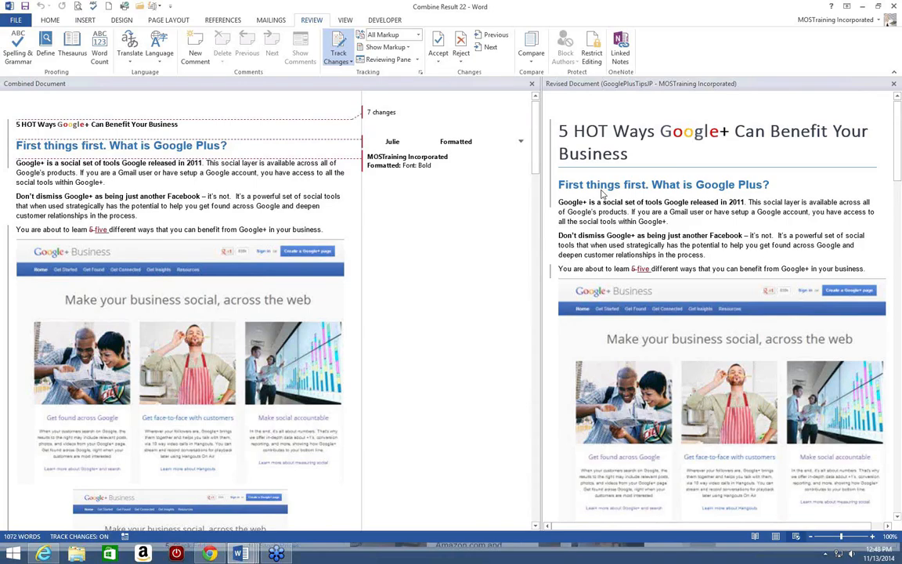
scroll(602, 194, down, 3)
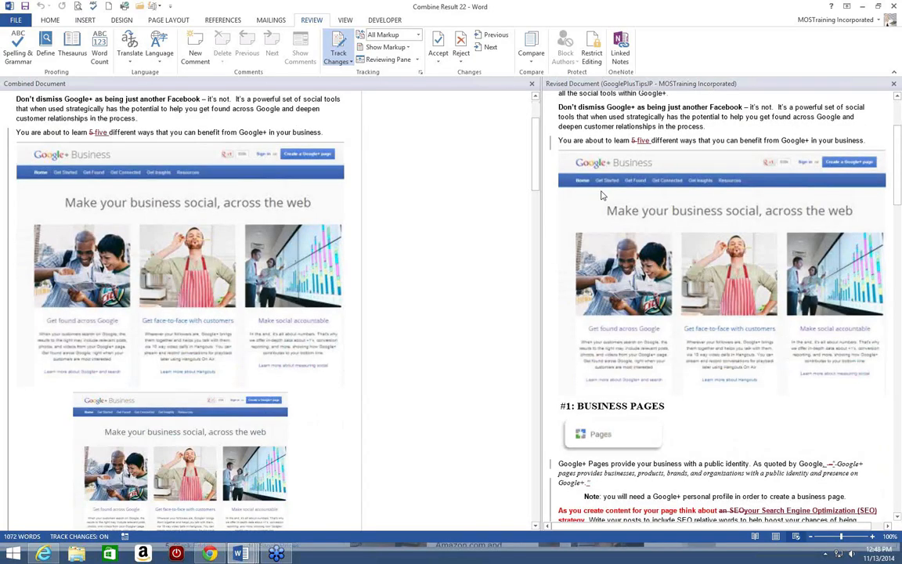
scroll(497, 217, down, 6)
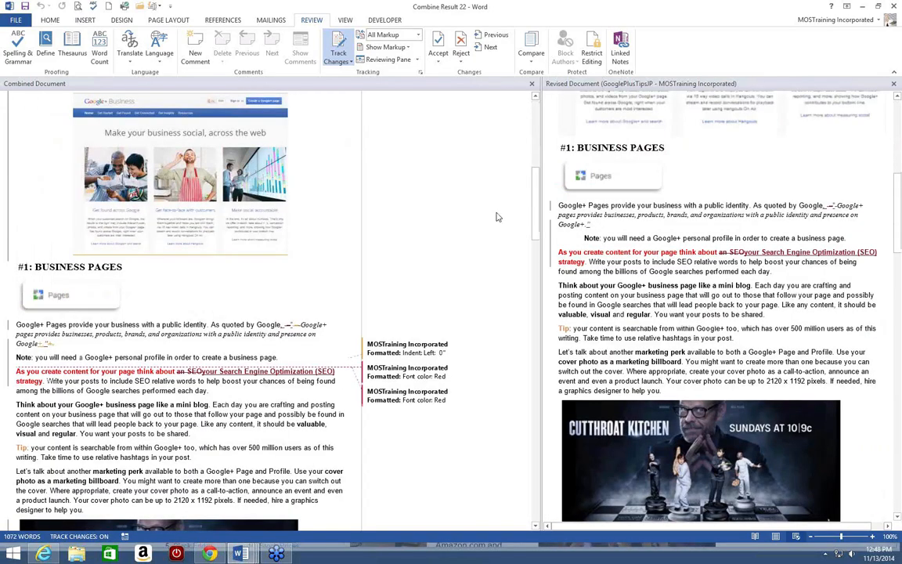
scroll(496, 217, up, 10)
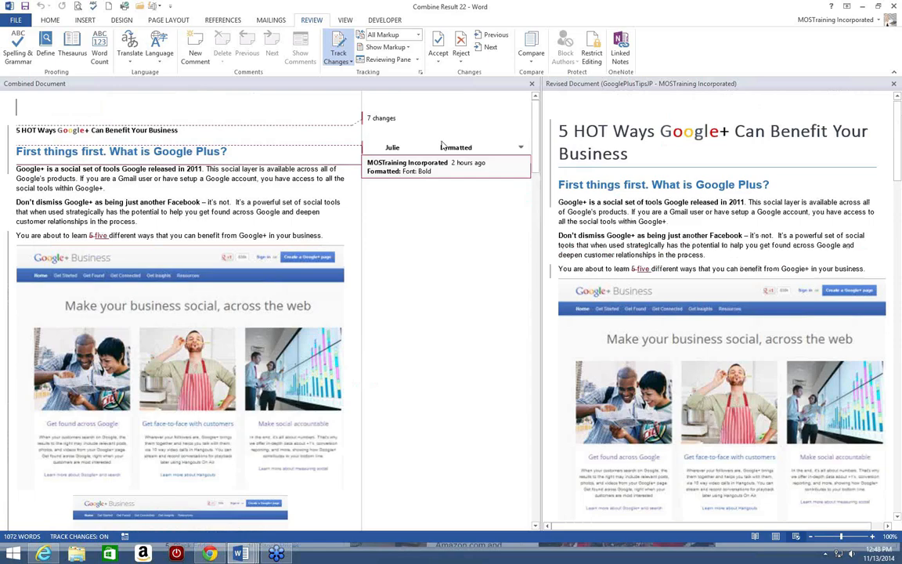
Hide the source documents so that only the combined document is displayed
click(533, 66)
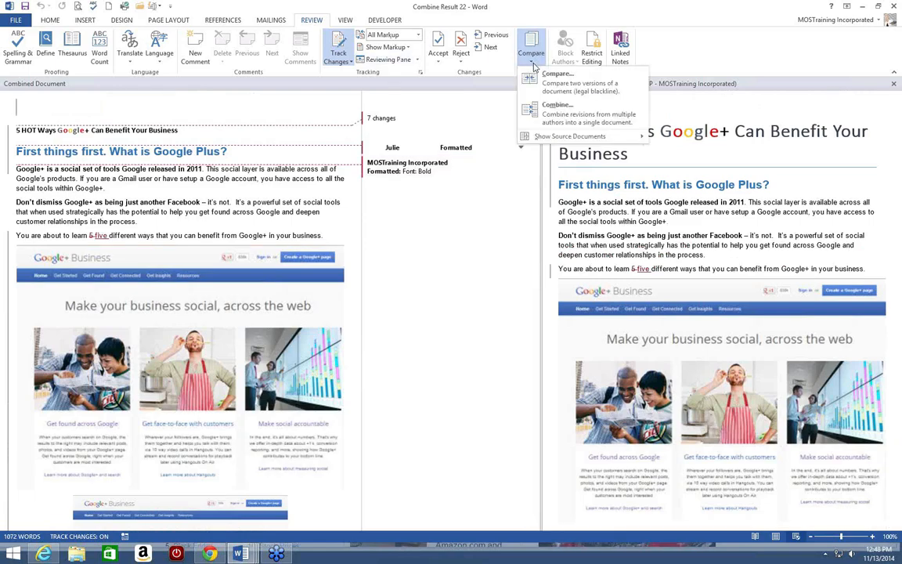
mouse_move(595, 136)
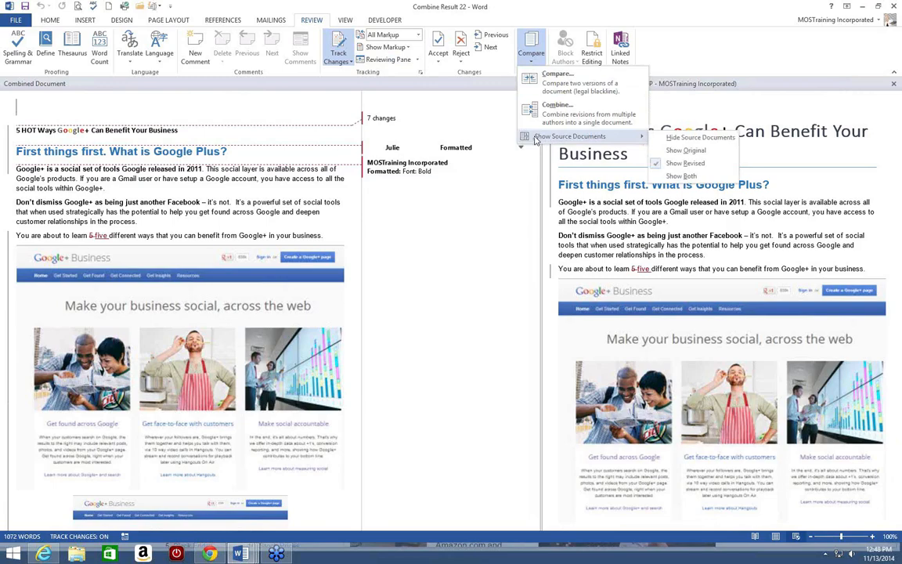
click(670, 139)
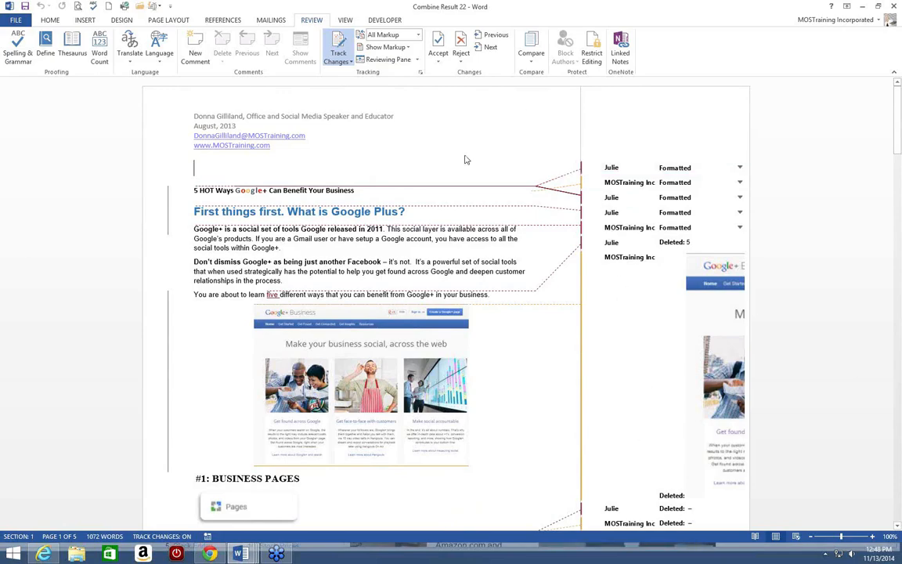
Go to the first tracked change, on the title words "5 HOT Ways", and accept its format change
click(490, 48)
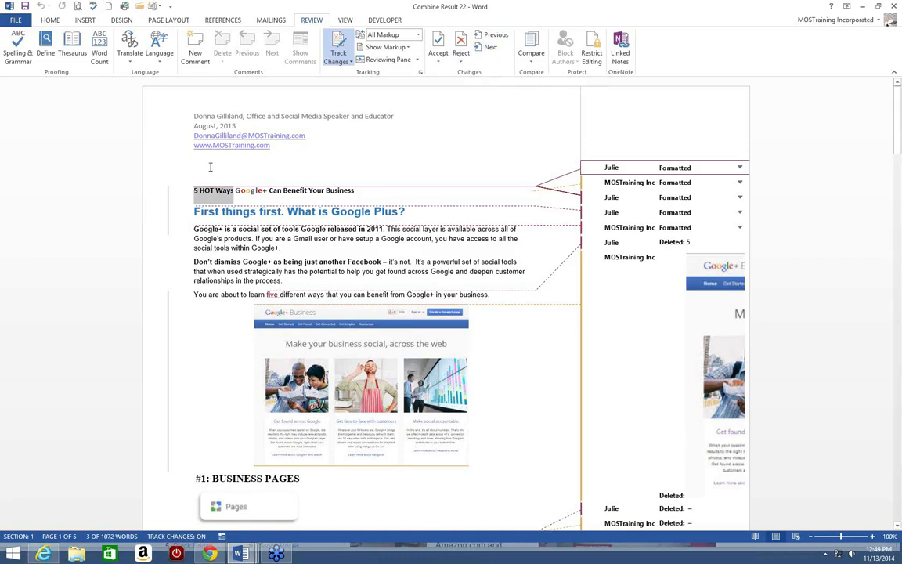
mouse_move(229, 198)
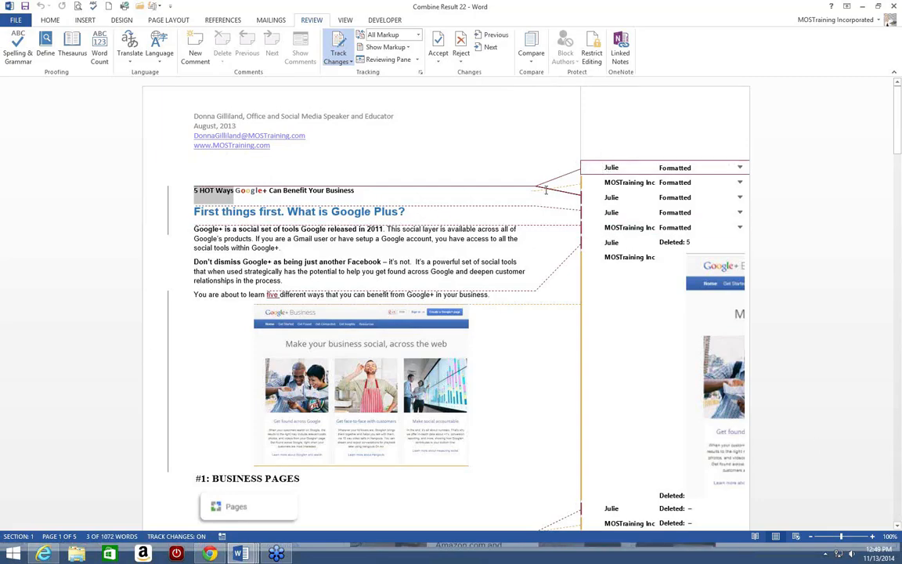
right_click(615, 168)
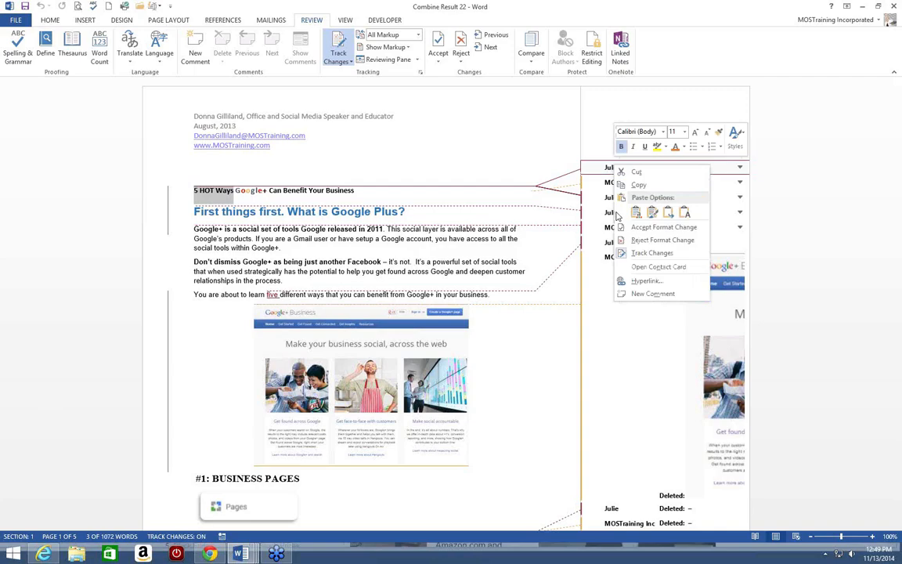
click(658, 227)
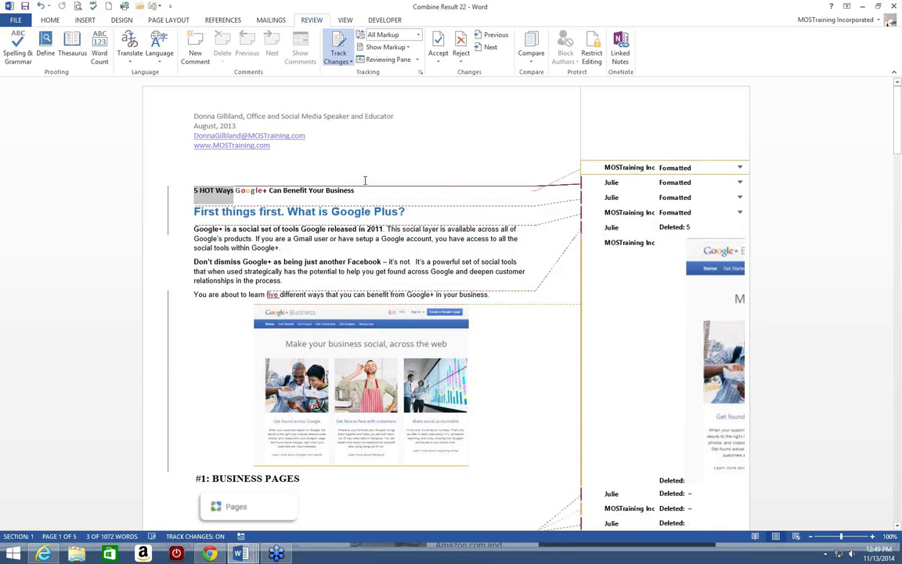
Look through the remaining tracked changes in the combined document and examine the available options for accepting changes
scroll(364, 180, down, 1)
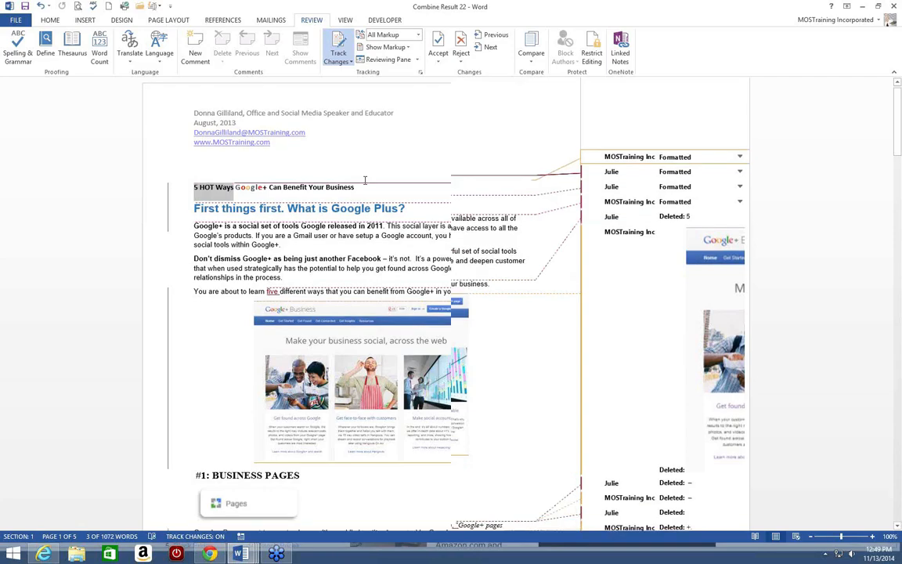
scroll(364, 180, down, 1)
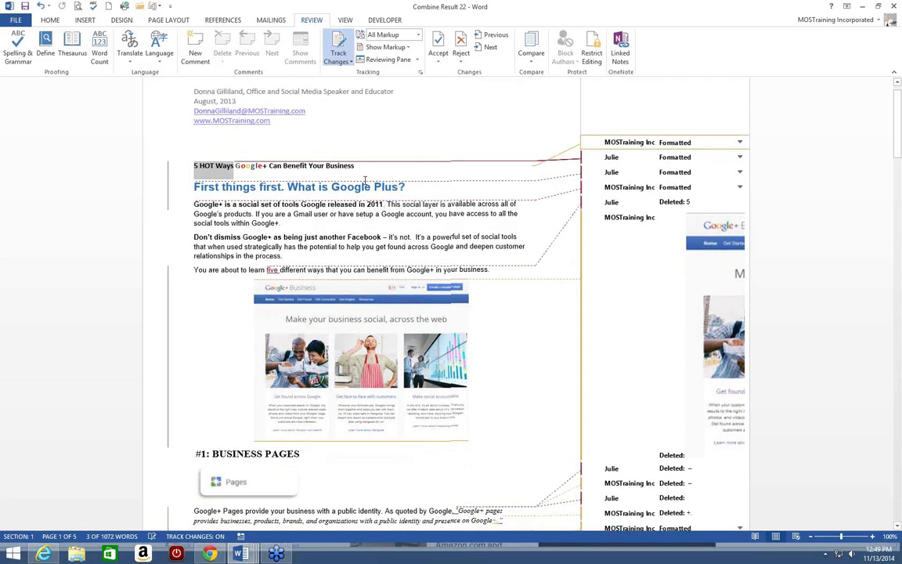
scroll(364, 180, down, 4)
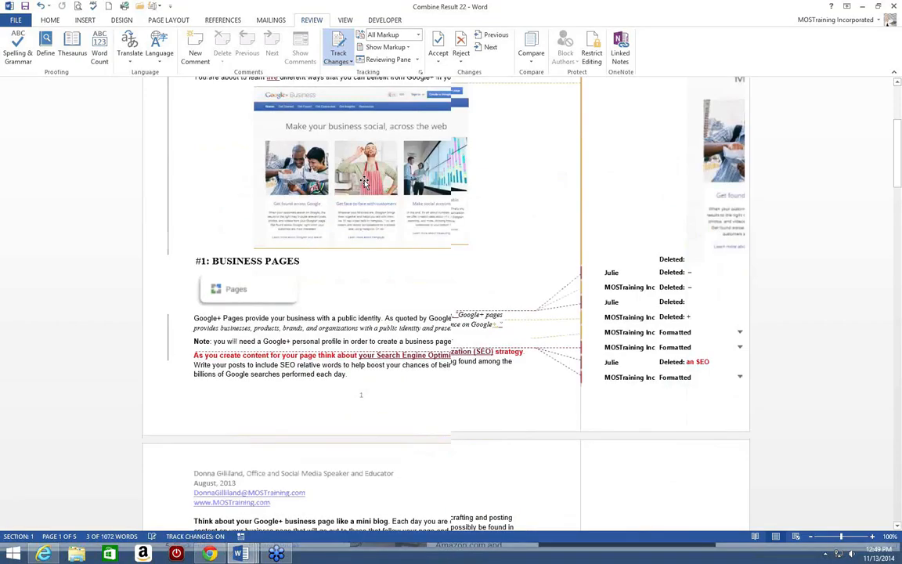
scroll(364, 182, down, 3)
scroll(364, 181, up, 8)
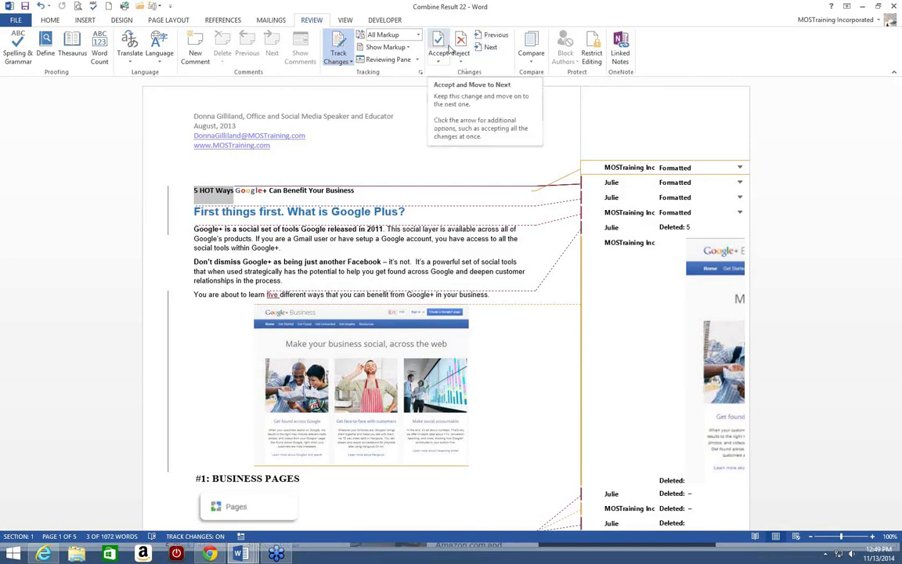
click(441, 65)
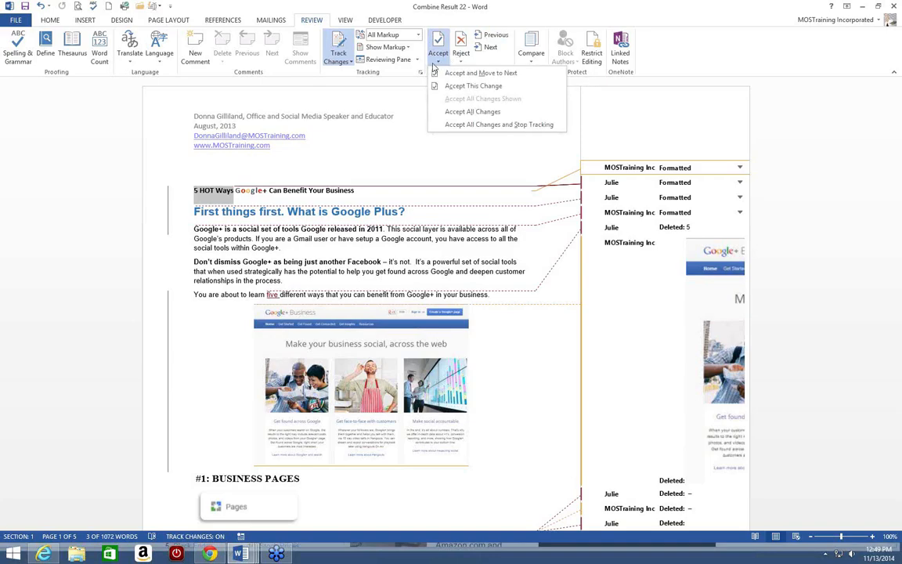
click(438, 66)
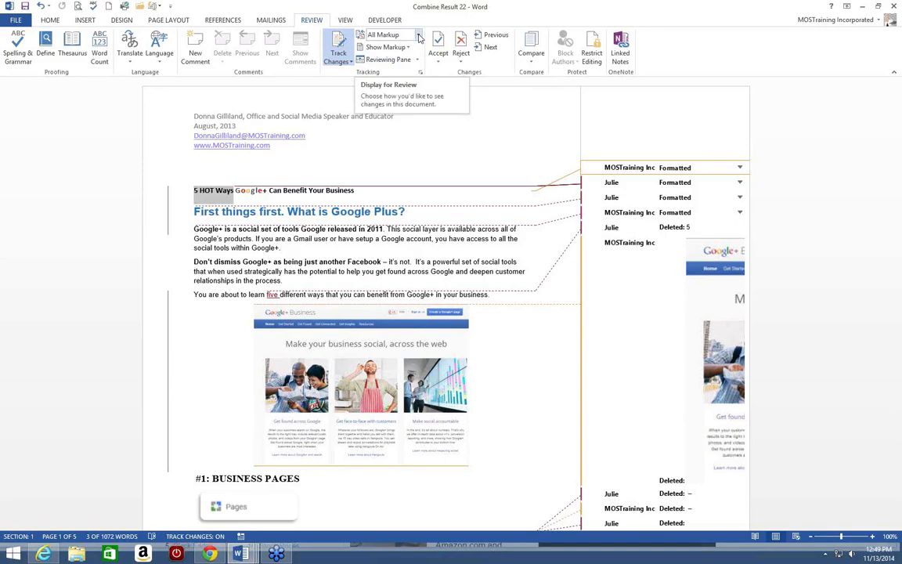
Set the review display to Original to view the combined document without its tracked changes
click(419, 37)
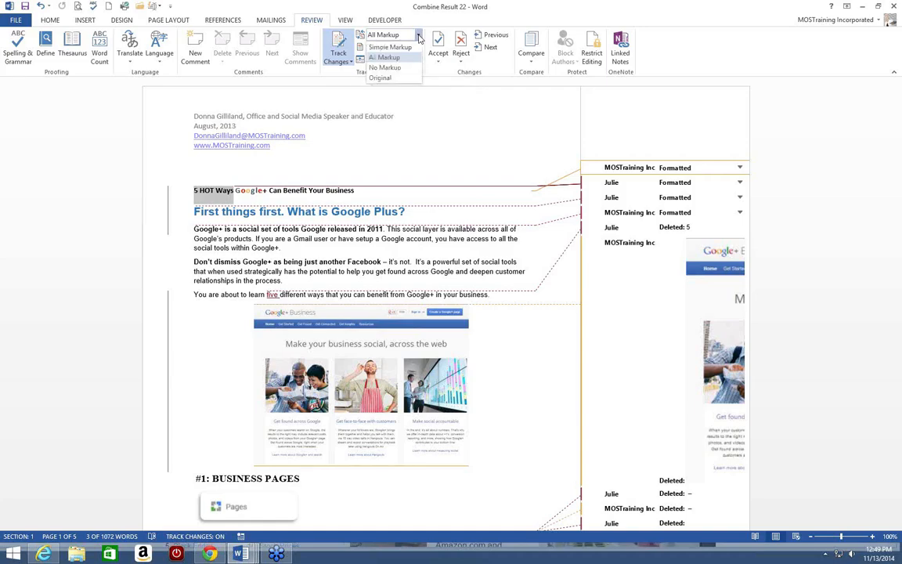
click(400, 78)
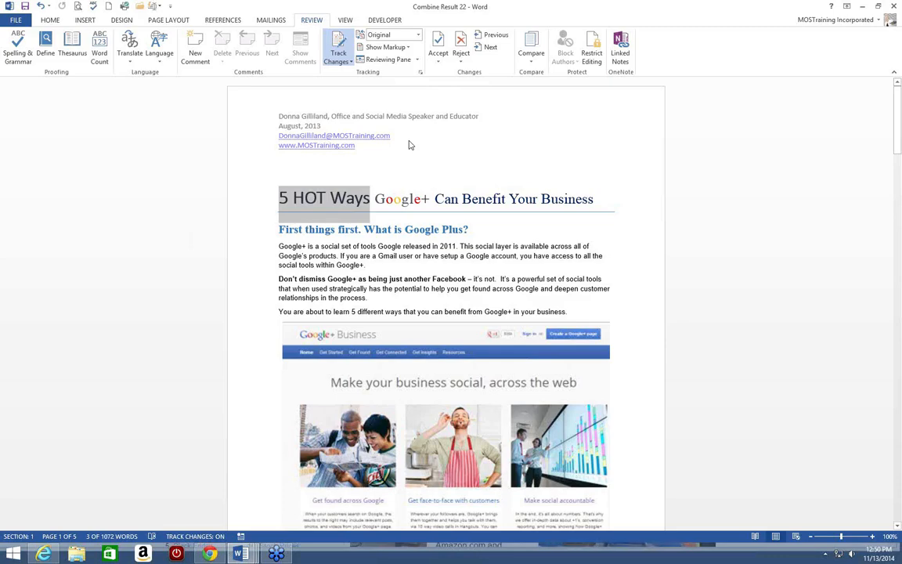
click(419, 36)
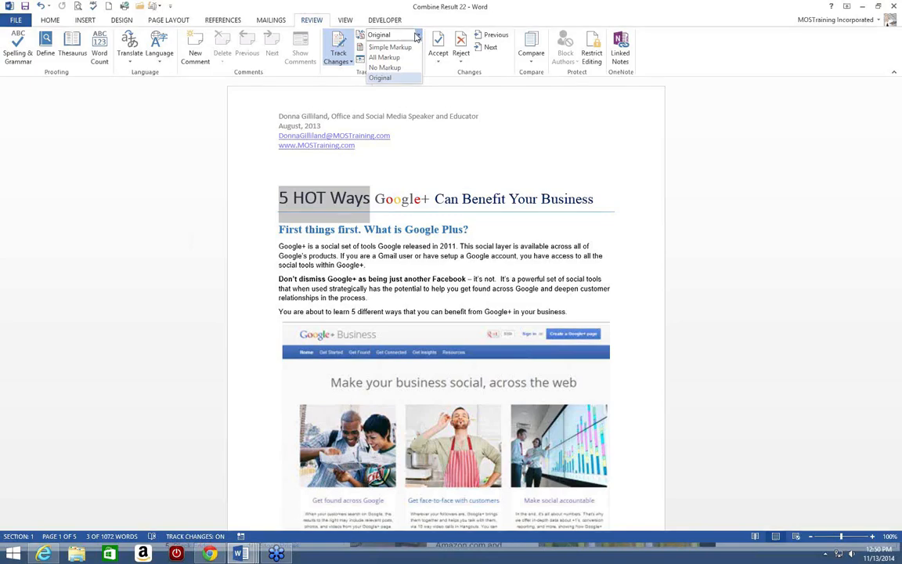
click(420, 37)
click(420, 37)
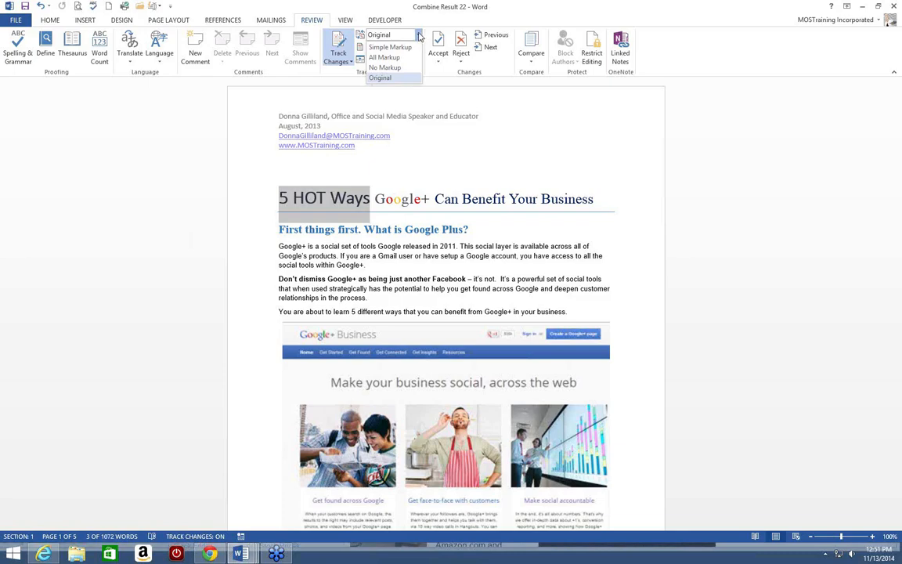
Set the review display to Simple Markup, and reveal all tracked changes again from the change bar beside the title
click(420, 36)
click(419, 36)
click(405, 47)
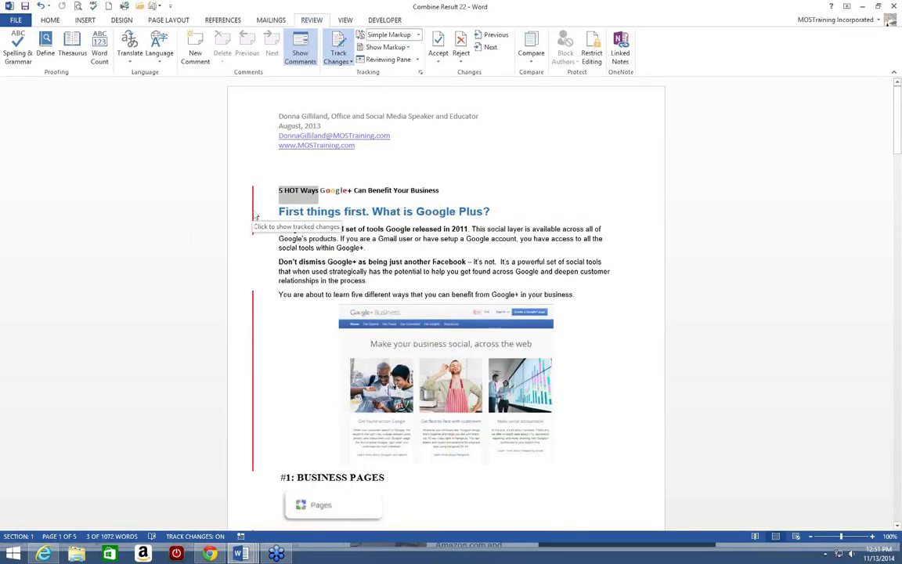
click(254, 217)
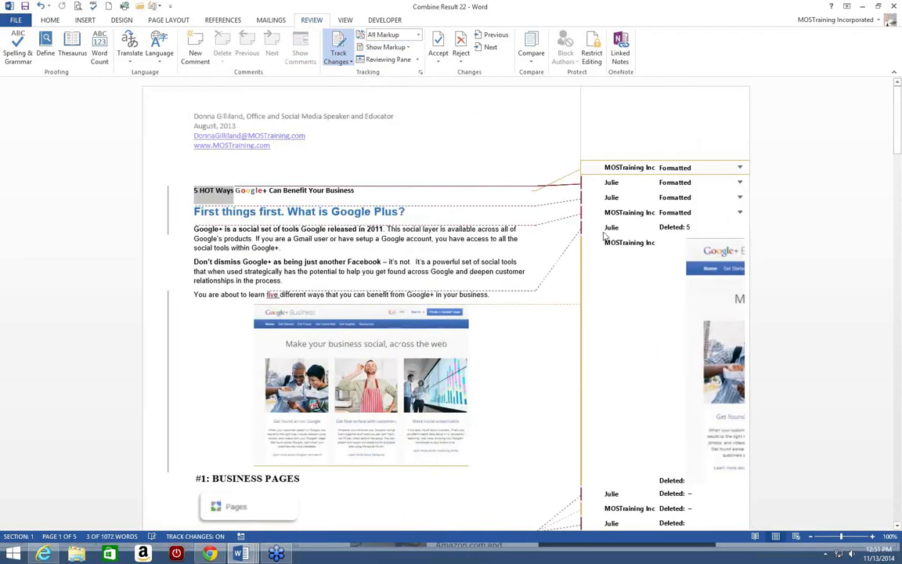
Accept all remaining changes in the combined document and stop tracking
click(440, 66)
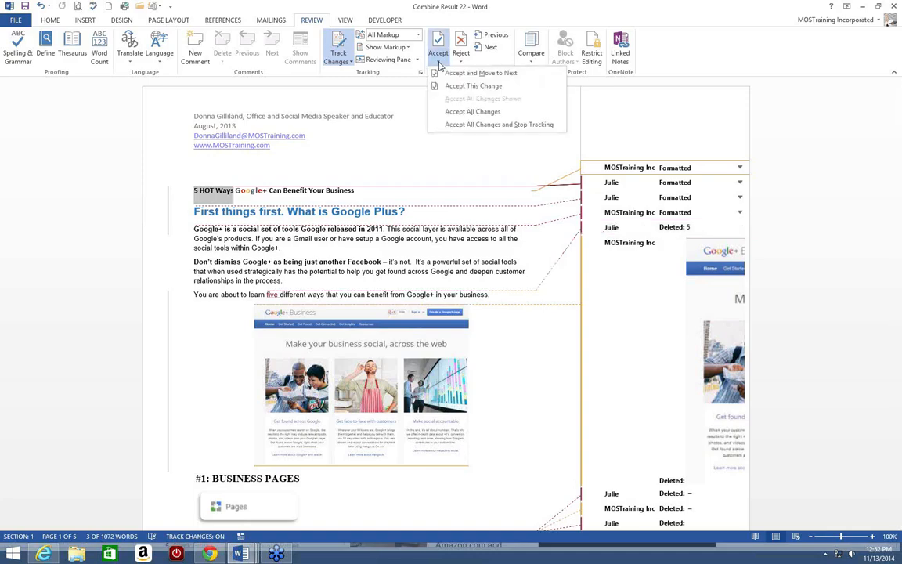
click(441, 127)
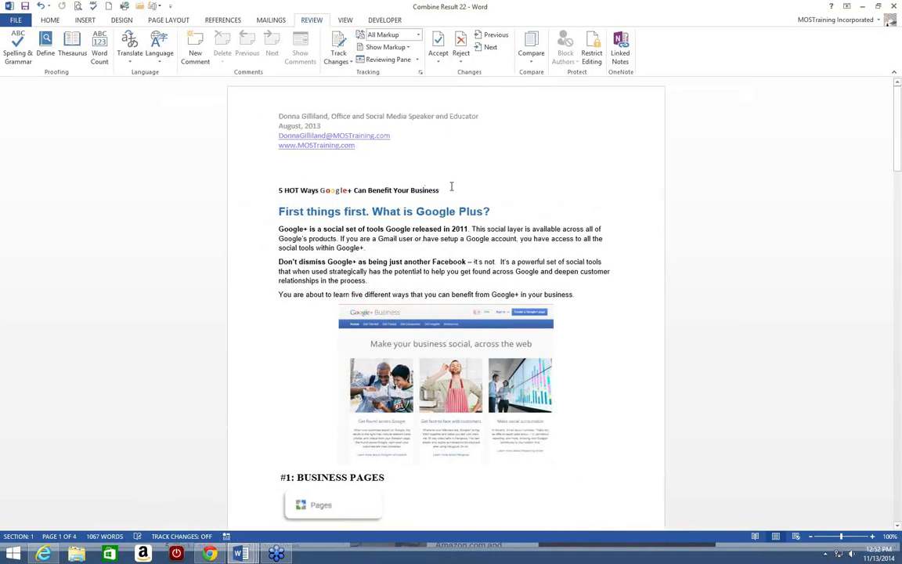
Look through the pages of the cleaned combined document and return to its beginning
scroll(452, 187, down, 3)
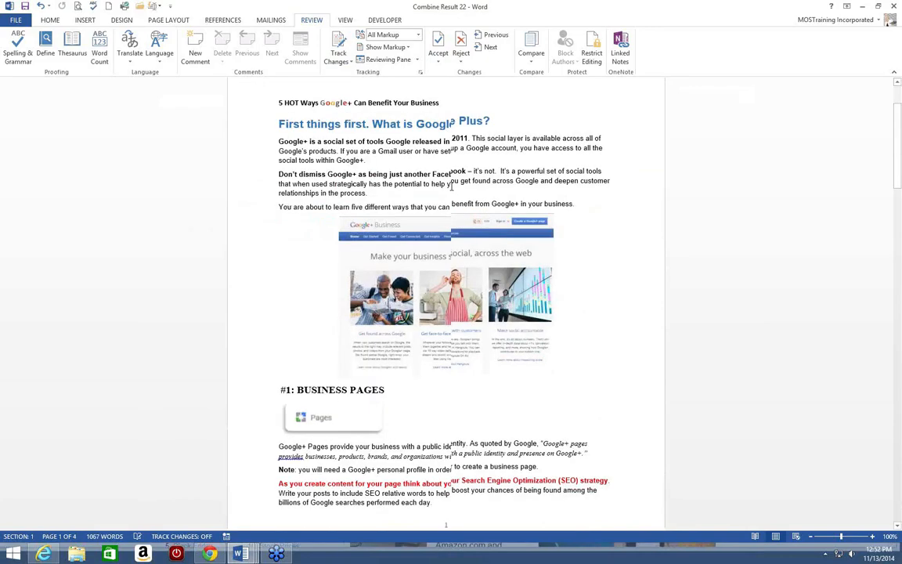
scroll(451, 188, down, 5)
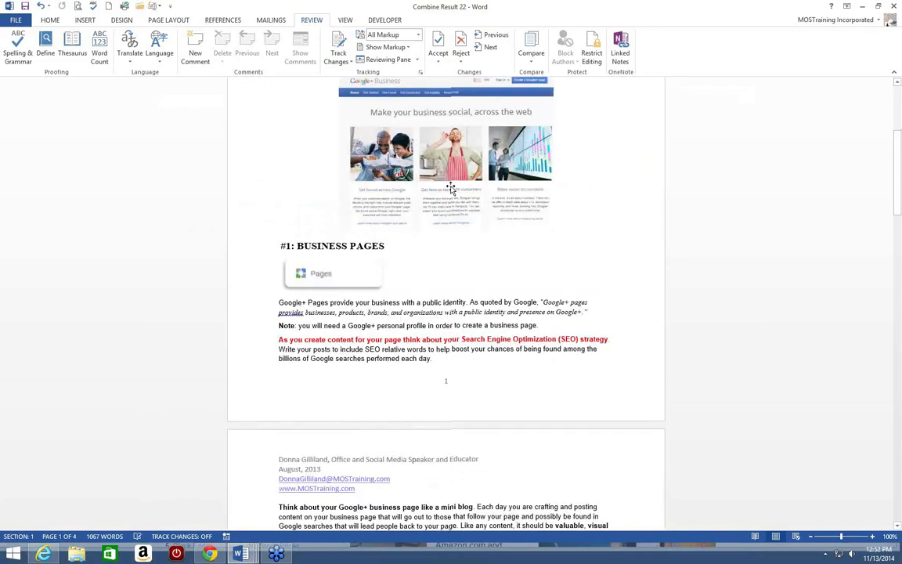
scroll(451, 188, down, 6)
scroll(448, 188, down, 20)
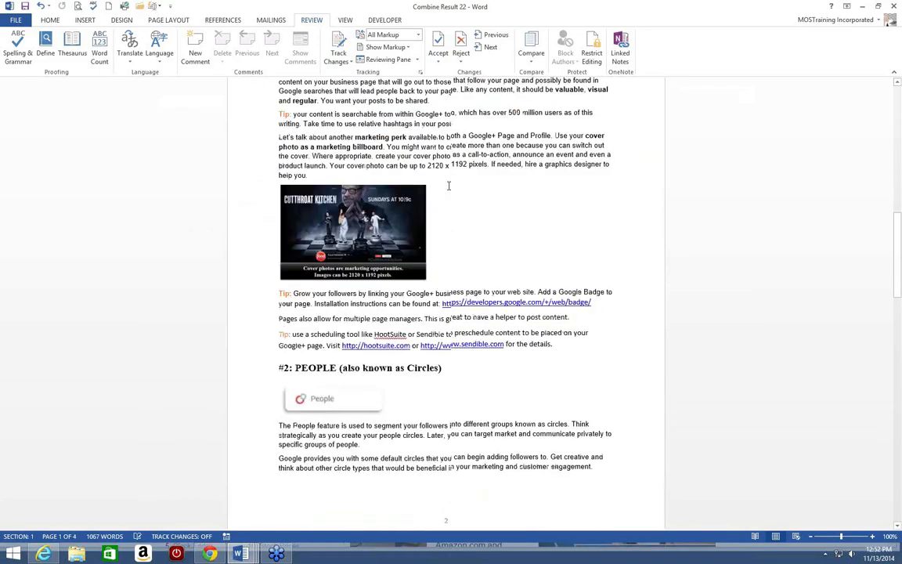
scroll(446, 188, down, 4)
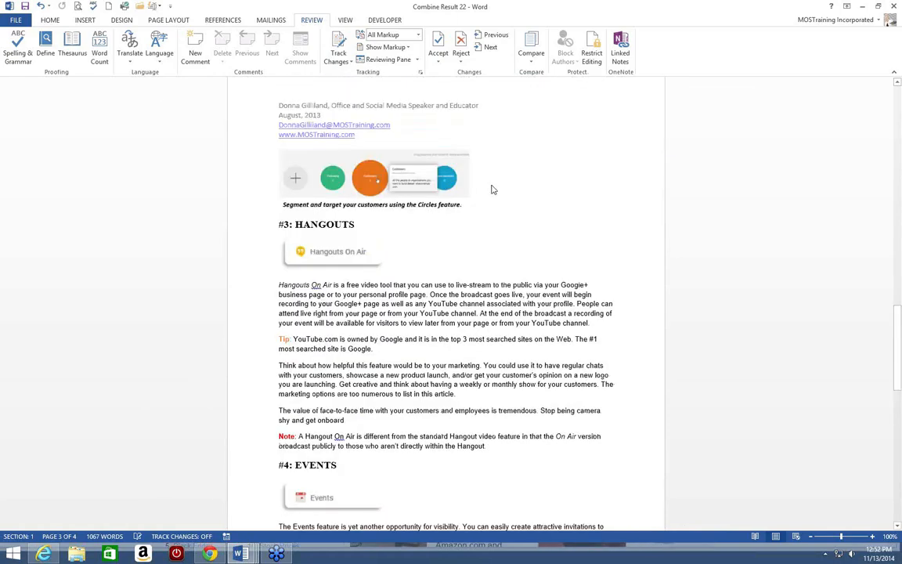
scroll(491, 184, up, 5)
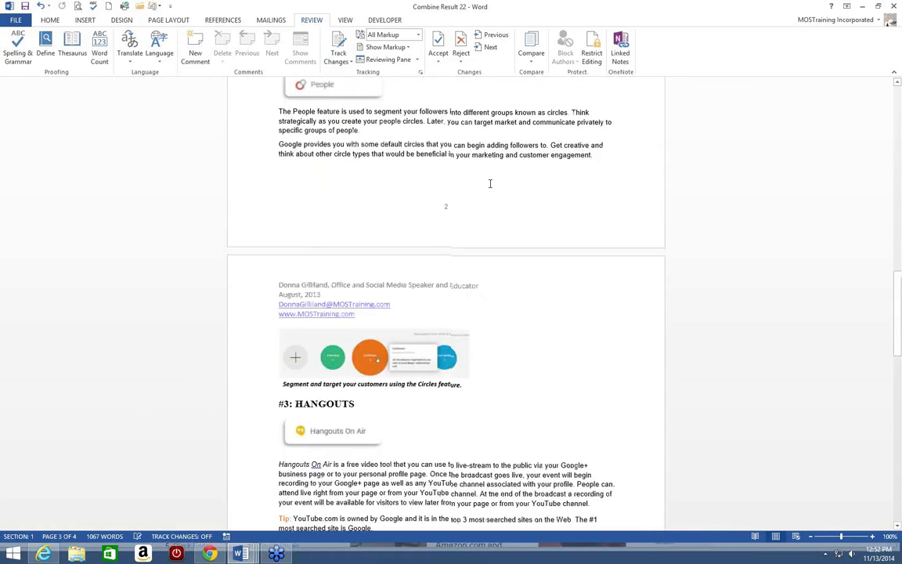
scroll(491, 183, up, 20)
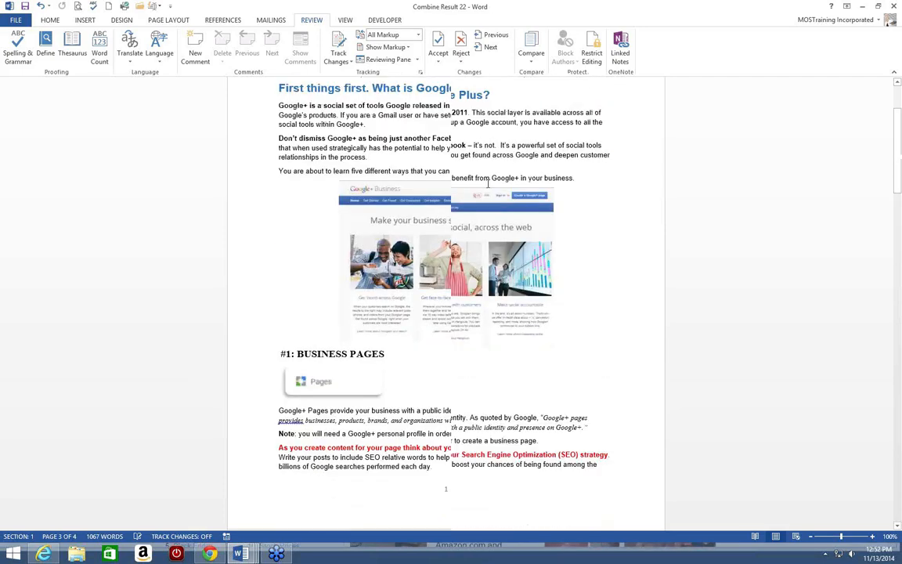
scroll(489, 182, up, 3)
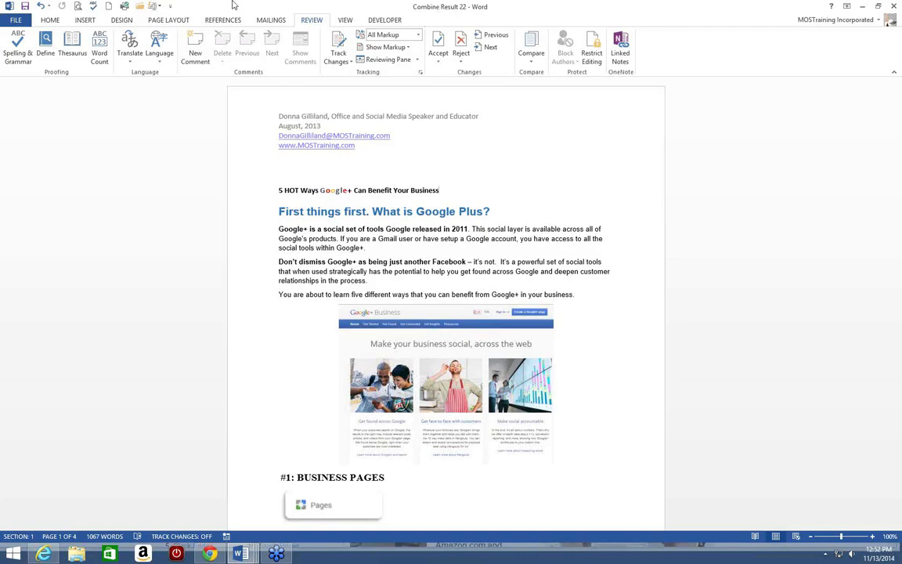
Save the combined document as "5 HOT Ways Google Final" in the recent OneDrive folder that holds the two authors' documents
click(14, 22)
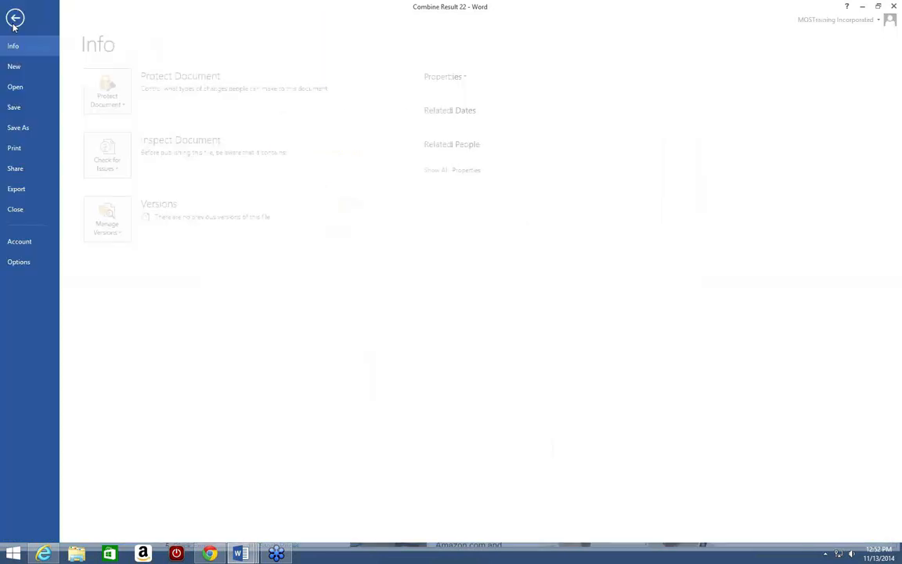
click(28, 129)
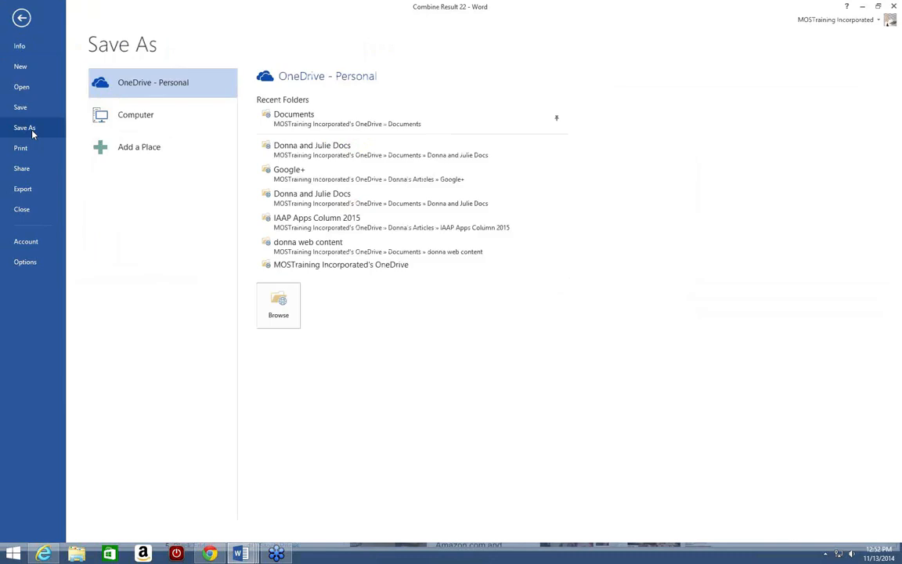
click(283, 201)
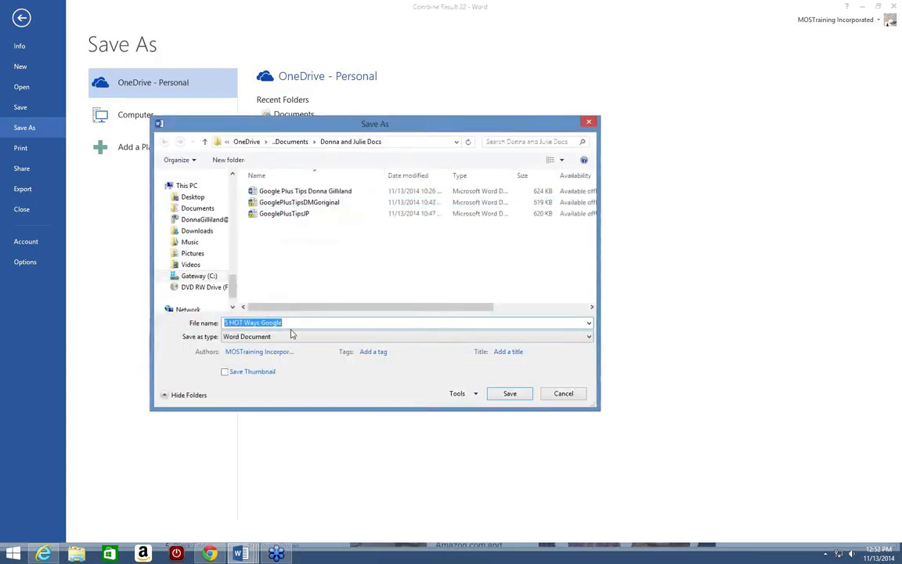
text(Final)
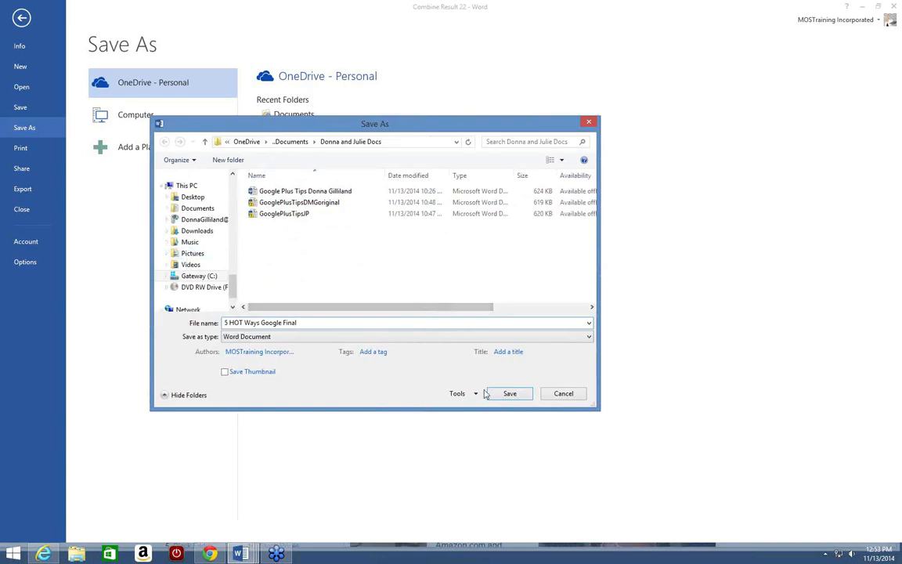
click(510, 395)
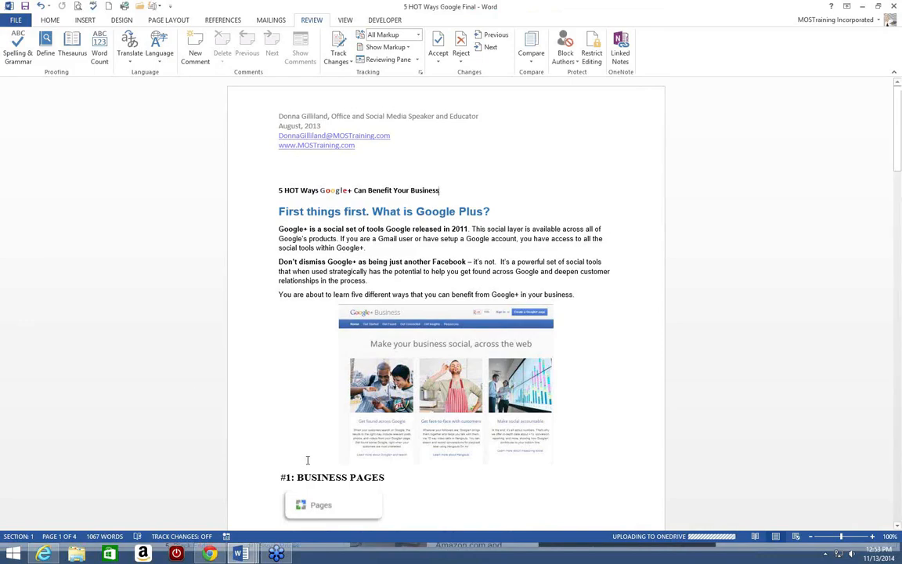
Inspect the saved document for hidden properties and personal information with all listed content checks selected
click(16, 21)
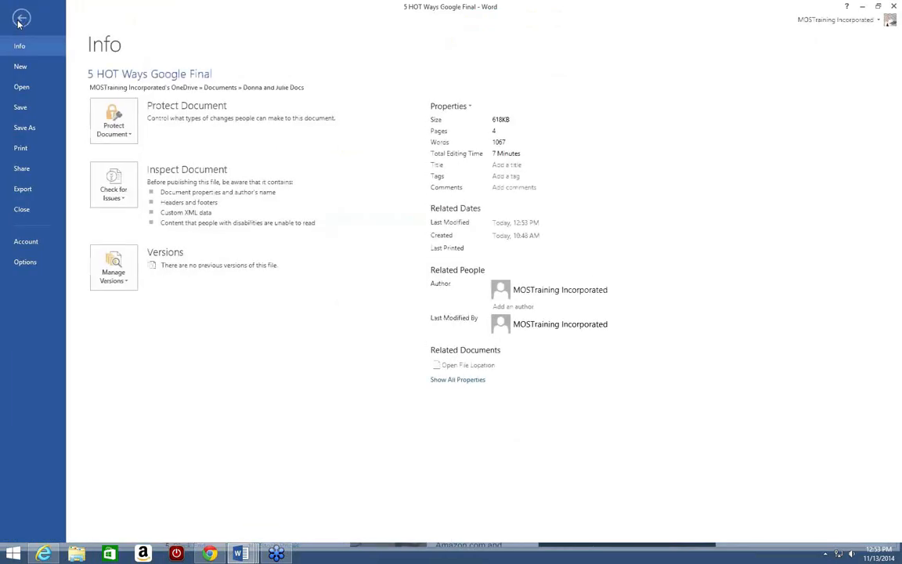
click(22, 20)
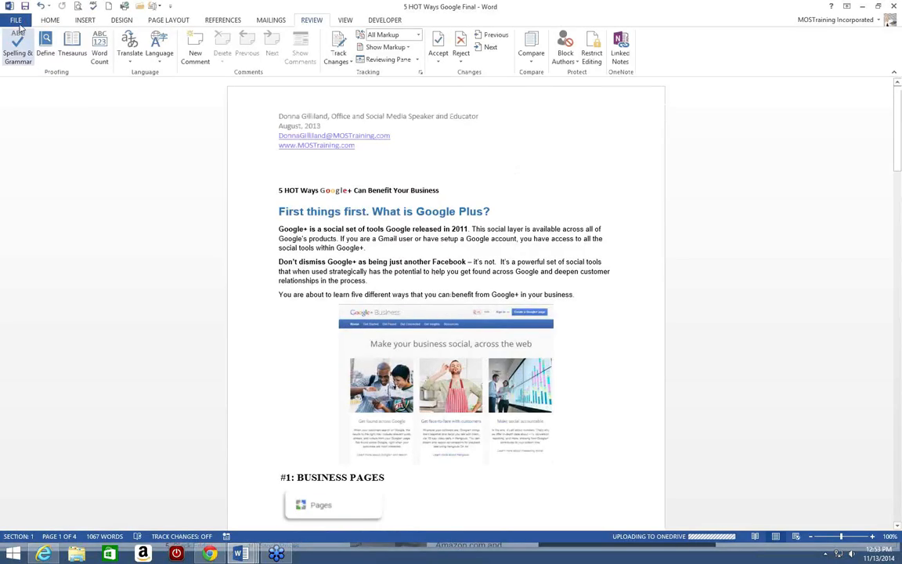
click(22, 23)
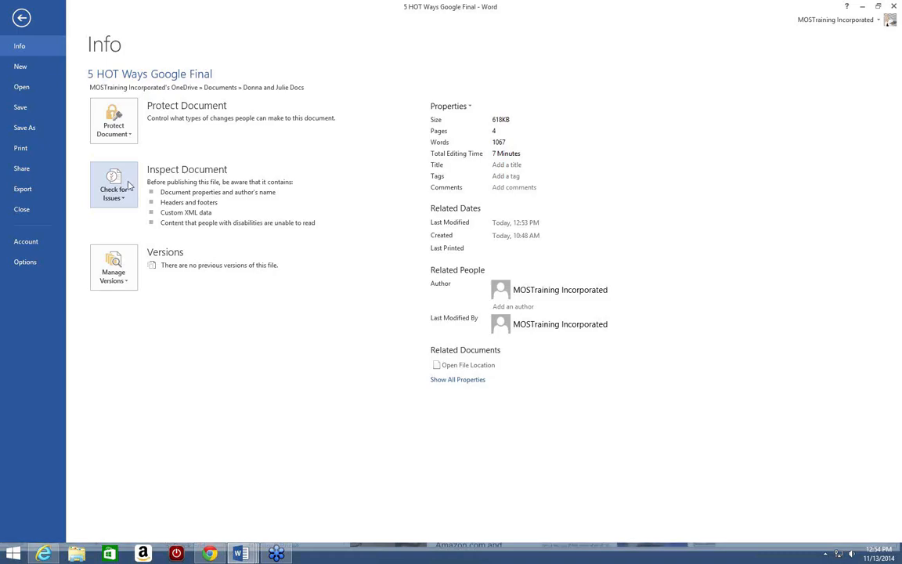
click(128, 186)
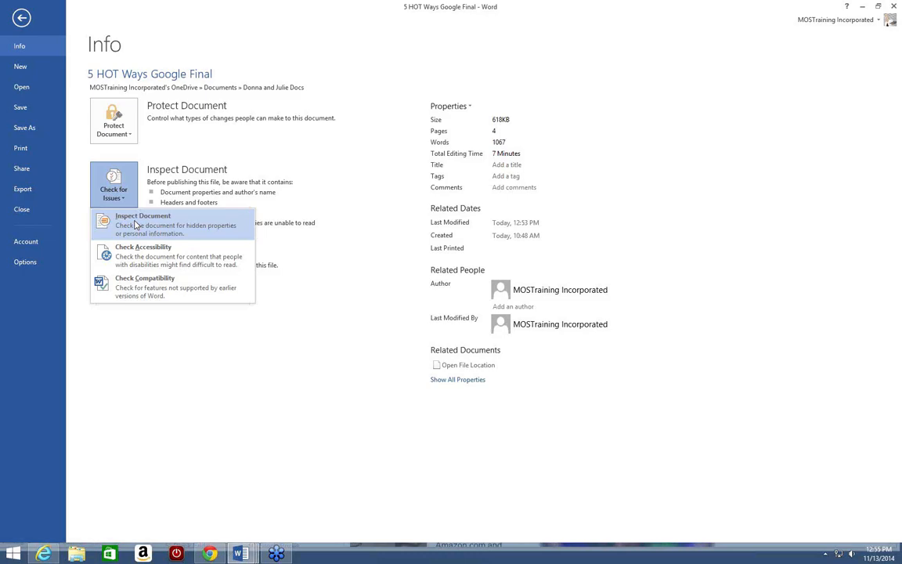
click(135, 226)
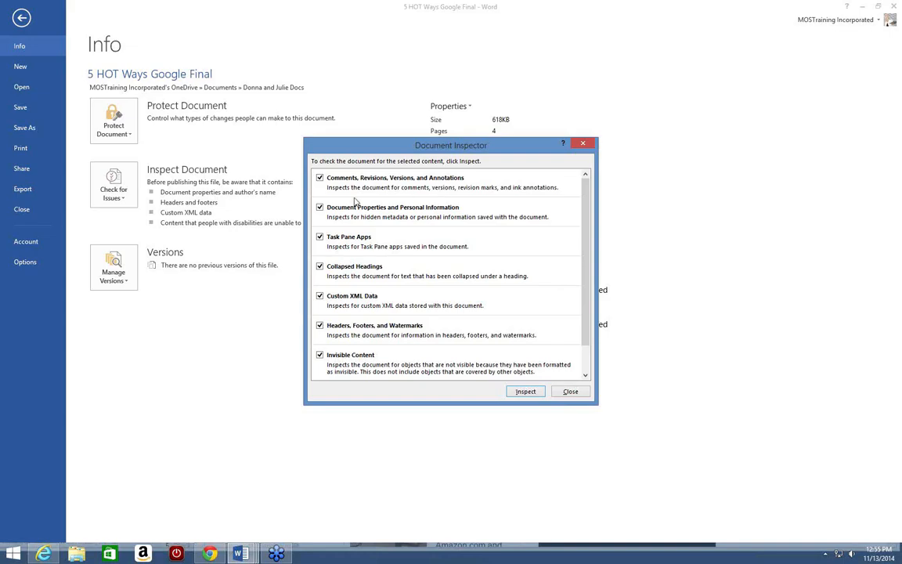
click(529, 394)
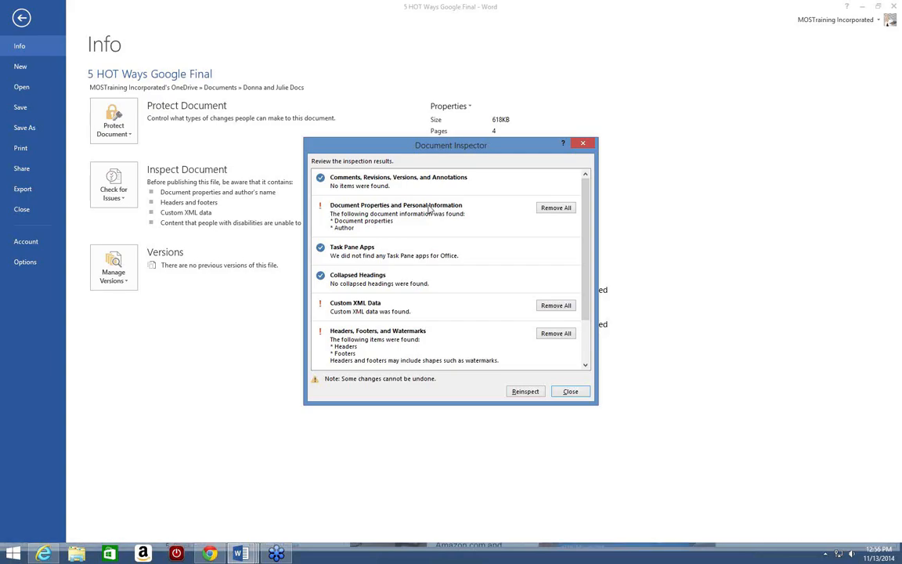
Remove all document properties and personal information, review the other inspection results, and return to the document
click(556, 208)
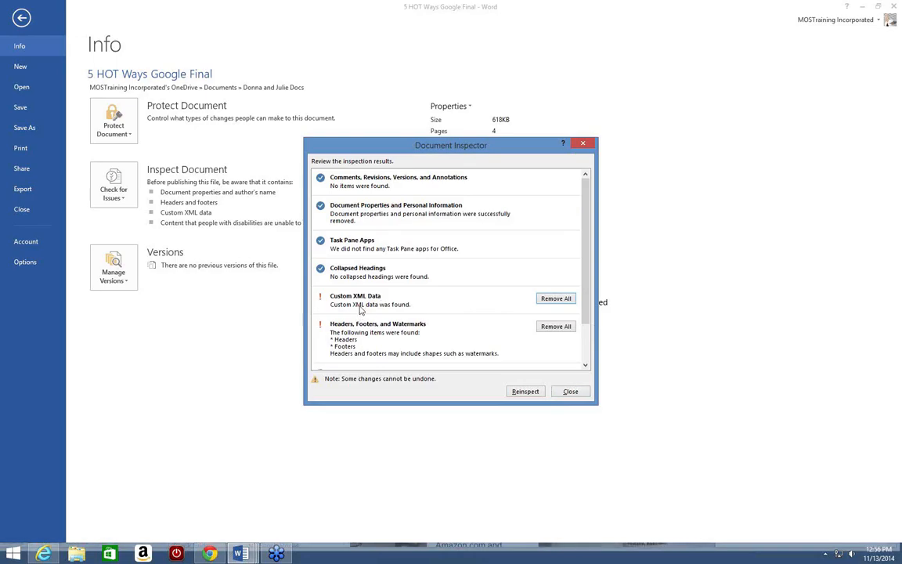
scroll(361, 313, down, 1)
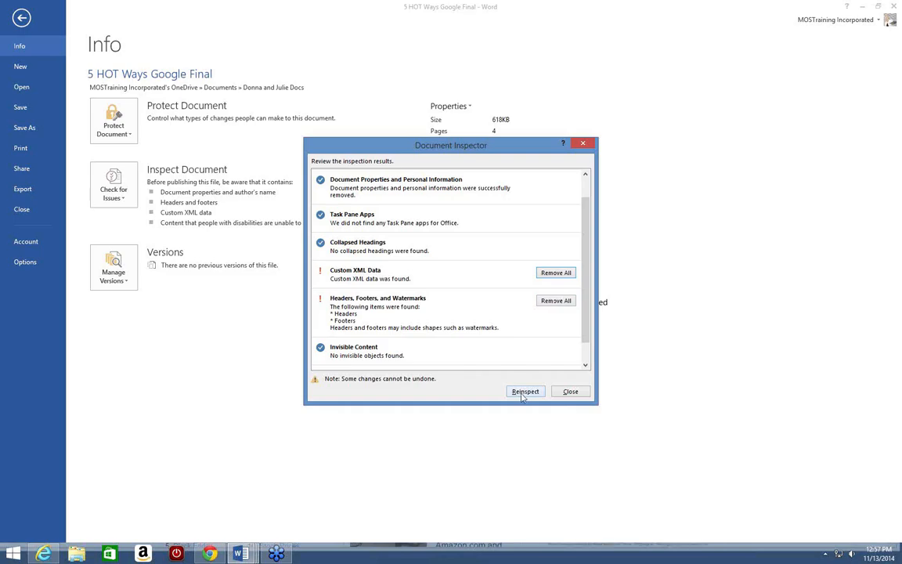
click(576, 393)
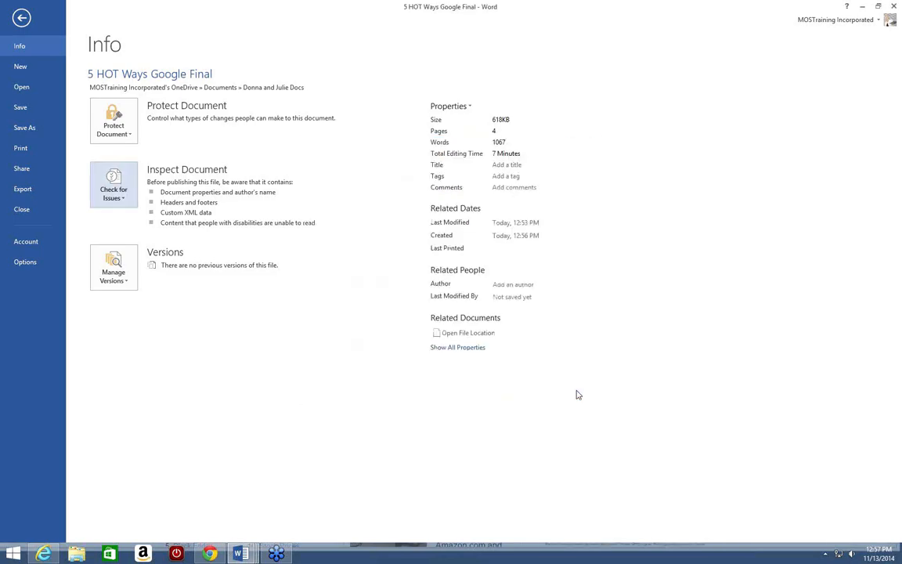
click(22, 19)
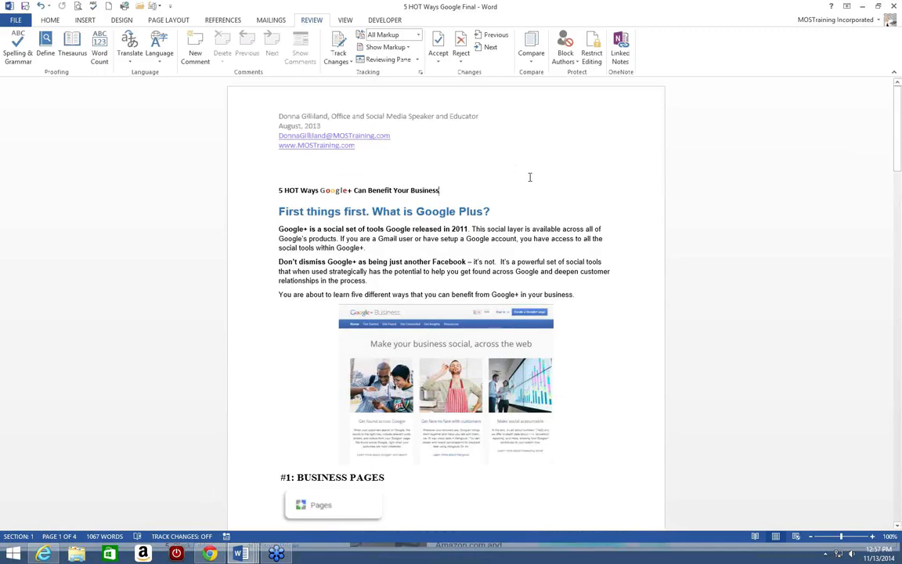
Switch to the open Google Plus tips Track Changes Demo document
click(239, 555)
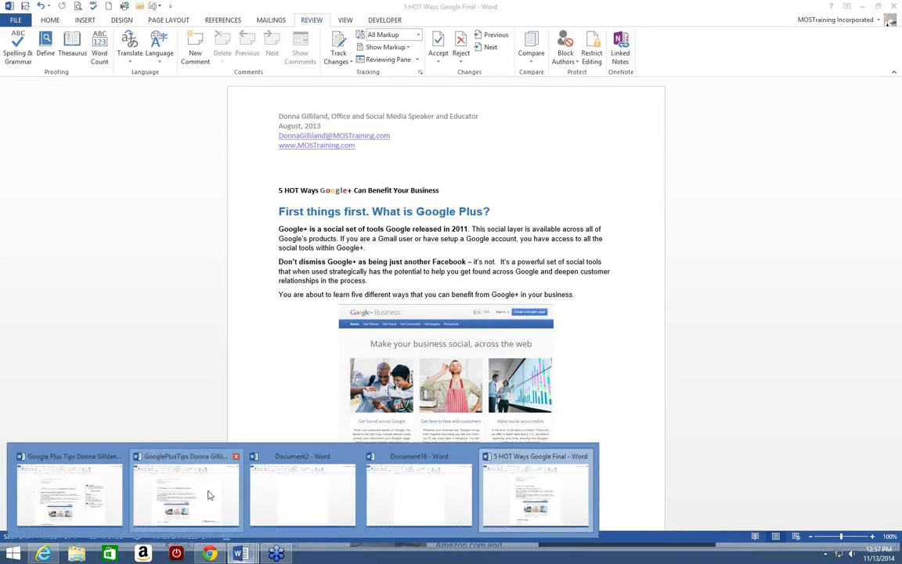
mouse_move(209, 495)
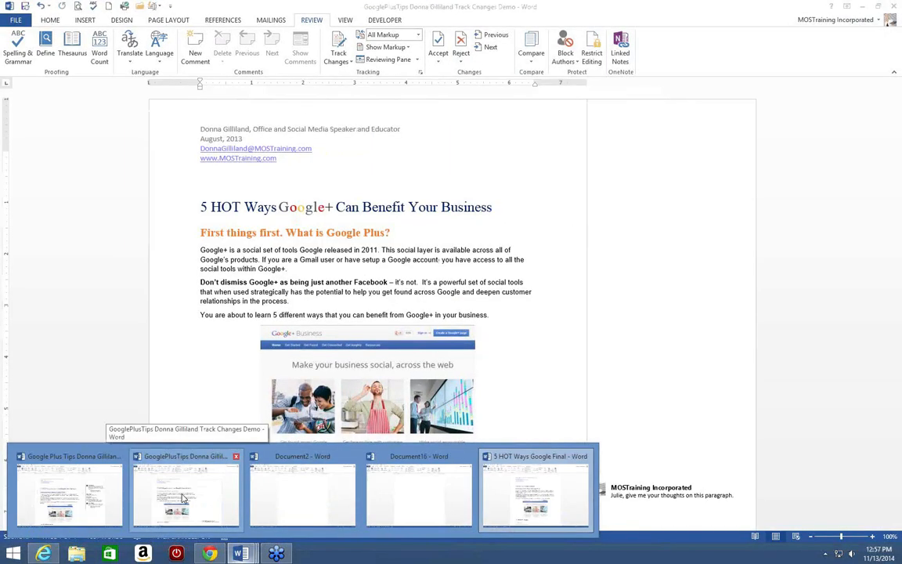
click(182, 497)
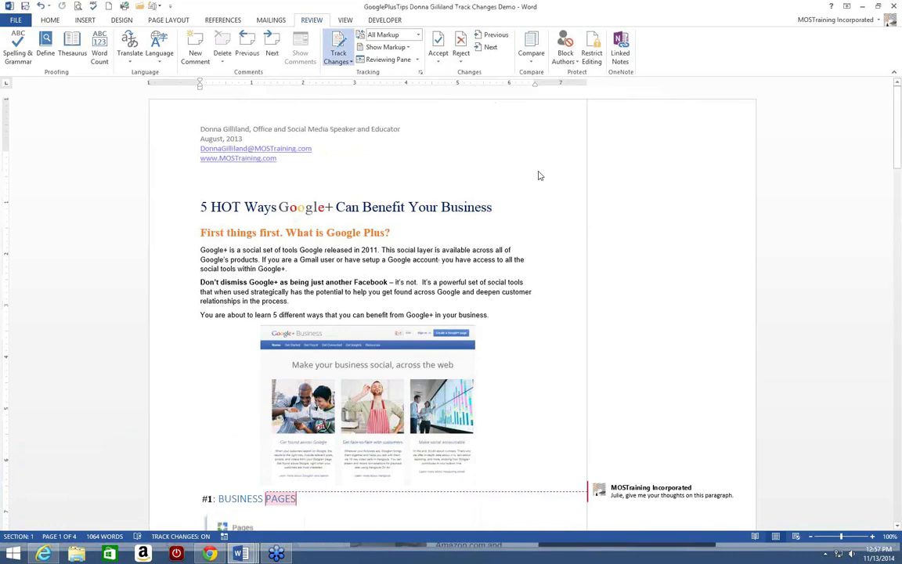
click(15, 20)
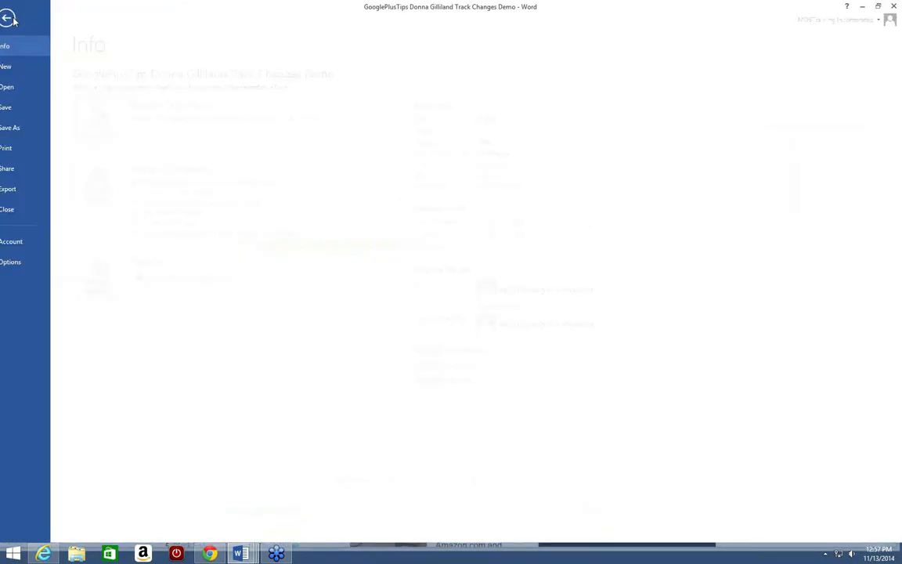
click(9, 18)
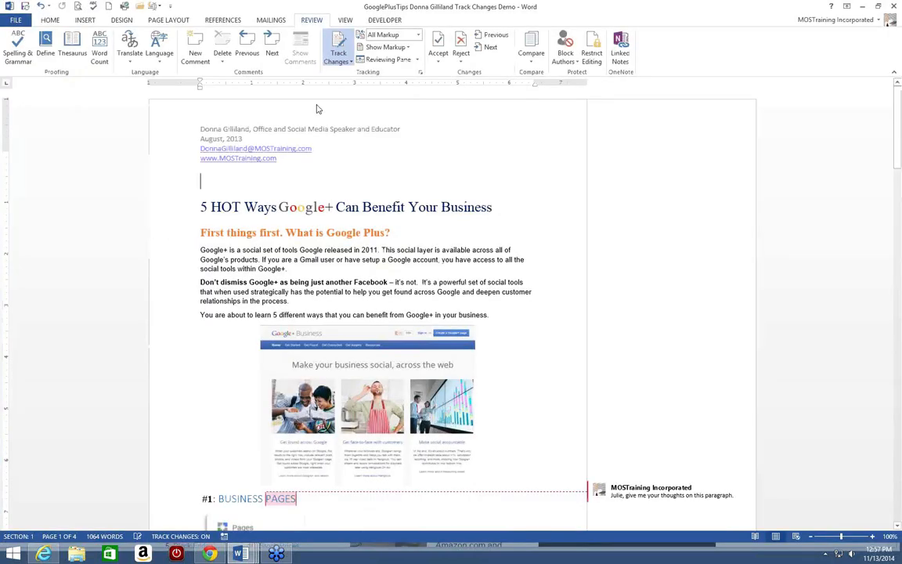
Review the Track Changes options and the available tracking choices without changing them
click(421, 72)
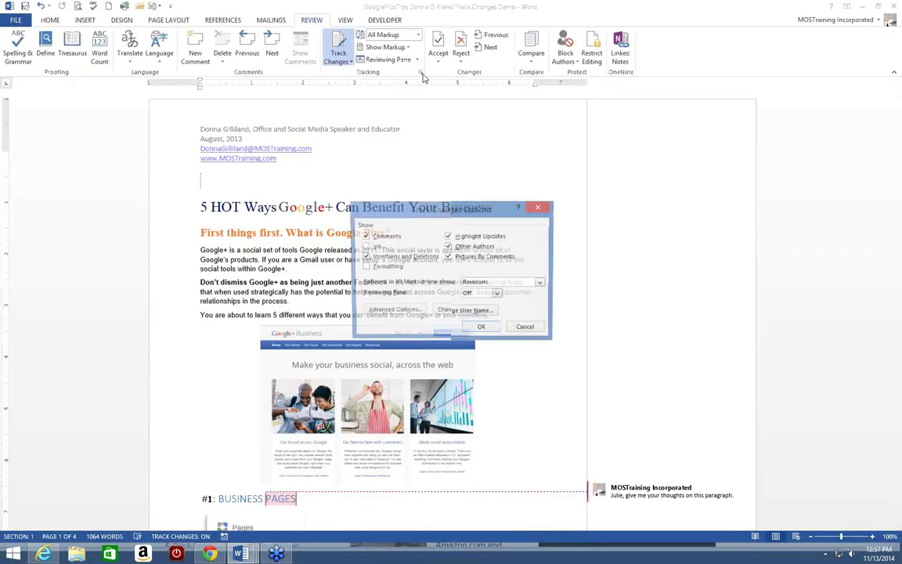
click(524, 328)
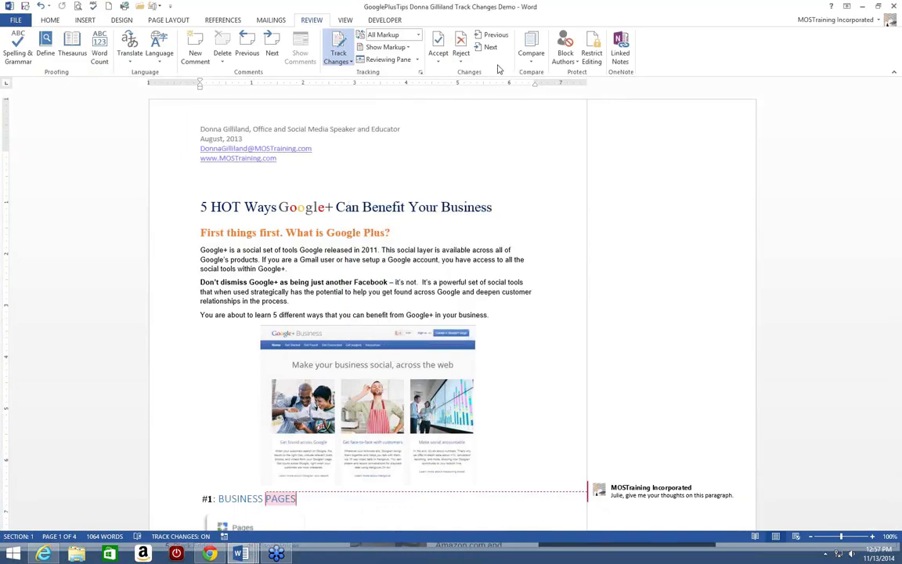
click(352, 62)
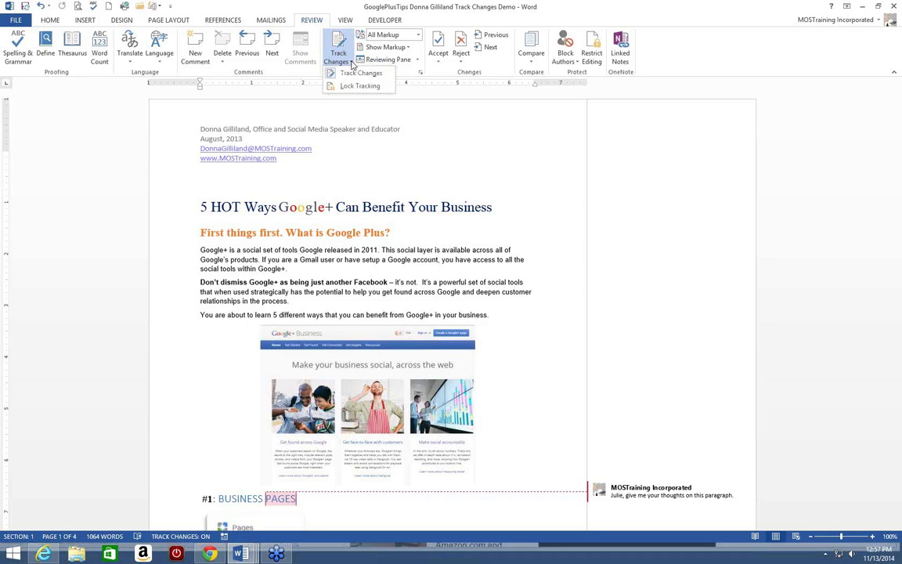
click(351, 62)
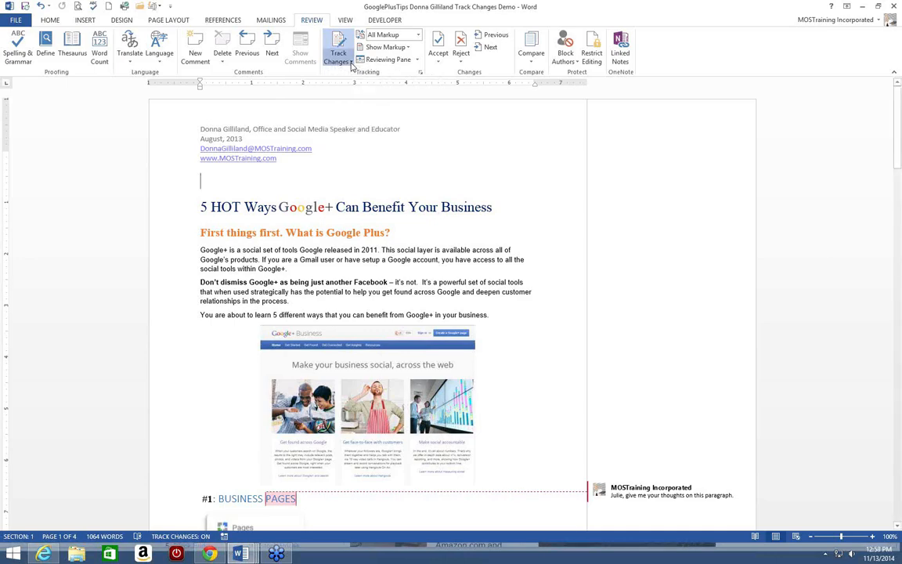
Examine the Lock Tracking settings with their optional password fields, and cancel without locking
click(352, 64)
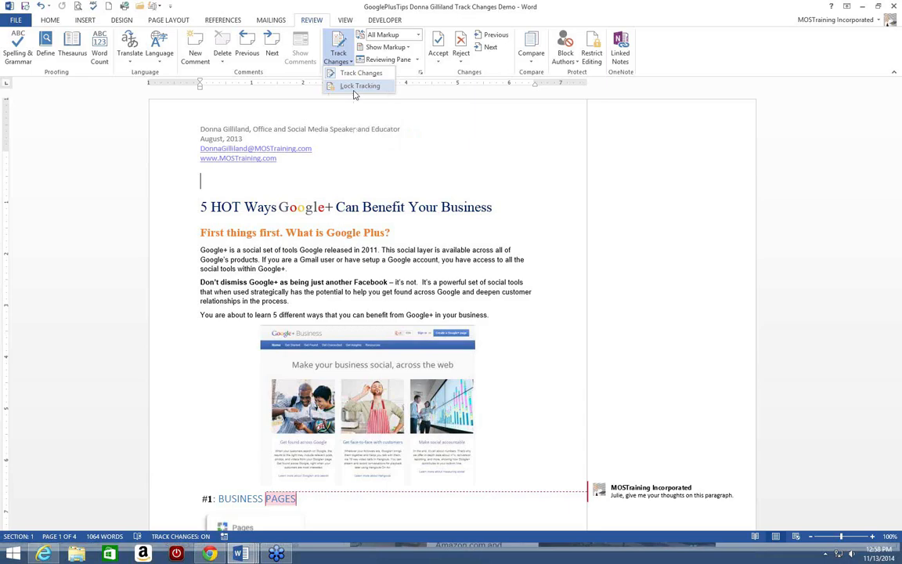
click(352, 87)
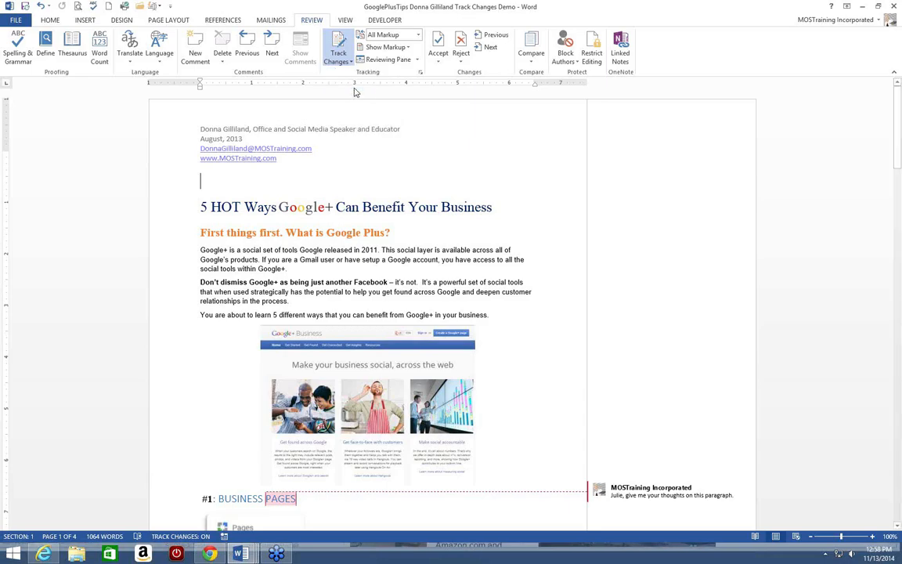
drag(399, 234, 349, 157)
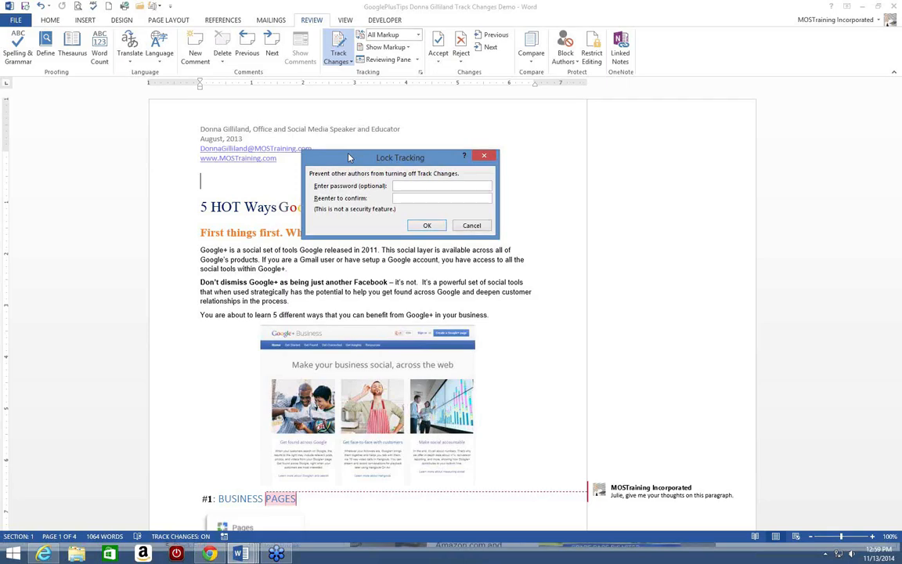
click(471, 226)
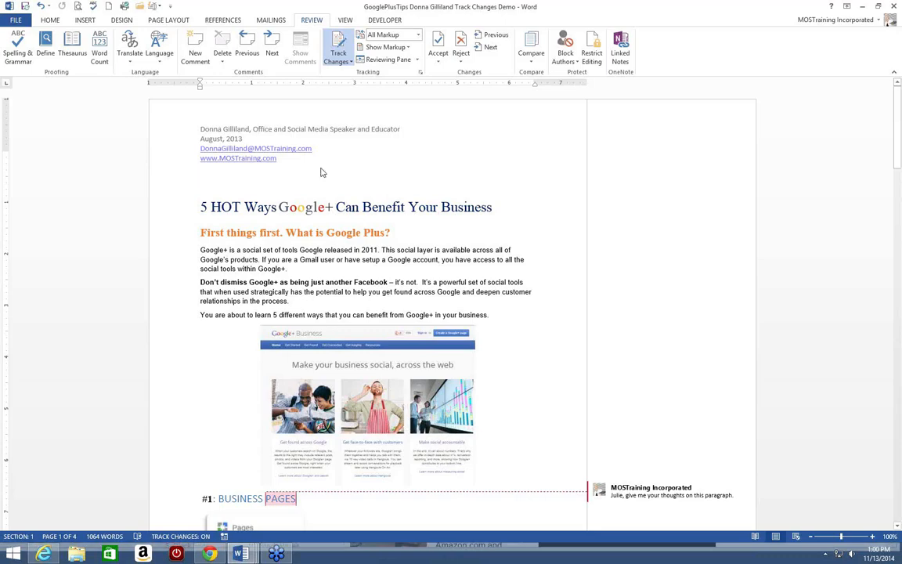
Switch the document's review display to Simple Markup and look over its first two pages
click(418, 35)
click(397, 48)
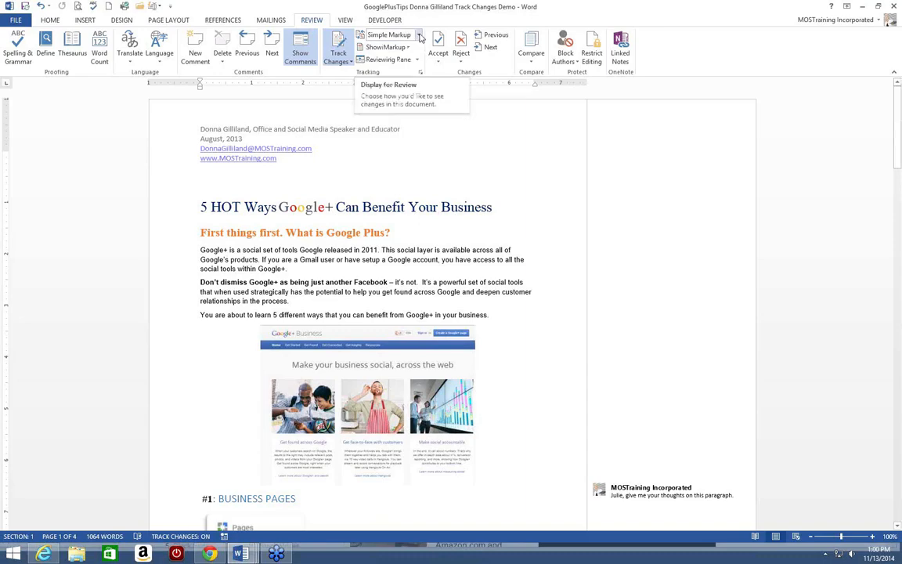
click(419, 35)
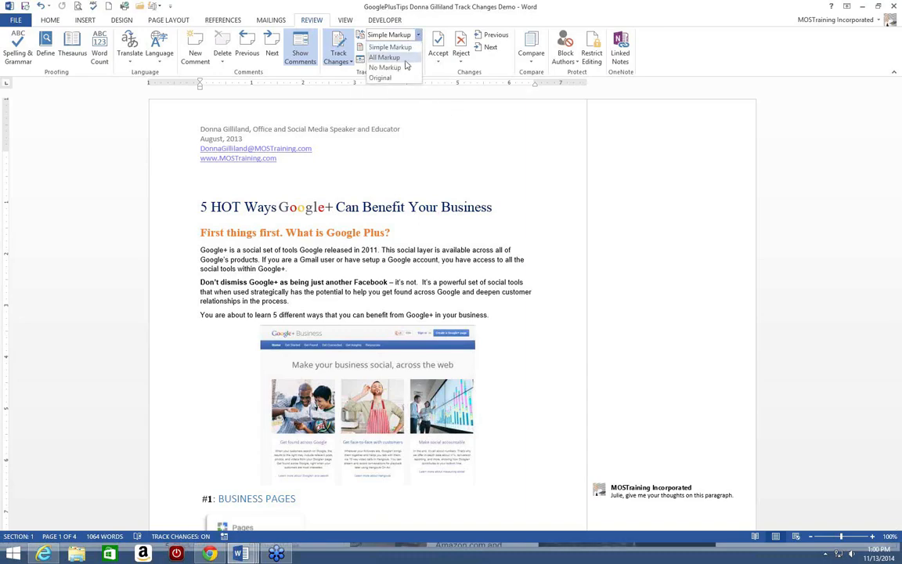
click(419, 36)
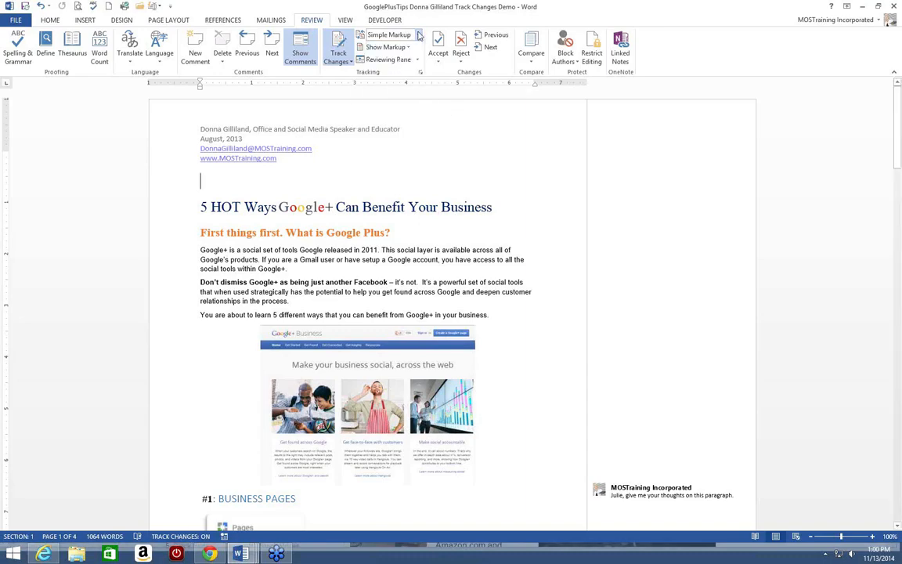
click(389, 36)
click(365, 112)
scroll(245, 227, down, 1)
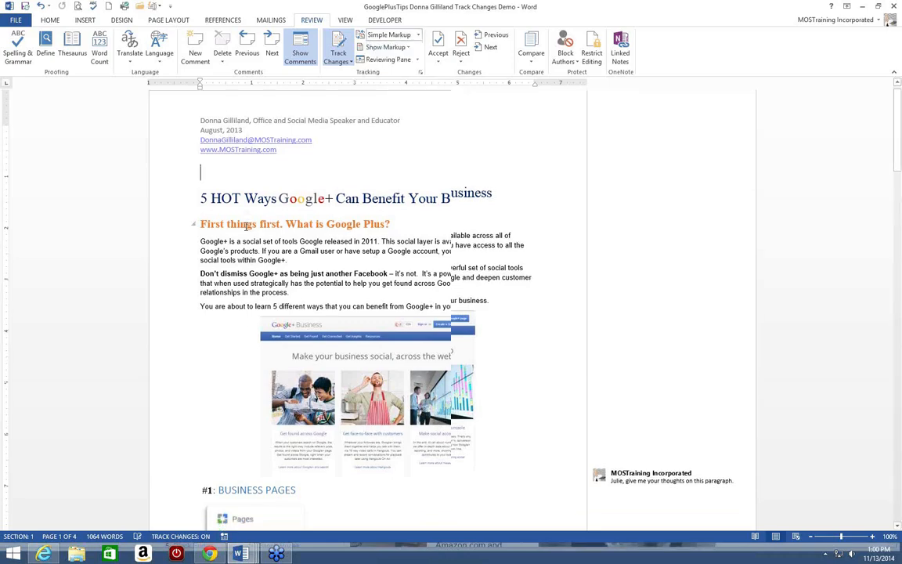
scroll(245, 227, down, 3)
scroll(245, 226, down, 13)
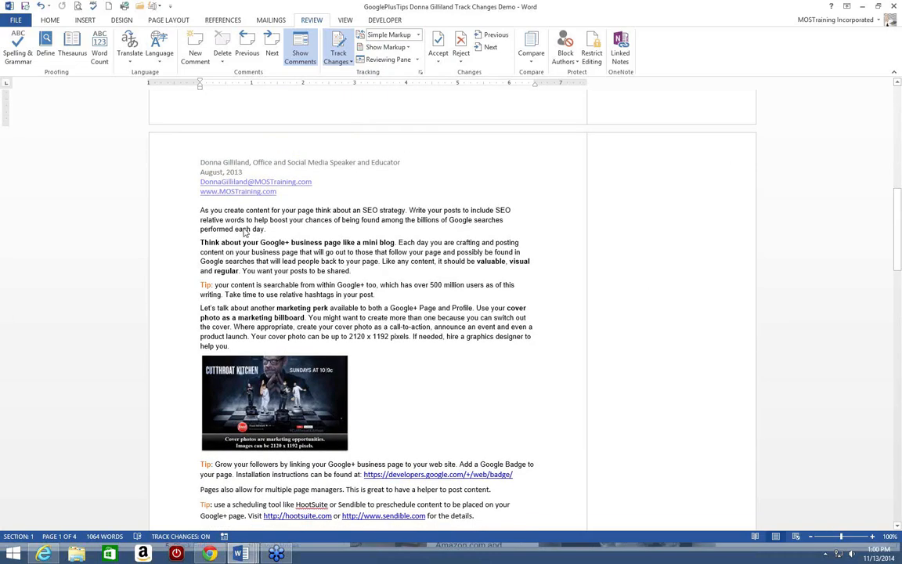
scroll(245, 229, up, 4)
scroll(244, 228, up, 5)
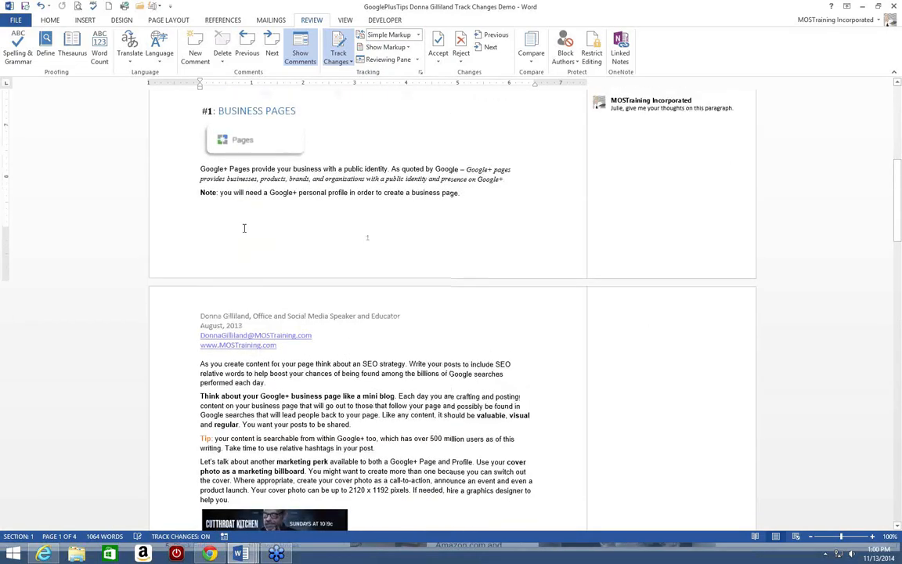
scroll(245, 228, up, 7)
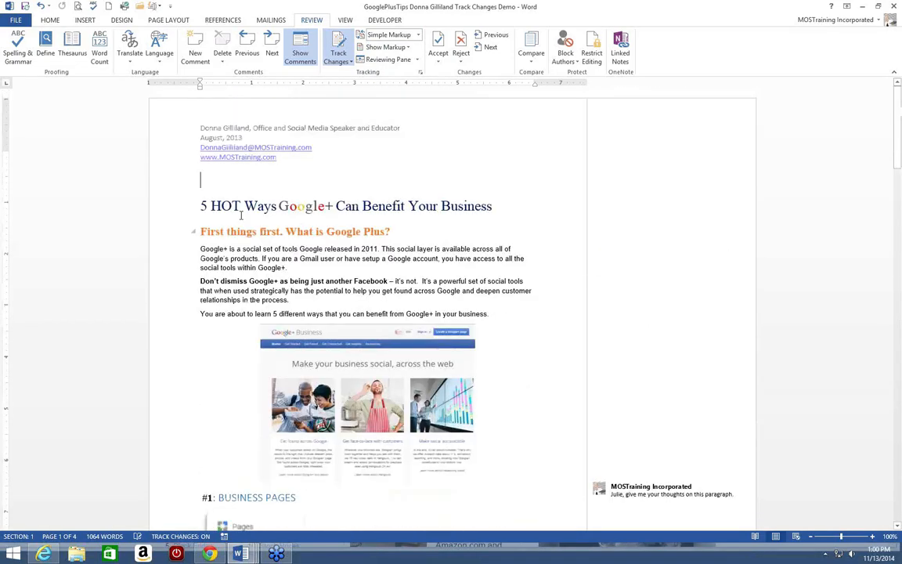
Create an edit sharing link for the document, select its address and return to the document
click(15, 21)
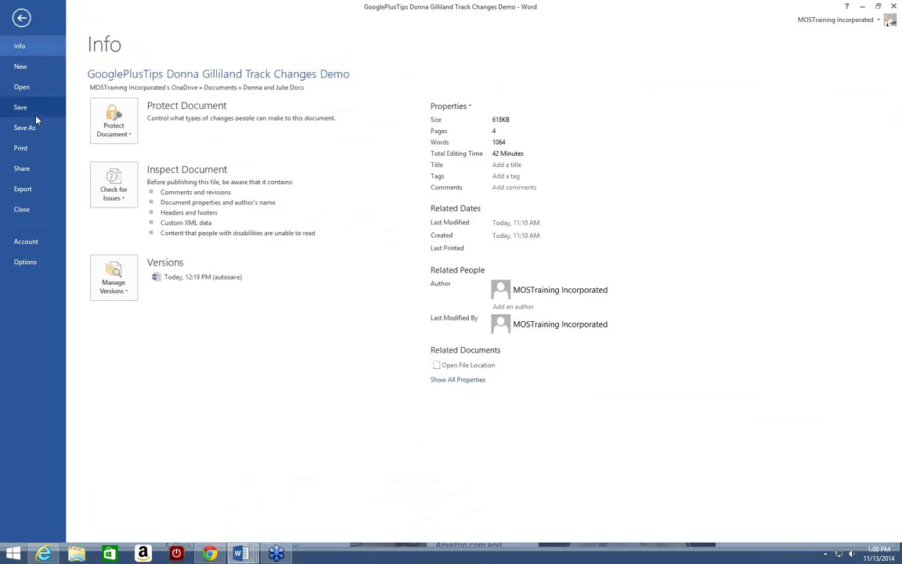
click(22, 169)
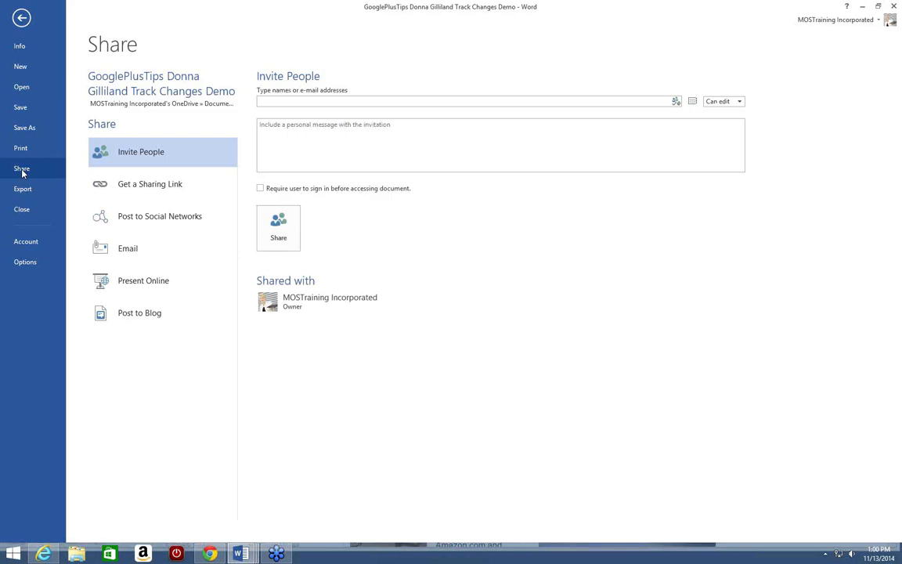
click(180, 190)
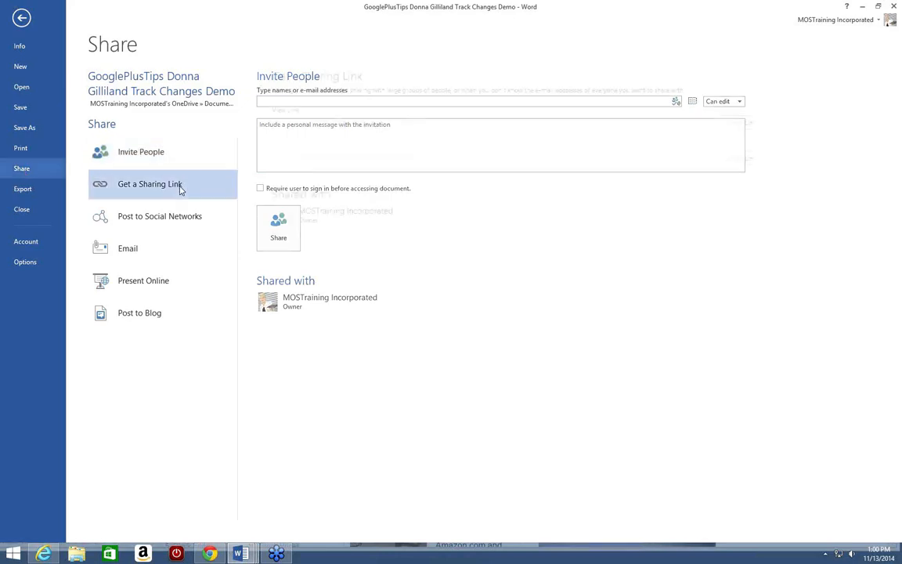
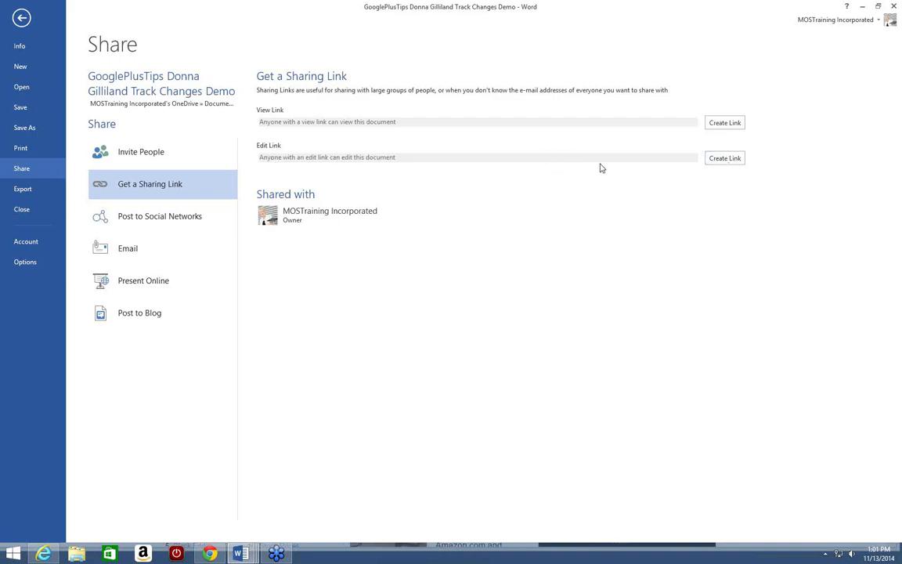
click(722, 163)
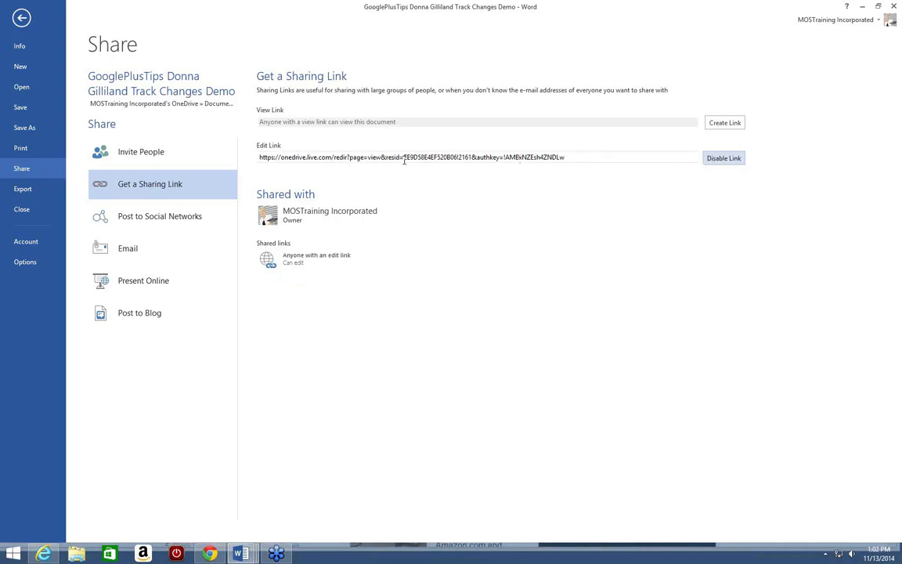
click(258, 160)
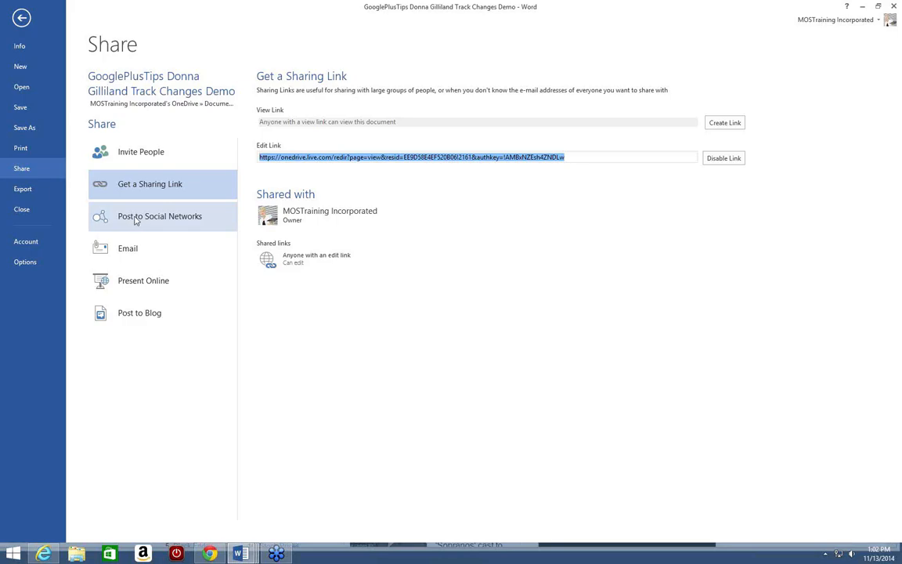
click(21, 24)
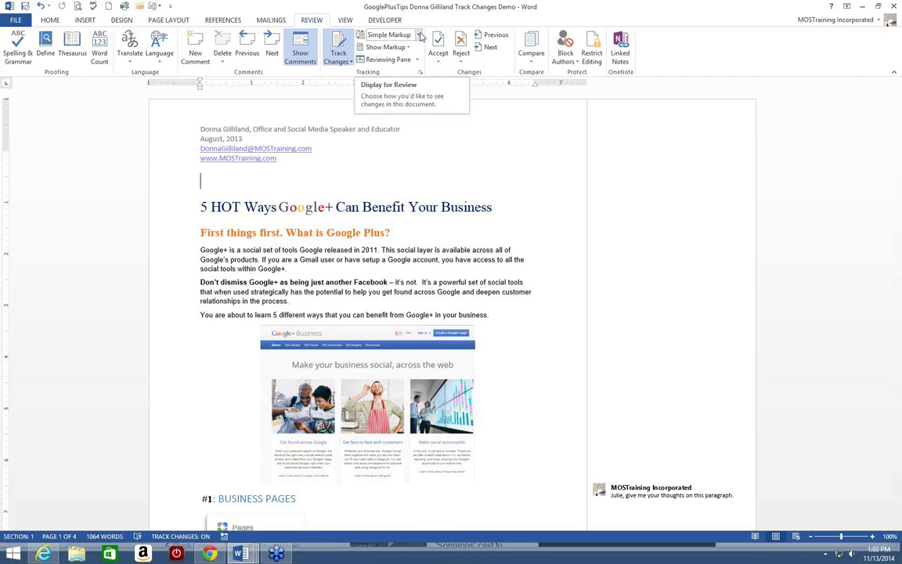
click(386, 47)
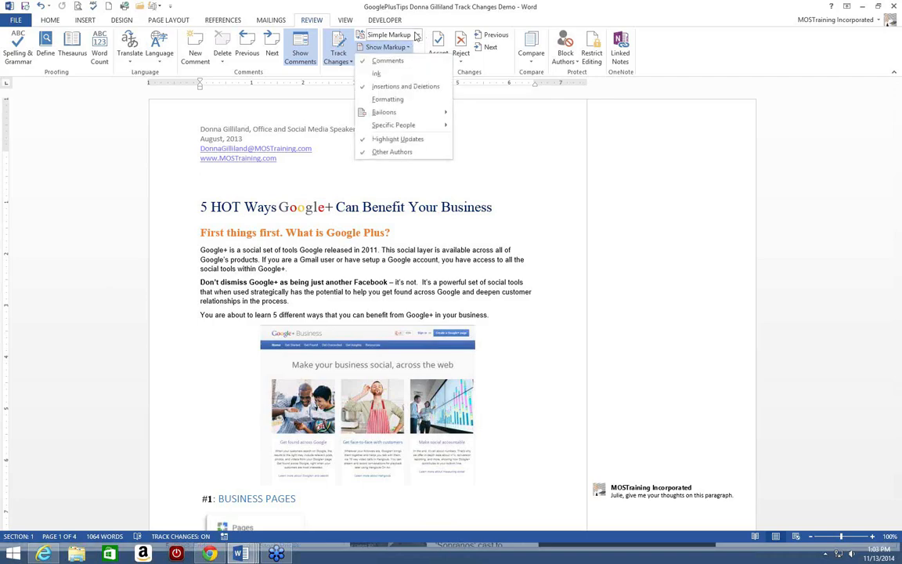
click(418, 35)
click(419, 35)
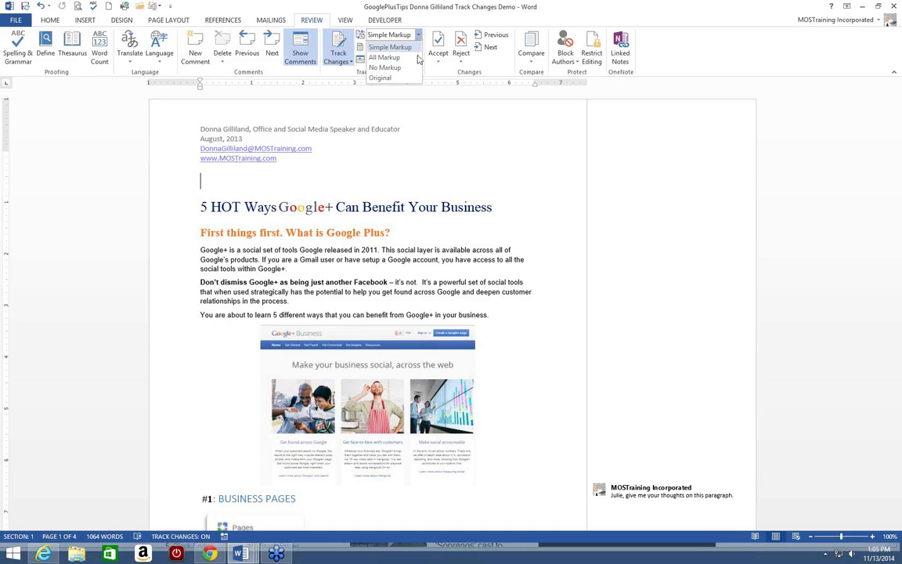
click(429, 123)
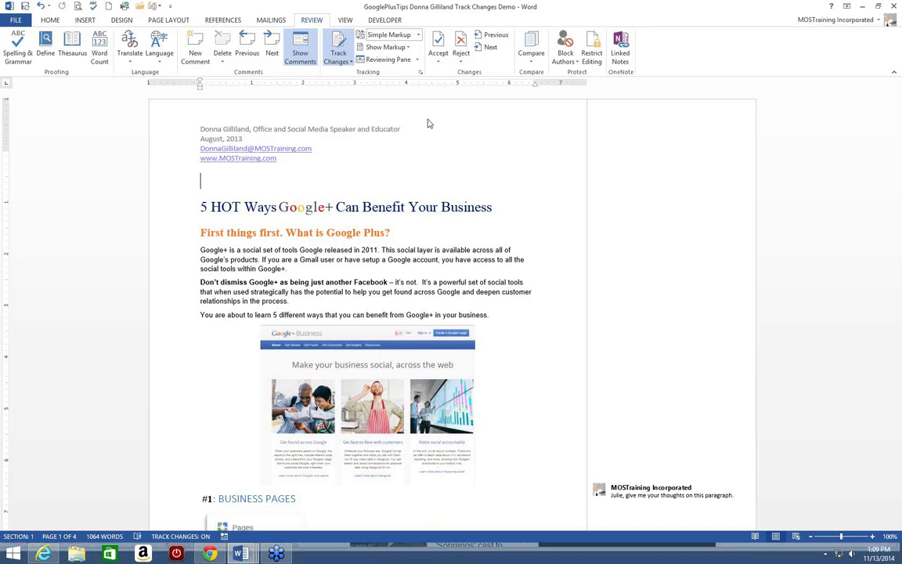
Review the document's information page and its Protect Document options, and return to the document
click(14, 20)
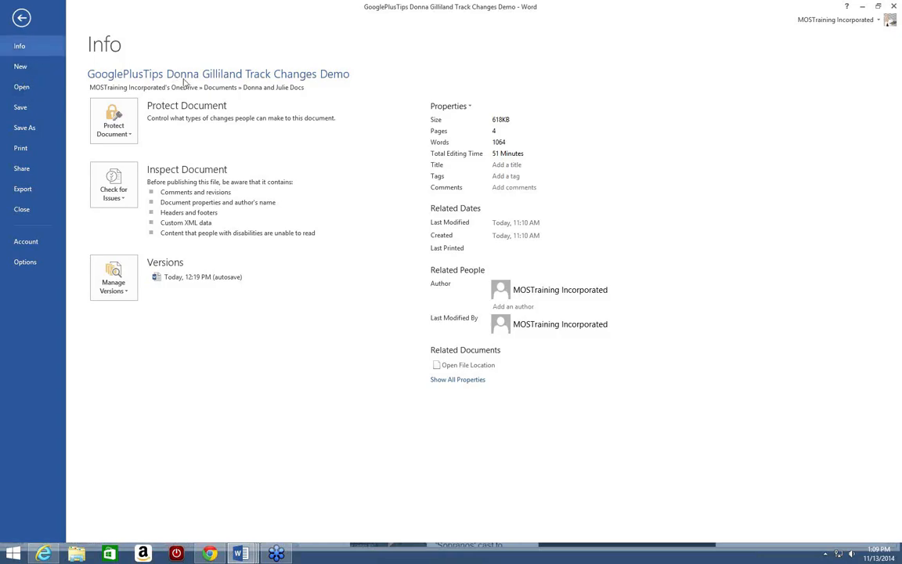
click(128, 132)
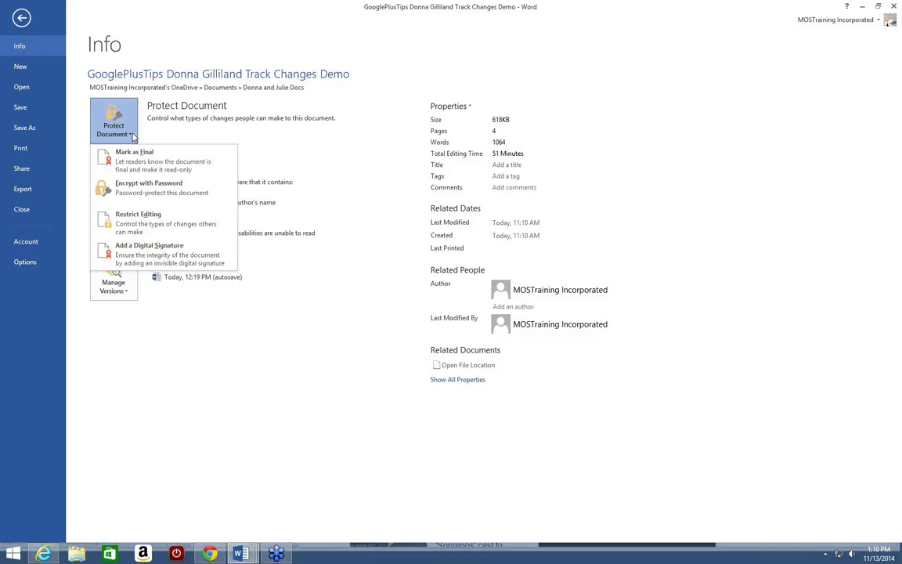
click(28, 21)
click(29, 21)
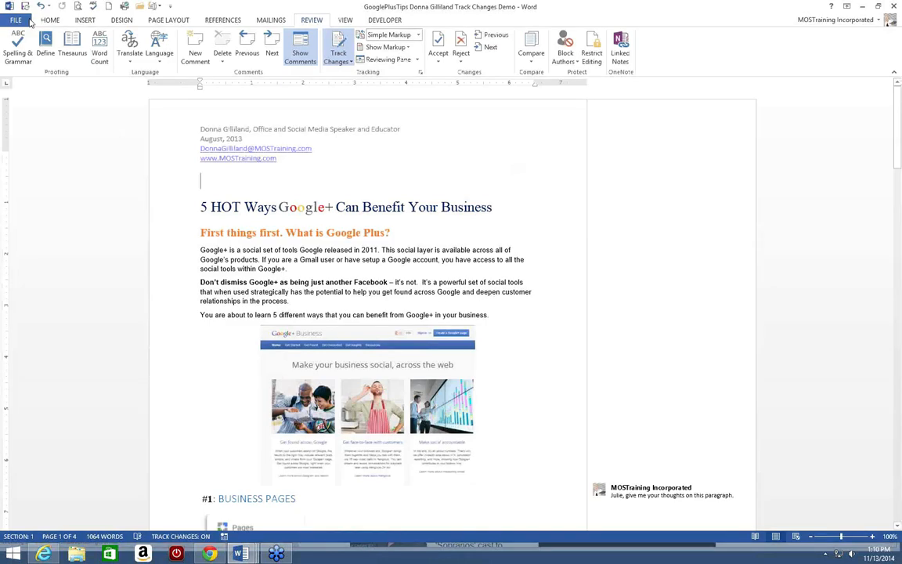
click(351, 62)
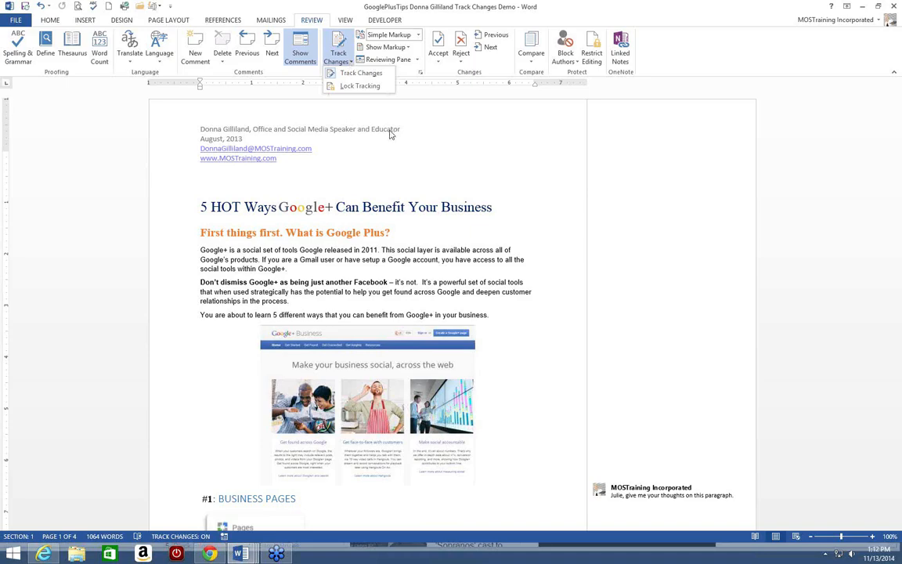
click(408, 153)
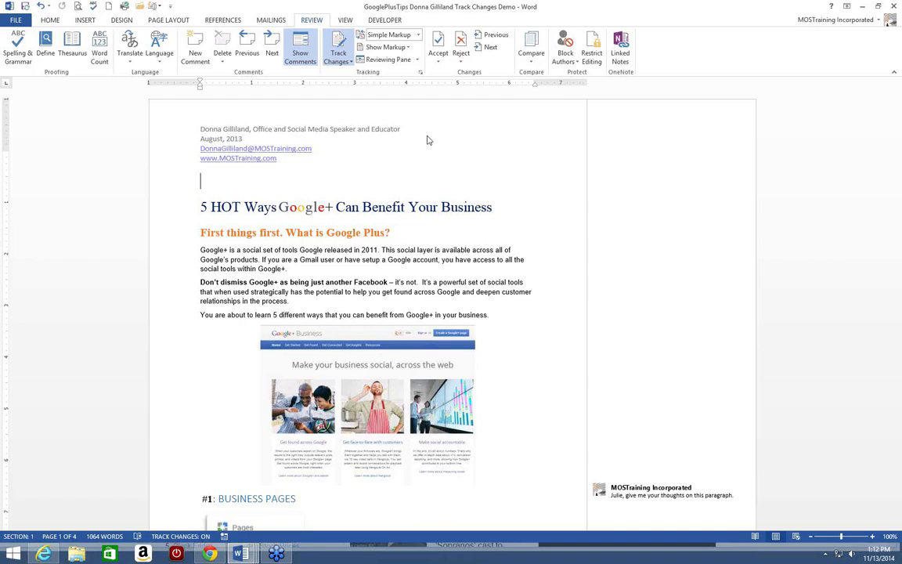
click(897, 58)
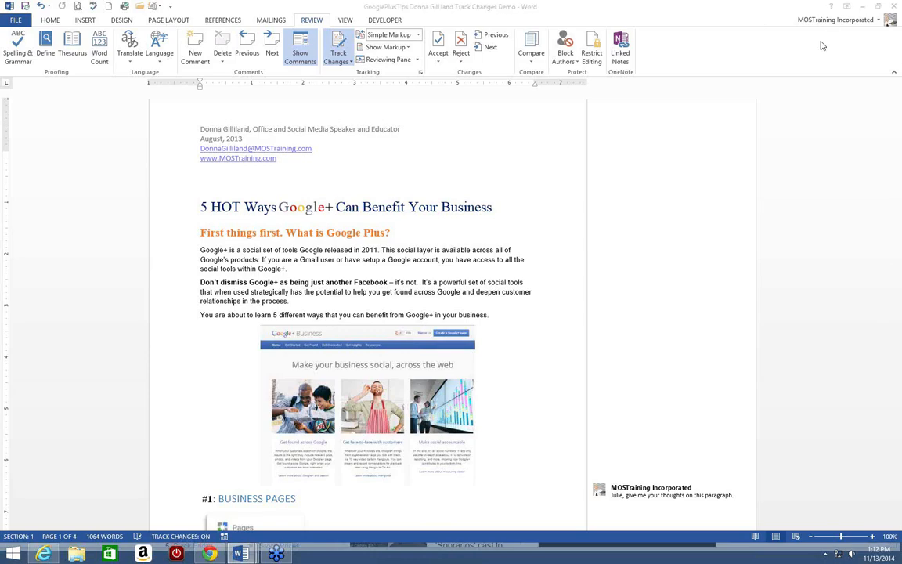